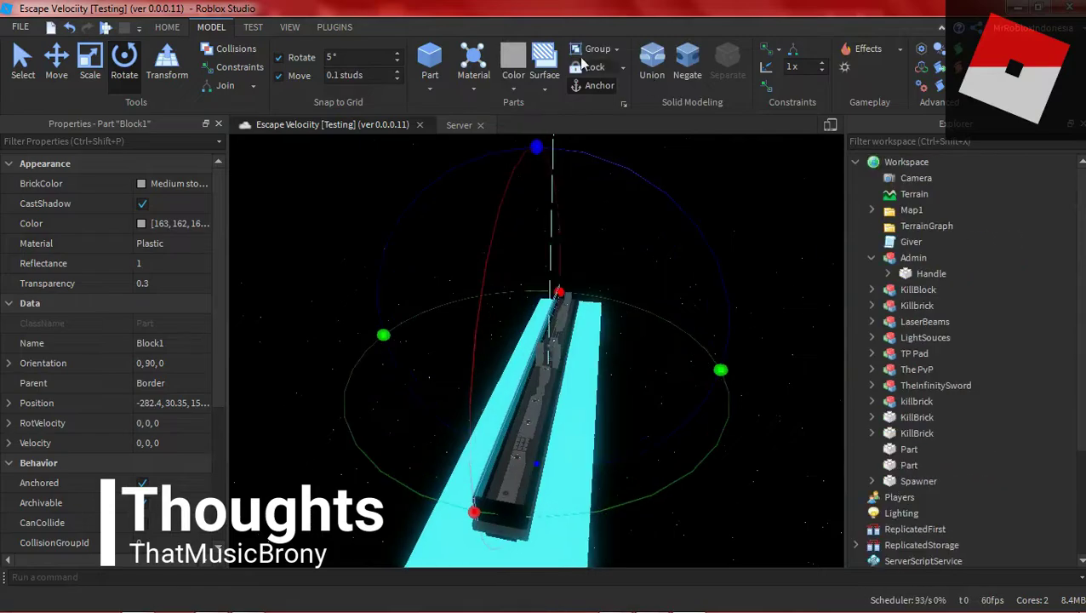
- Select the Admin sword model beside the dark wall, then adjust its angle and move it toward the cyan strip
{"action": "right_click_drag", "start_coordinate": [739, 221], "coordinate": [641, 254]}
{"action": "left_click", "coordinate": [641, 254]}
{"action": "scroll", "coordinate": [641, 255], "scroll_direction": "up", "scroll_amount": 6}
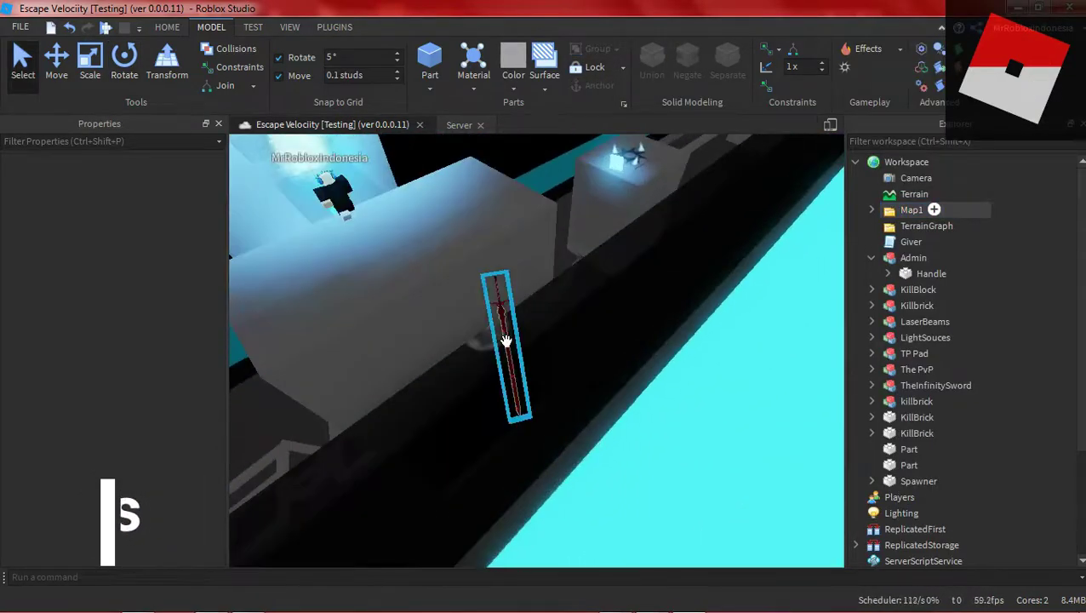
{"action": "left_click", "coordinate": [508, 338]}
{"action": "key", "text": "ctrl+4"}
{"action": "right_click_drag", "start_coordinate": [508, 338], "coordinate": [521, 242]}
{"action": "left_click_drag", "start_coordinate": [562, 345], "coordinate": [611, 335]}
{"action": "right_click_drag", "start_coordinate": [611, 334], "coordinate": [672, 330]}
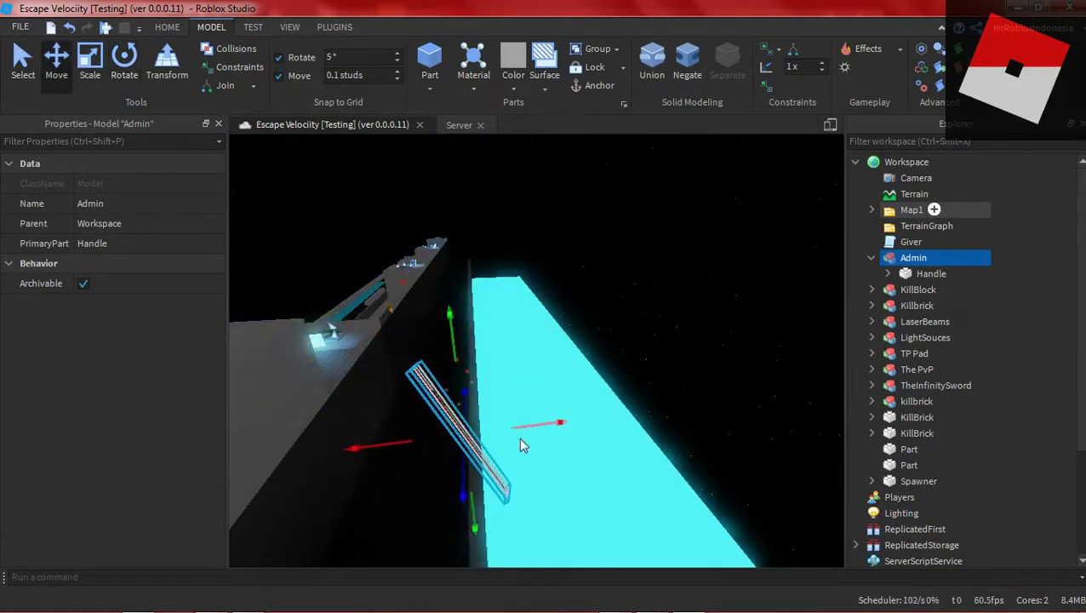
{"action": "right_click_drag", "start_coordinate": [520, 438], "coordinate": [491, 390]}
{"action": "key", "text": "ctrl+4"}
{"action": "scroll", "coordinate": [545, 340], "scroll_direction": "down", "scroll_amount": 4}
{"action": "right_click", "coordinate": [737, 254]}
{"action": "right_click_drag", "start_coordinate": [737, 254], "coordinate": [676, 237]}
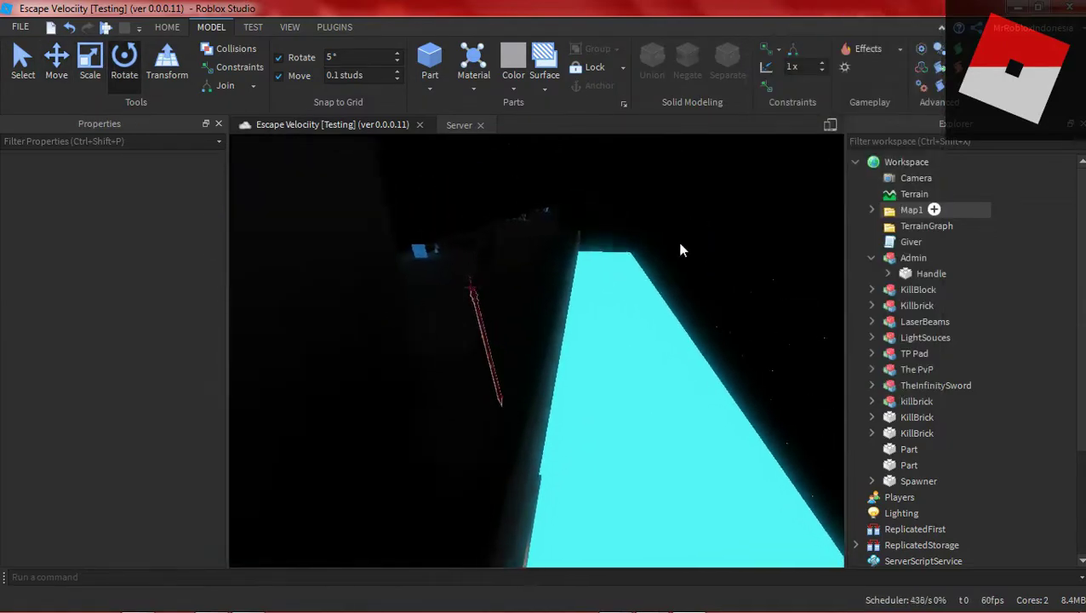
- Select the player avatar model inside the Map1 folder and reparent it directly to Workspace
{"action": "scroll", "coordinate": [678, 239], "scroll_direction": "down", "scroll_amount": 6}
{"action": "scroll", "coordinate": [681, 245], "scroll_direction": "up", "scroll_amount": 6}
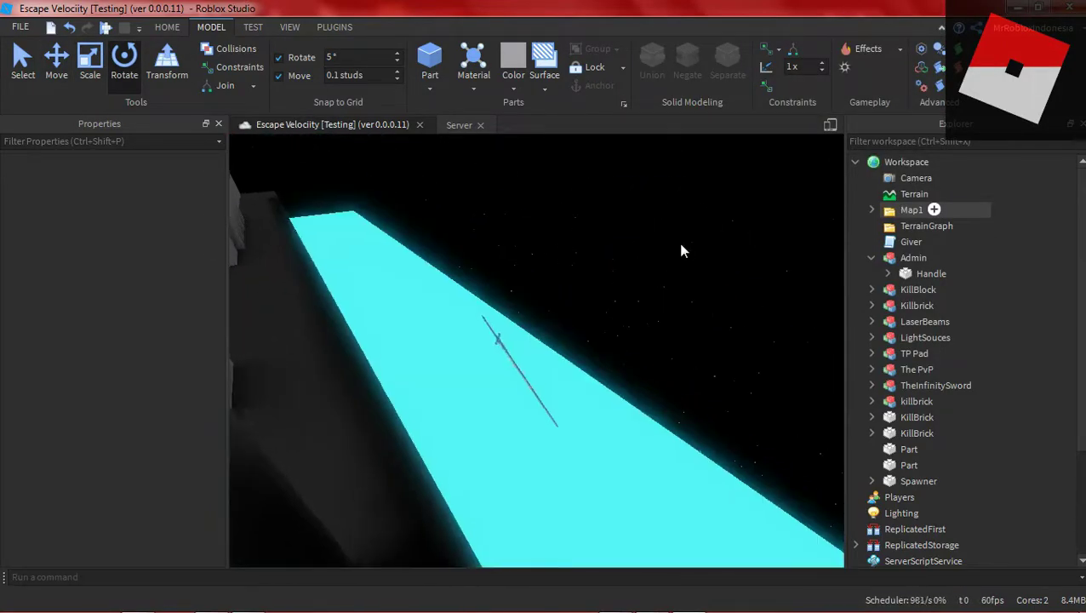
{"action": "right_click_drag", "start_coordinate": [680, 245], "coordinate": [680, 245]}
{"action": "scroll", "coordinate": [681, 245], "scroll_direction": "down", "scroll_amount": 6}
{"action": "scroll", "coordinate": [681, 246], "scroll_direction": "up", "scroll_amount": 5}
{"action": "left_click", "coordinate": [520, 395]}
{"action": "left_click_drag", "start_coordinate": [940, 497], "coordinate": [906, 162]}
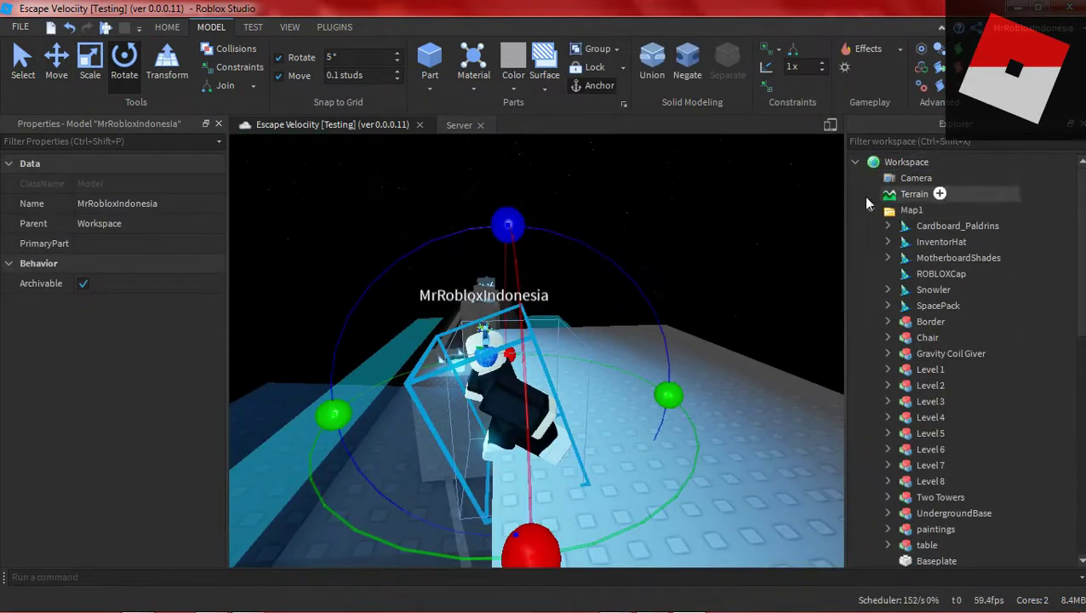
{"action": "left_click", "coordinate": [871, 209]}
- Move the player avatar across the studded platform and rotate it until it lies on its back
{"action": "key", "text": "ctrl+2"}
{"action": "left_click_drag", "start_coordinate": [541, 366], "coordinate": [660, 364]}
{"action": "right_click_drag", "start_coordinate": [660, 363], "coordinate": [613, 288]}
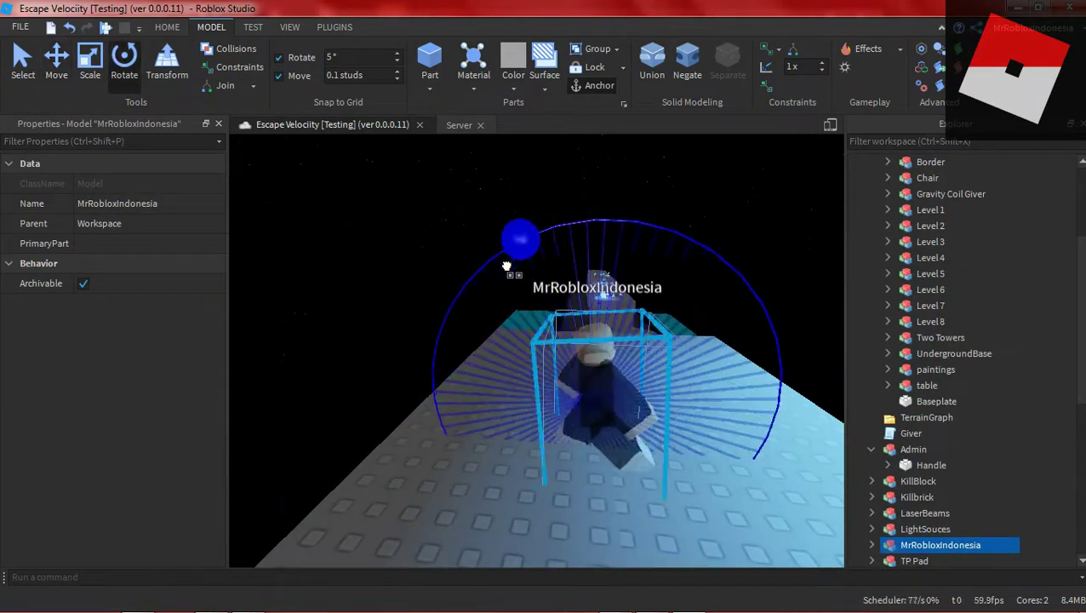
{"action": "left_click_drag", "start_coordinate": [453, 362], "coordinate": [315, 363]}
{"action": "key", "text": "ctrl+4"}
{"action": "left_click_drag", "start_coordinate": [451, 189], "coordinate": [429, 199]}
{"action": "right_click_drag", "start_coordinate": [428, 200], "coordinate": [534, 321]}
- Select the lying avatar's head on its own and adjust its placement at the neck
{"action": "key", "text": "ctrl+3"}
{"action": "left_click", "coordinate": [585, 423], "text": "alt"}
{"action": "key", "text": "ctrl+4"}
{"action": "right_click_drag", "start_coordinate": [586, 288], "coordinate": [480, 388]}
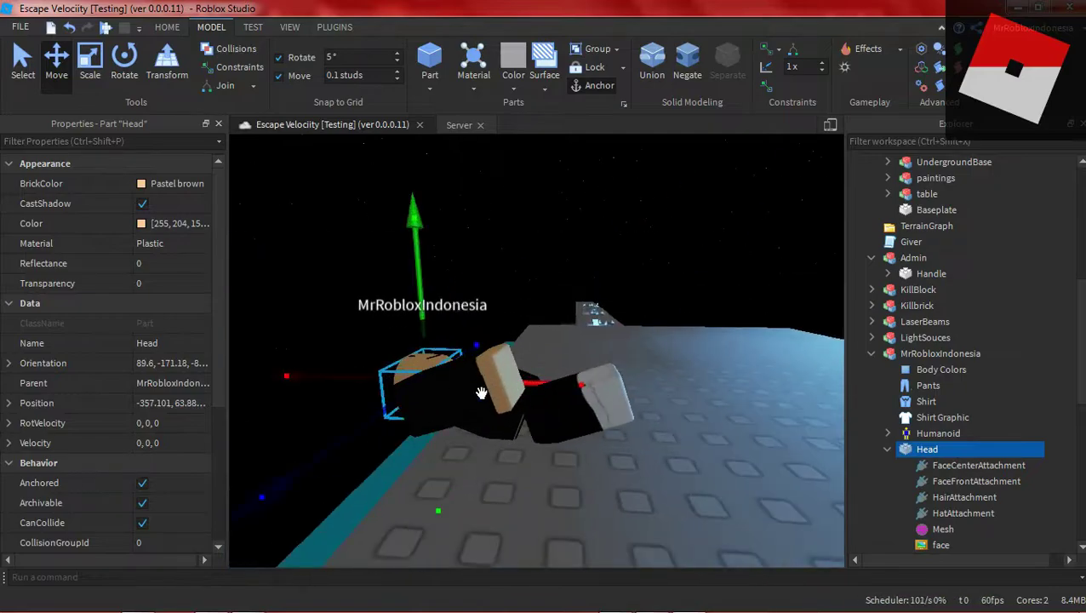
- Rotate the lying avatar's right arm and shift it back against the shoulder
{"action": "left_click", "coordinate": [481, 388], "text": "alt"}
{"action": "key", "text": "ctrl+4"}
{"action": "left_click_drag", "start_coordinate": [416, 431], "coordinate": [400, 417]}
{"action": "right_click_drag", "start_coordinate": [400, 417], "coordinate": [417, 368]}
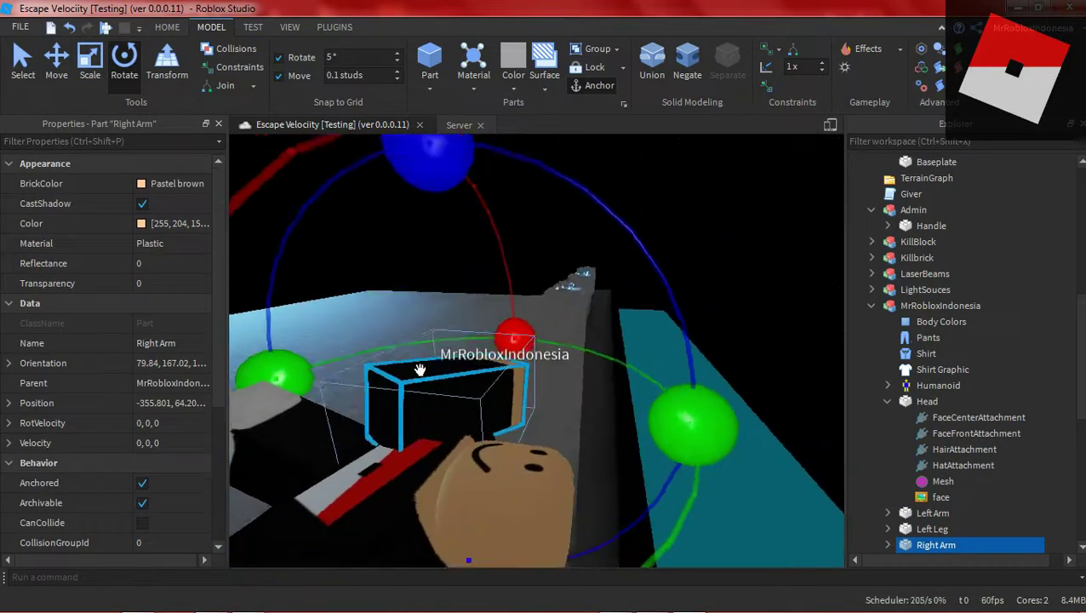
{"action": "key", "text": "ctrl+2"}
{"action": "left_click_drag", "start_coordinate": [417, 369], "coordinate": [451, 375]}
{"action": "right_click_drag", "start_coordinate": [451, 375], "coordinate": [615, 429]}
- Turn the lying avatar's right arm further outward from the torso and realign it at the shoulder
{"action": "key", "text": "ctrl+4"}
{"action": "left_click_drag", "start_coordinate": [651, 361], "coordinate": [531, 393]}
{"action": "left_click_drag", "start_coordinate": [473, 238], "coordinate": [445, 232]}
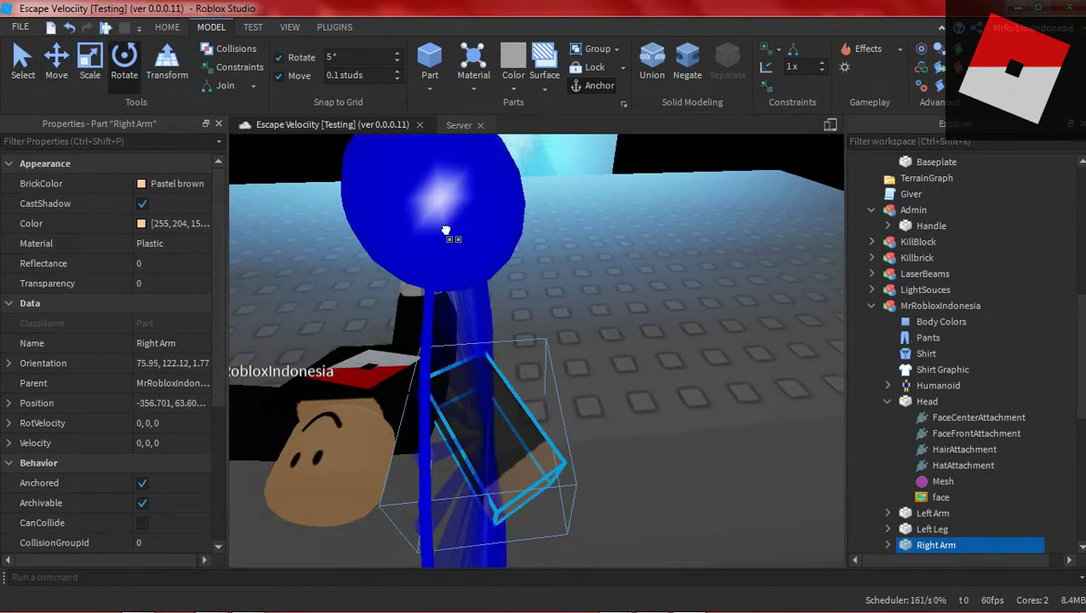
{"action": "left_click_drag", "start_coordinate": [685, 320], "coordinate": [663, 395]}
{"action": "key", "text": "ctrl+2"}
{"action": "right_click_drag", "start_coordinate": [664, 395], "coordinate": [511, 400]}
{"action": "key", "text": "ctrl+4"}
{"action": "left_click_drag", "start_coordinate": [361, 327], "coordinate": [451, 267]}
{"action": "right_click_drag", "start_coordinate": [451, 268], "coordinate": [481, 204]}
- Adjust the rotation of another upper-body part on the lying avatar, undoing one trial rotation
{"action": "left_click", "coordinate": [497, 274], "text": "alt"}
{"action": "left_click_drag", "start_coordinate": [481, 204], "coordinate": [485, 230]}
{"action": "left_click_drag", "start_coordinate": [471, 191], "coordinate": [472, 183]}
{"action": "key", "text": "ctrl+z"}
{"action": "left_click_drag", "start_coordinate": [464, 161], "coordinate": [482, 197]}
{"action": "key", "text": "ctrl+2"}
{"action": "right_click_drag", "start_coordinate": [481, 197], "coordinate": [621, 289]}
- Nudge the lying avatar's body part into place against the torso
{"action": "left_click", "coordinate": [627, 204]}
{"action": "left_click", "coordinate": [516, 461]}
{"action": "right_click_drag", "start_coordinate": [627, 205], "coordinate": [463, 353]}
{"action": "left_click", "coordinate": [463, 353]}
{"action": "key", "text": "ctrl+2"}
{"action": "left_click_drag", "start_coordinate": [640, 269], "coordinate": [631, 281]}
{"action": "right_click_drag", "start_coordinate": [632, 280], "coordinate": [523, 388]}
- Rotate the lying avatar's left arm away from the torso and move it to the shoulder
{"action": "left_click", "coordinate": [523, 388]}
{"action": "key", "text": "ctrl+4"}
{"action": "left_click_drag", "start_coordinate": [581, 255], "coordinate": [583, 301]}
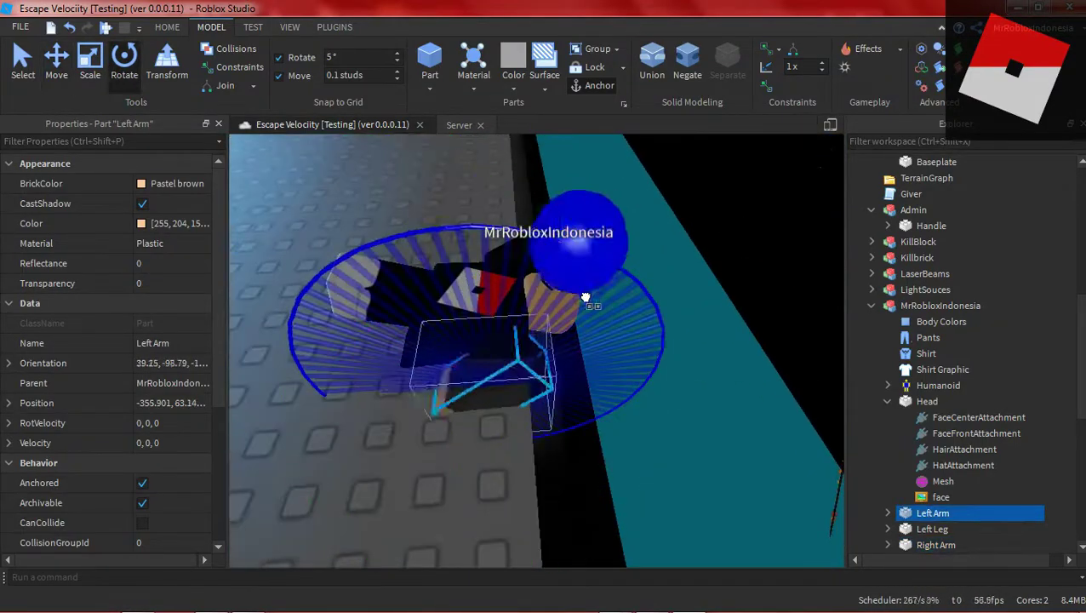
{"action": "right_click_drag", "start_coordinate": [583, 301], "coordinate": [664, 408]}
{"action": "left_click_drag", "start_coordinate": [663, 408], "coordinate": [677, 423]}
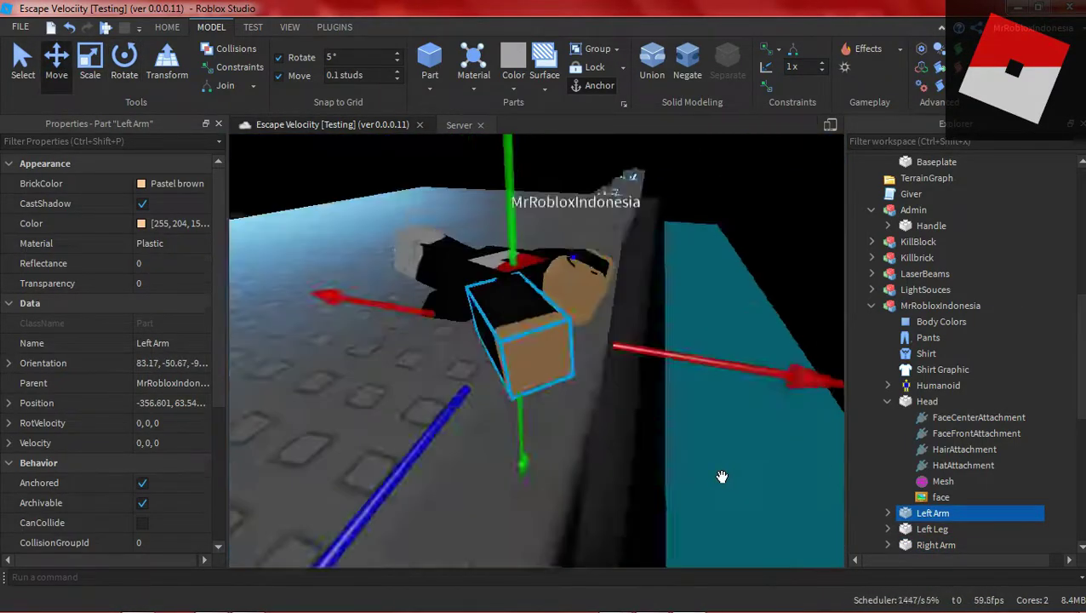
- Refine the left arm's rotation and position so it spreads outward from the lying avatar's shoulder
{"action": "key", "text": "ctrl+4"}
{"action": "key", "text": "ctrl+2"}
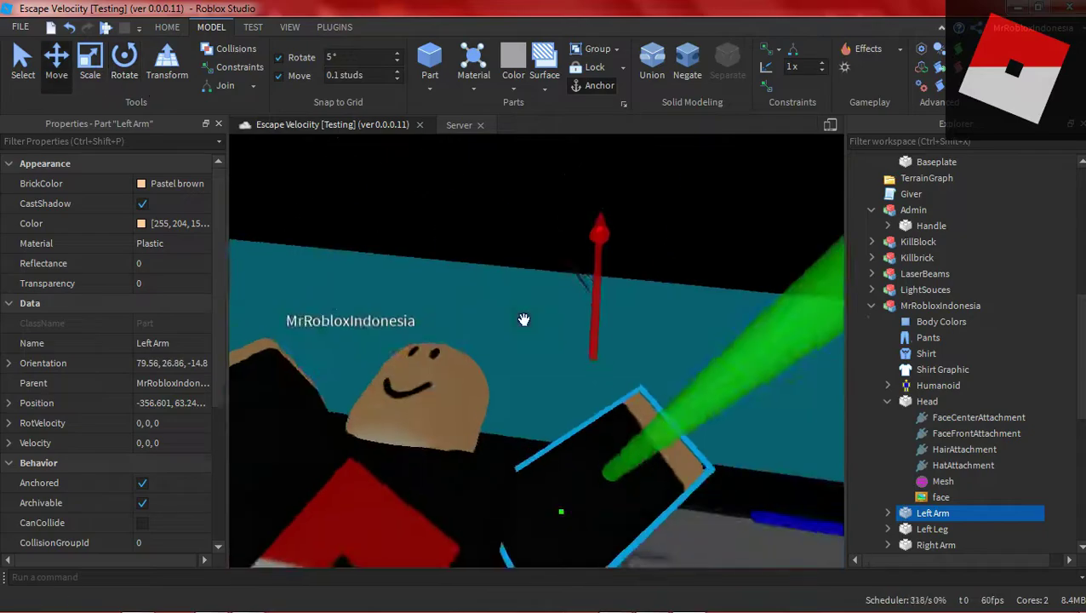
{"action": "left_click_drag", "start_coordinate": [736, 469], "coordinate": [719, 383]}
{"action": "right_click_drag", "start_coordinate": [719, 382], "coordinate": [477, 426]}
{"action": "left_click_drag", "start_coordinate": [476, 425], "coordinate": [391, 452]}
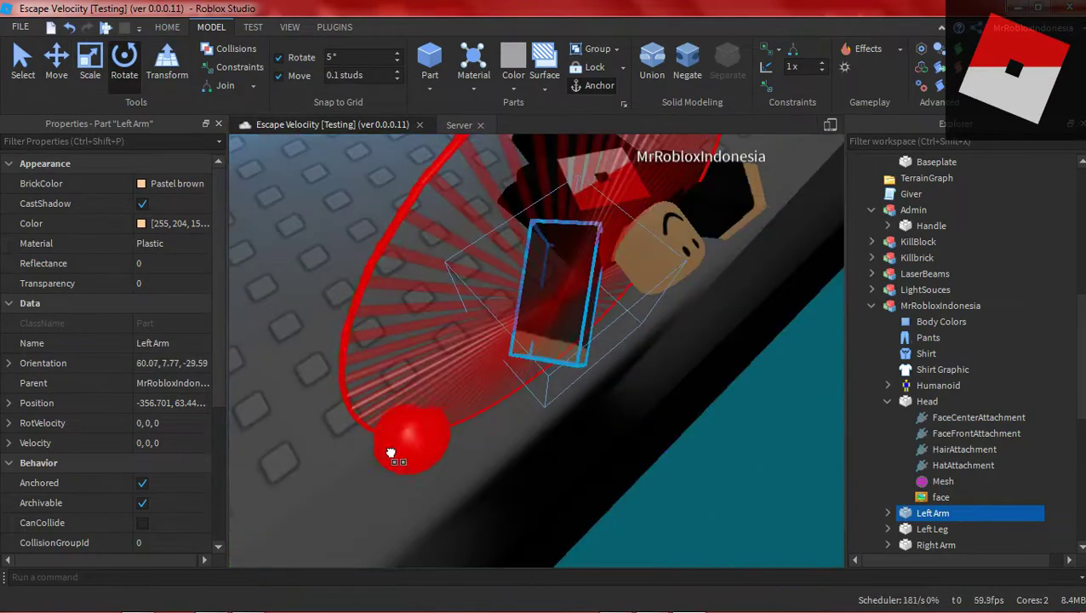
{"action": "left_click_drag", "start_coordinate": [568, 231], "coordinate": [568, 221]}
{"action": "right_click_drag", "start_coordinate": [613, 272], "coordinate": [624, 226]}
{"action": "left_click", "coordinate": [625, 232]}
- Tilt the lying avatar's head and align it with the neck
{"action": "left_click", "coordinate": [600, 322]}
{"action": "key", "text": "ctrl+4"}
{"action": "key", "text": "ctrl+2"}
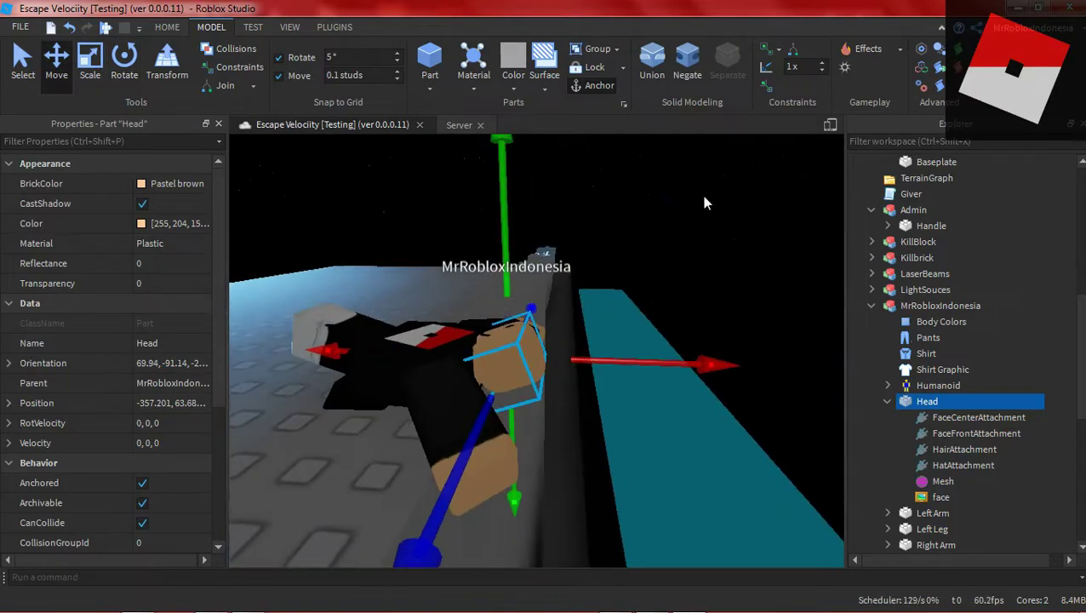
{"action": "left_click", "coordinate": [706, 202]}
{"action": "right_click_drag", "start_coordinate": [707, 198], "coordinate": [595, 221]}
- Rotate the lying avatar's right leg slightly and move it back against the hip
{"action": "left_click", "coordinate": [570, 395]}
{"action": "left_click", "coordinate": [125, 68]}
{"action": "left_click_drag", "start_coordinate": [762, 391], "coordinate": [758, 426]}
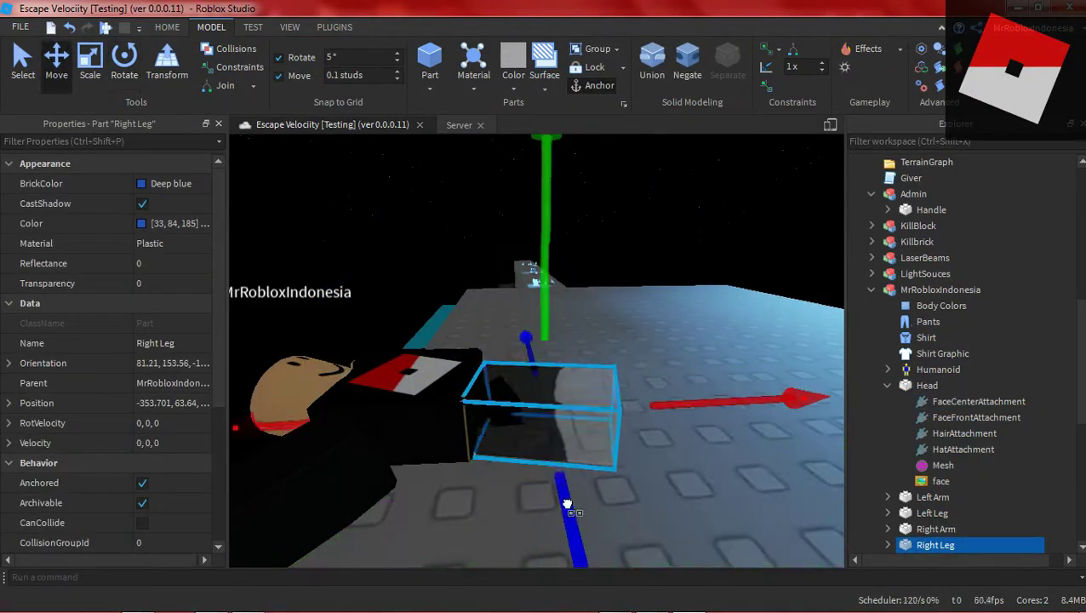
{"action": "right_click_drag", "start_coordinate": [568, 503], "coordinate": [509, 361]}
- Swing the lying avatar's left leg outward and shift it to meet the hip
{"action": "left_click", "coordinate": [502, 413]}
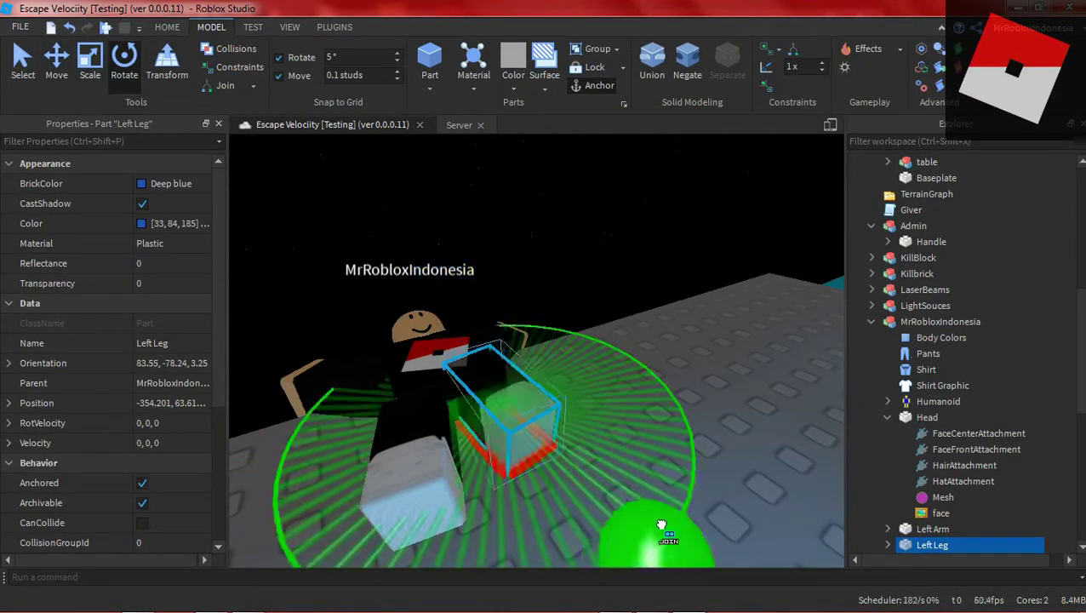
{"action": "right_click_drag", "start_coordinate": [613, 509], "coordinate": [744, 466]}
{"action": "left_click", "coordinate": [659, 495]}
{"action": "right_click_drag", "start_coordinate": [659, 495], "coordinate": [598, 388]}
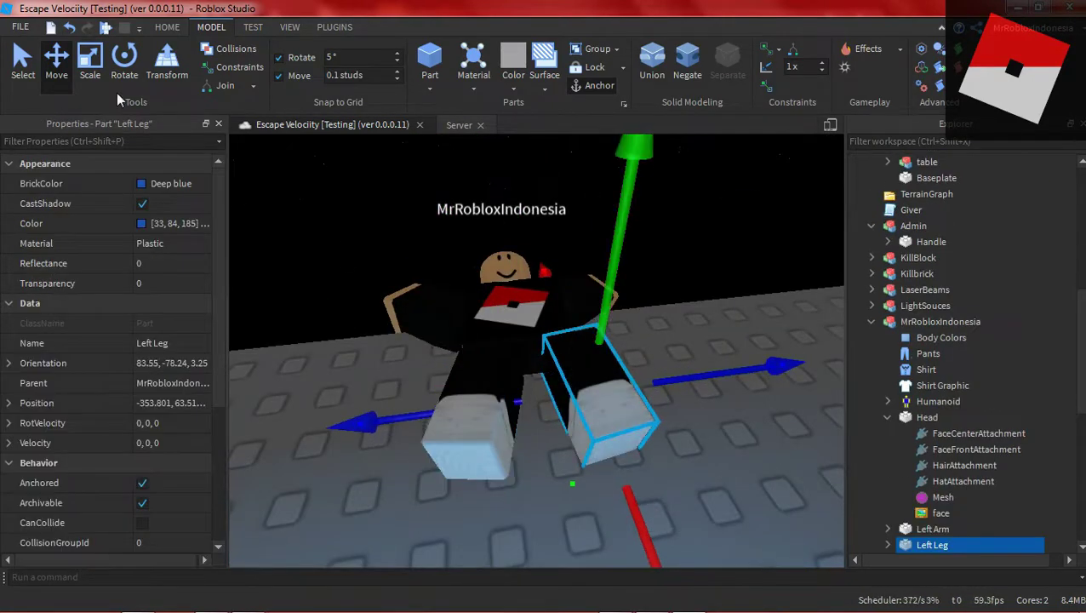
{"action": "key", "text": "ctrl+2"}
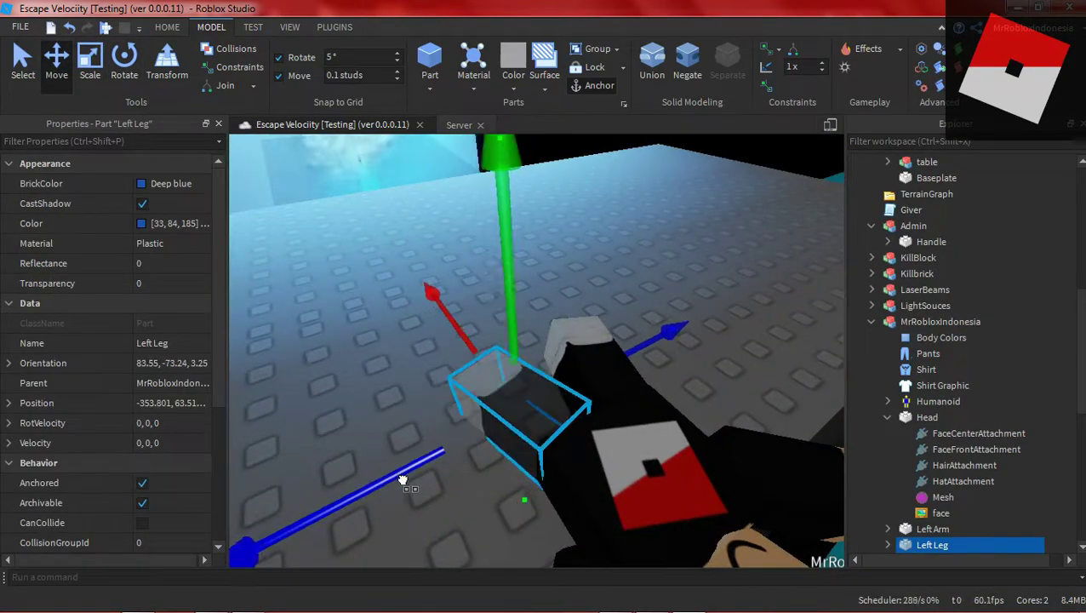
- Fine-tune the lying avatar's left leg angle and its alignment with the torso
{"action": "right_click_drag", "start_coordinate": [403, 481], "coordinate": [511, 383]}
{"action": "left_click", "coordinate": [125, 62]}
{"action": "right_click_drag", "start_coordinate": [566, 317], "coordinate": [511, 281]}
{"action": "left_click", "coordinate": [58, 78]}
{"action": "right_click_drag", "start_coordinate": [476, 341], "coordinate": [543, 268]}
{"action": "left_click", "coordinate": [664, 272]}
{"action": "right_click_drag", "start_coordinate": [663, 273], "coordinate": [681, 217]}
- Select TheInfinitySword model next to KillBlock and move it over the platform between the two characters
{"action": "left_click", "coordinate": [702, 295]}
{"action": "left_click", "coordinate": [703, 247]}
{"action": "left_click", "coordinate": [459, 374]}
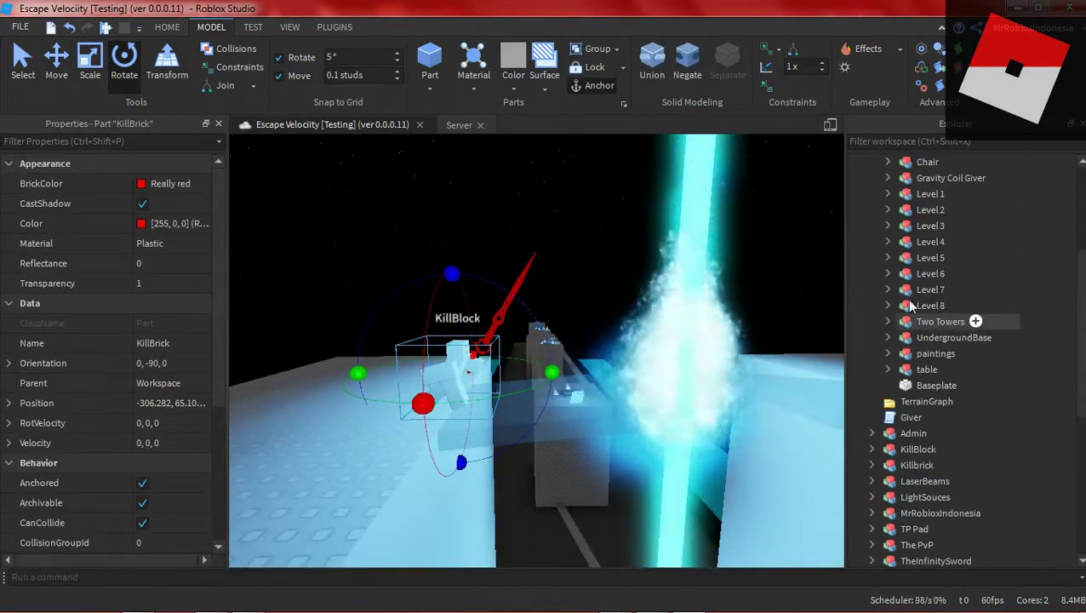
{"action": "left_click", "coordinate": [56, 62]}
{"action": "right_click_drag", "start_coordinate": [528, 374], "coordinate": [553, 307]}
{"action": "left_click", "coordinate": [553, 306]}
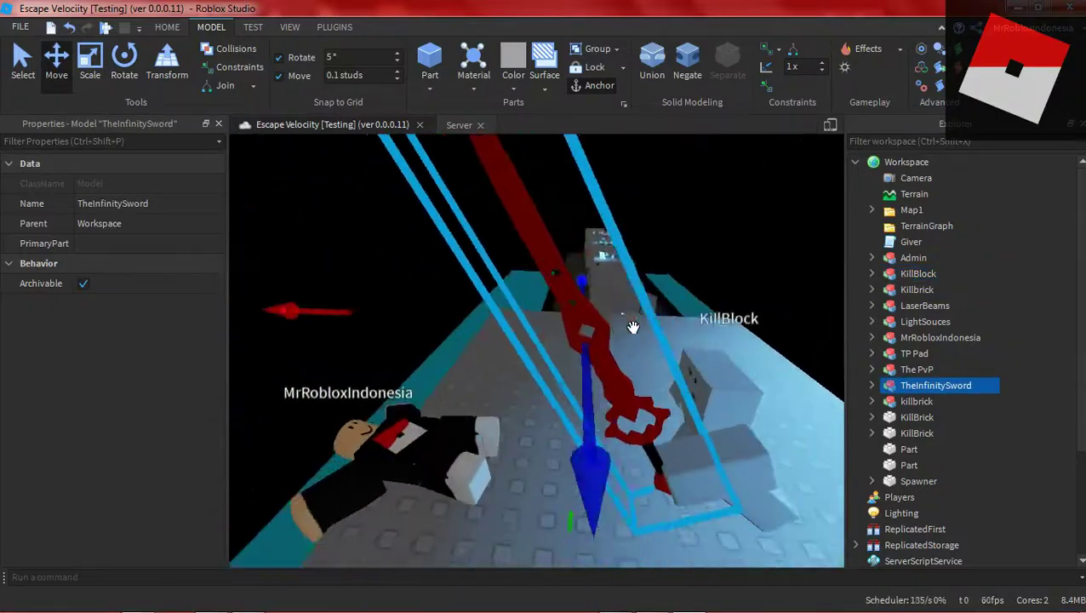
{"action": "left_click", "coordinate": [558, 369]}
{"action": "right_click_drag", "start_coordinate": [633, 326], "coordinate": [680, 377]}
{"action": "left_click", "coordinate": [680, 377]}
{"action": "left_click", "coordinate": [616, 361]}
- Rotate TheInfinitySword down from upright and reposition it between KillBlock and the lying avatar
{"action": "key", "text": "ctrl+4"}
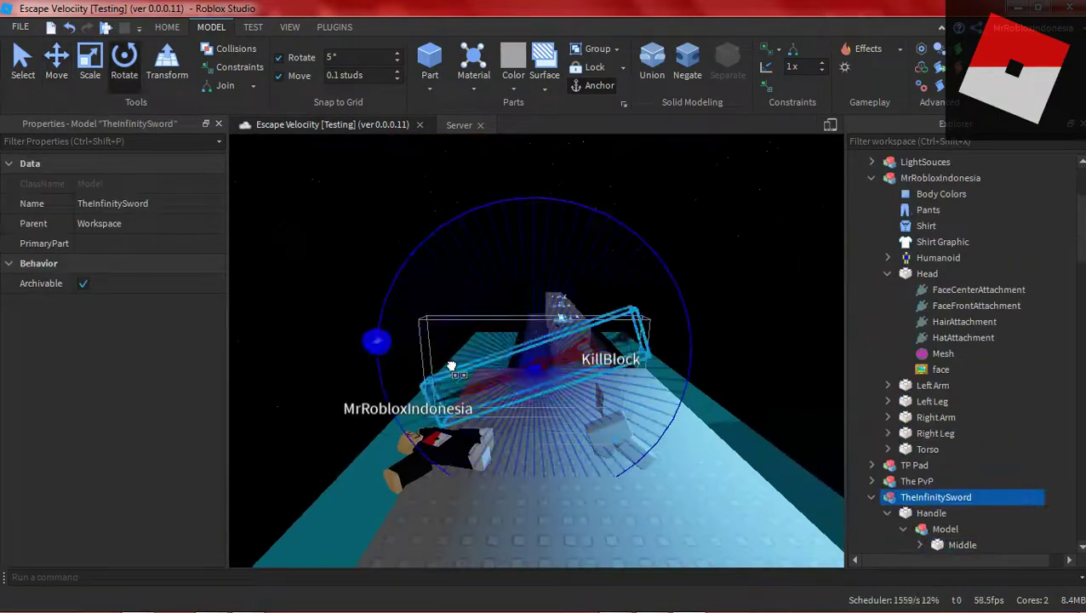
{"action": "key", "text": "w"}
{"action": "right_click_drag", "start_coordinate": [539, 336], "coordinate": [735, 281]}
{"action": "right_click_drag", "start_coordinate": [382, 303], "coordinate": [281, 332]}
- Rotate TheInfinitySword about its red axis and move it so the blade points toward the lying avatar
{"action": "left_click", "coordinate": [124, 65]}
{"action": "right_click_drag", "start_coordinate": [349, 408], "coordinate": [336, 342]}
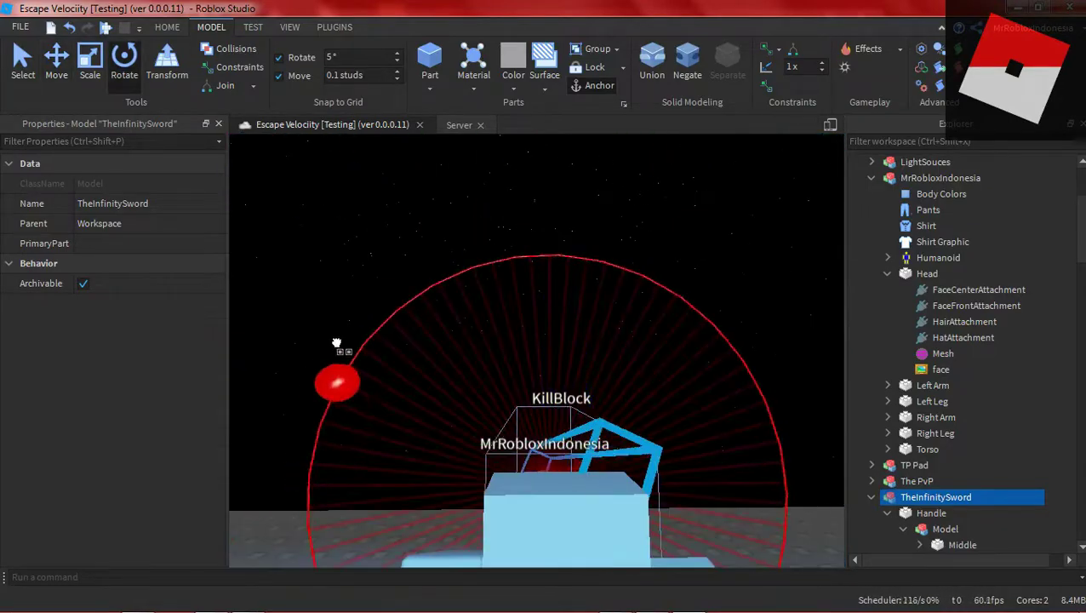
{"action": "left_click_drag", "start_coordinate": [648, 542], "coordinate": [640, 536]}
{"action": "right_click_drag", "start_coordinate": [595, 409], "coordinate": [587, 459]}
{"action": "left_click", "coordinate": [56, 65]}
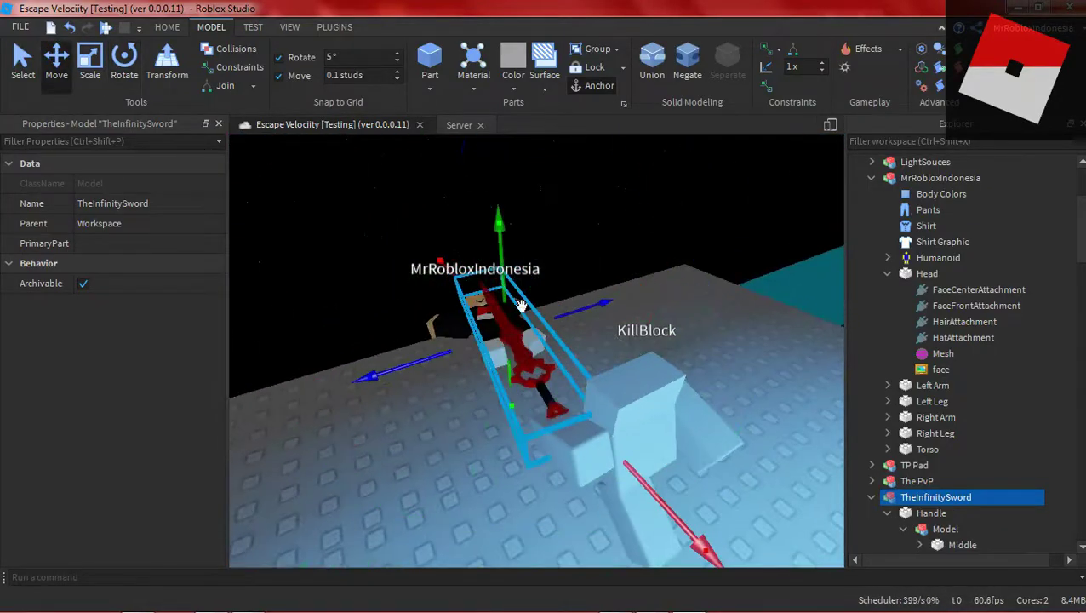
- Refine TheInfinitySword's angle and bring its handle to KillBlock's hand
{"action": "right_click_drag", "start_coordinate": [520, 307], "coordinate": [408, 315]}
{"action": "left_click", "coordinate": [124, 65]}
{"action": "right_click_drag", "start_coordinate": [491, 192], "coordinate": [587, 314]}
{"action": "left_click_drag", "start_coordinate": [242, 328], "coordinate": [242, 322]}
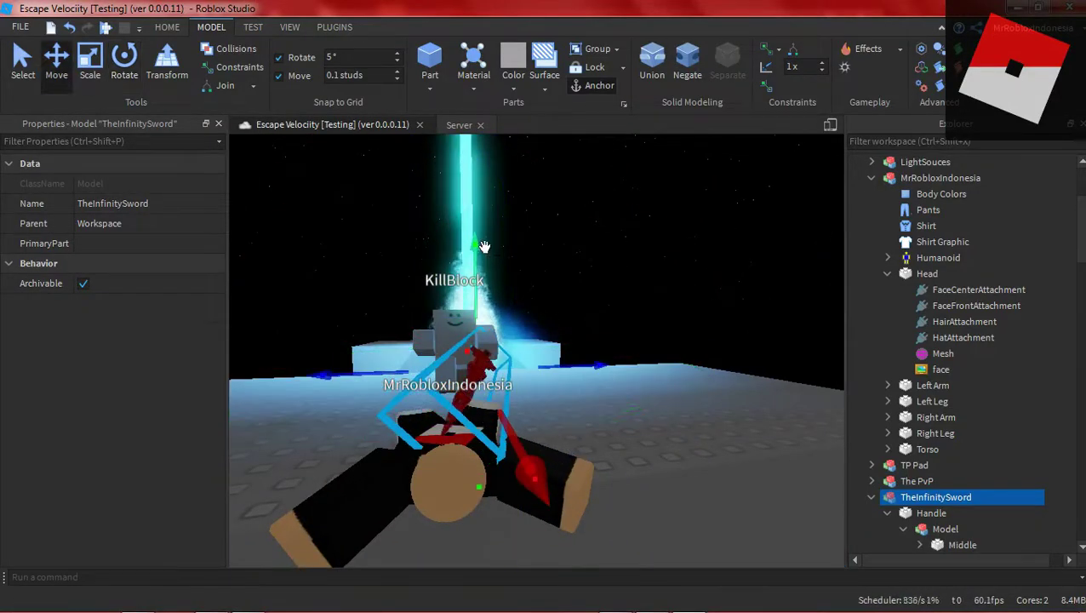
{"action": "right_click_drag", "start_coordinate": [484, 246], "coordinate": [485, 245]}
{"action": "left_click_drag", "start_coordinate": [753, 362], "coordinate": [792, 364]}
- Select KillBlock's torso as a separate part and adjust its rotation
{"action": "right_click_drag", "start_coordinate": [681, 347], "coordinate": [476, 409]}
{"action": "left_click", "coordinate": [476, 408], "text": "alt"}
{"action": "left_click", "coordinate": [124, 64]}
{"action": "left_click_drag", "start_coordinate": [521, 193], "coordinate": [455, 204]}
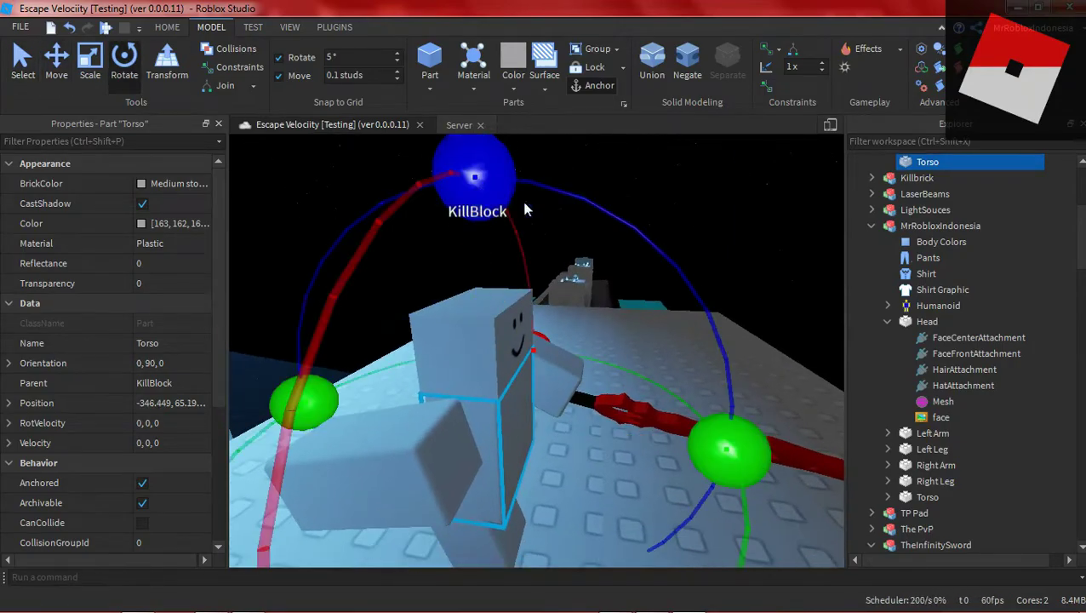
{"action": "right_click_drag", "start_coordinate": [595, 422], "coordinate": [493, 387]}
- Rotate KillBlock's right arm to an orientation of -15, 90, 0 and move it toward the shoulder
{"action": "left_click", "coordinate": [477, 391], "text": "alt"}
{"action": "left_click", "coordinate": [125, 65]}
{"action": "left_click_drag", "start_coordinate": [487, 212], "coordinate": [296, 313]}
{"action": "left_click", "coordinate": [56, 65]}
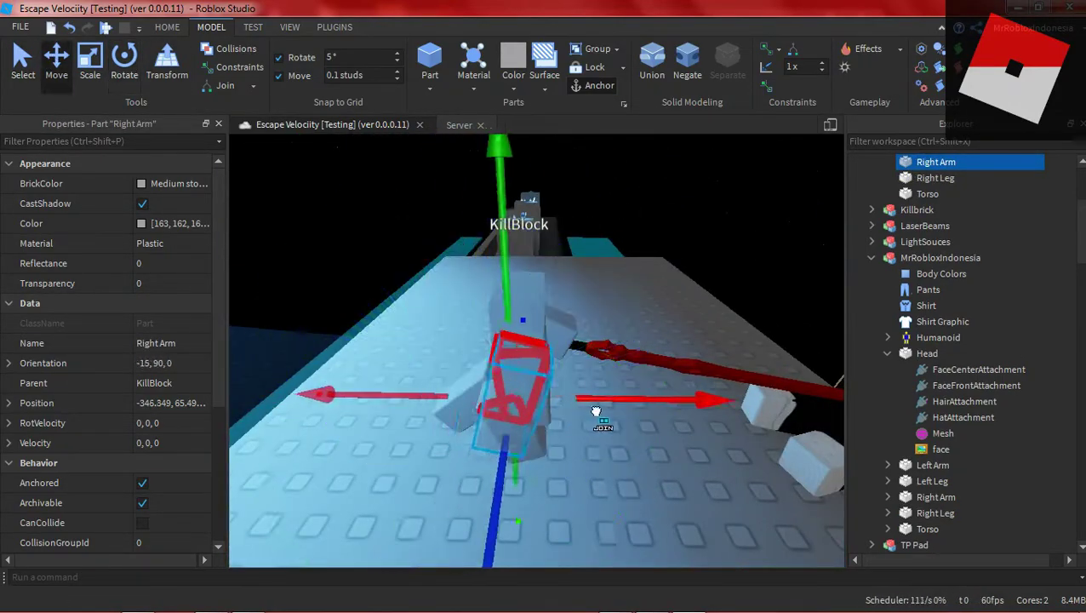
{"action": "right_click_drag", "start_coordinate": [595, 414], "coordinate": [552, 392]}
- Rotate KillBlock's left leg to an orientation of -10, 90, 0 and realign it under the torso
{"action": "left_click", "coordinate": [524, 358], "text": "alt"}
{"action": "left_click", "coordinate": [124, 65]}
{"action": "right_click_drag", "start_coordinate": [289, 255], "coordinate": [267, 245]}
{"action": "left_click_drag", "start_coordinate": [508, 246], "coordinate": [472, 255]}
{"action": "left_click", "coordinate": [57, 65]}
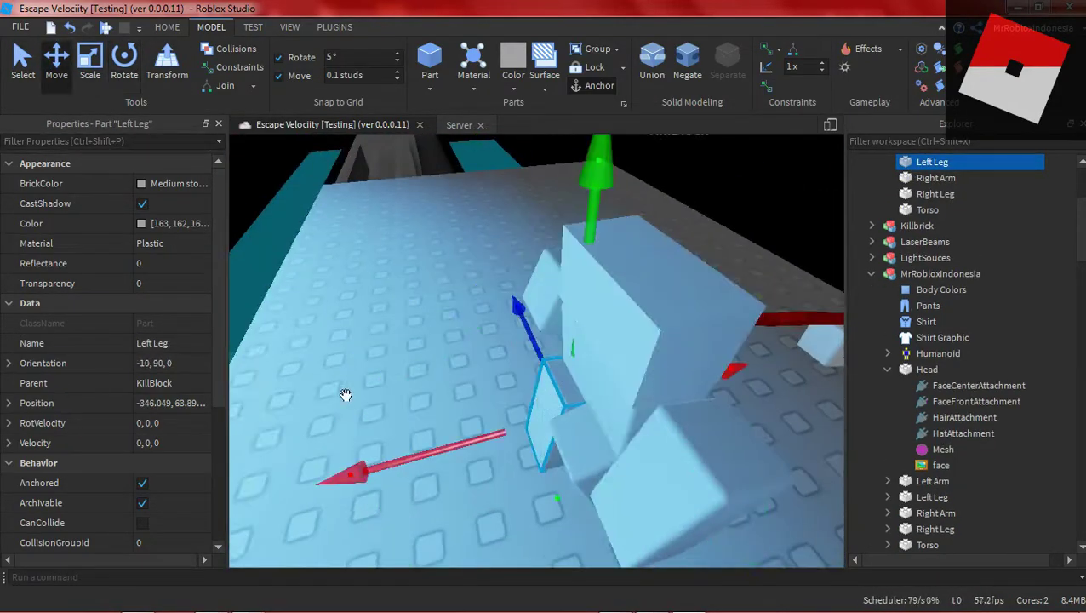
- Raise KillBlock's right arm so it lines up with the shoulder
{"action": "right_click_drag", "start_coordinate": [344, 394], "coordinate": [442, 356]}
{"action": "left_click", "coordinate": [432, 289], "text": "ctrl"}
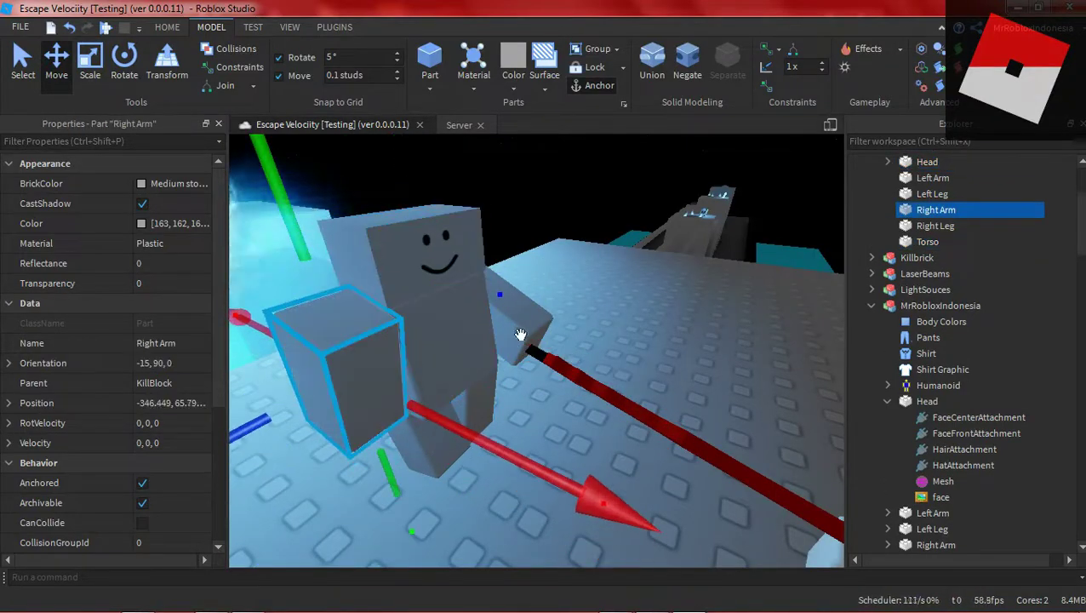
{"action": "right_click_drag", "start_coordinate": [520, 334], "coordinate": [572, 325]}
- Tilt TheInfinitySword so it slopes from KillBlock's hand down to the lying avatar
{"action": "left_click", "coordinate": [572, 325], "text": "alt"}
{"action": "left_click", "coordinate": [352, 434]}
{"action": "right_click_drag", "start_coordinate": [352, 434], "coordinate": [544, 204]}
{"action": "left_click", "coordinate": [124, 65]}
{"action": "left_click_drag", "start_coordinate": [553, 161], "coordinate": [568, 181]}
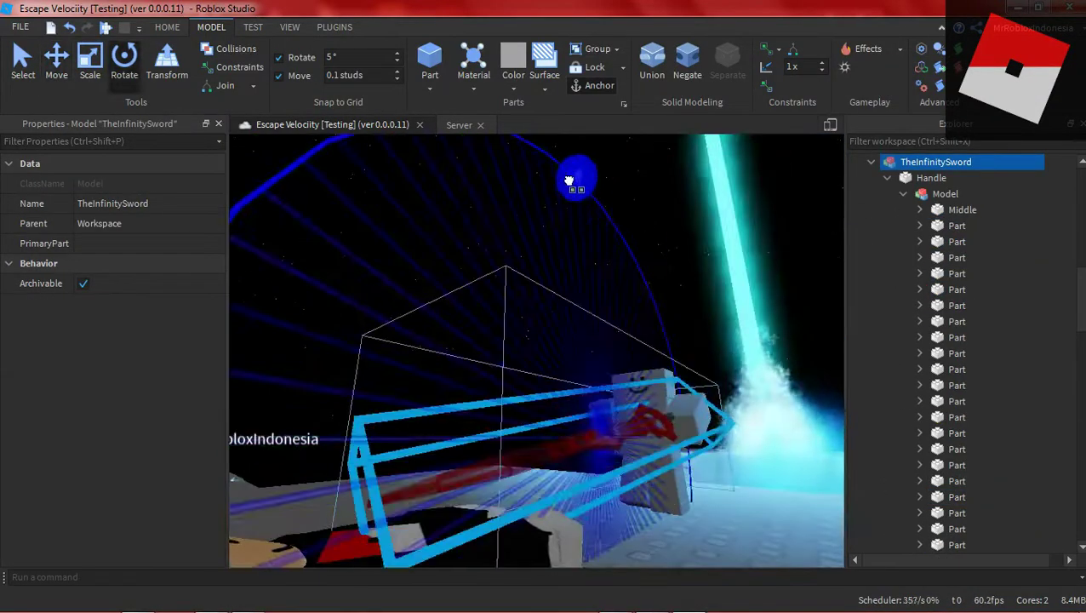
{"action": "left_click", "coordinate": [582, 234]}
- Rotate KillBlock's sword-holding left arm to an orientation of 75, 90, 0
{"action": "right_click_drag", "start_coordinate": [581, 234], "coordinate": [570, 266]}
{"action": "left_click", "coordinate": [501, 425], "text": "alt"}
{"action": "left_click_drag", "start_coordinate": [558, 170], "coordinate": [562, 203]}
{"action": "right_click_drag", "start_coordinate": [561, 203], "coordinate": [526, 436]}
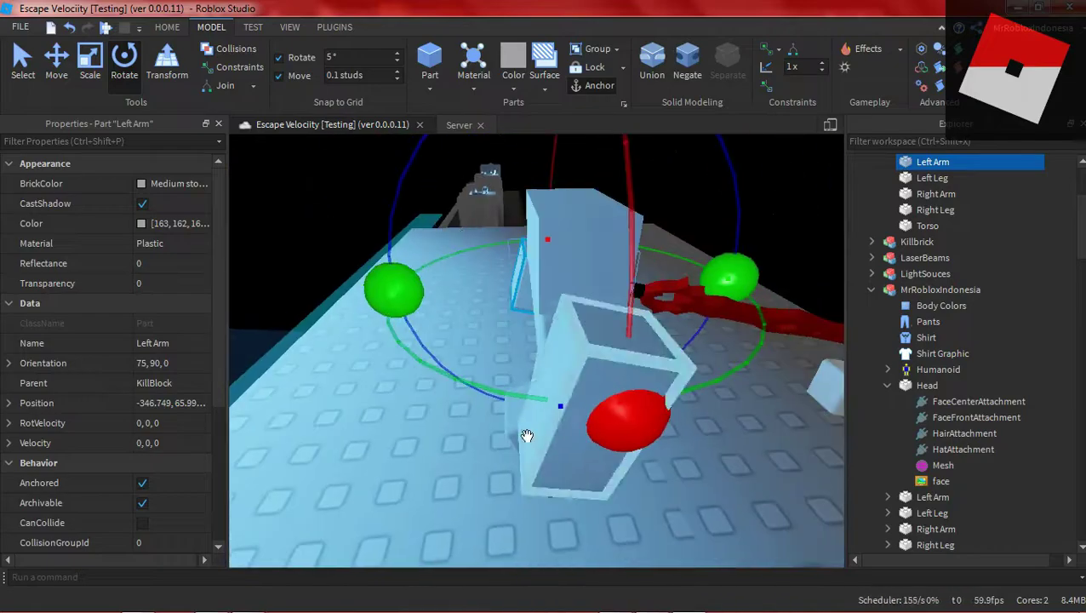
- Align KillBlock's right leg under the torso, adjust the upper body's rotation, and clear the selection
{"action": "left_click", "coordinate": [399, 417], "text": "alt"}
{"action": "left_click", "coordinate": [57, 65]}
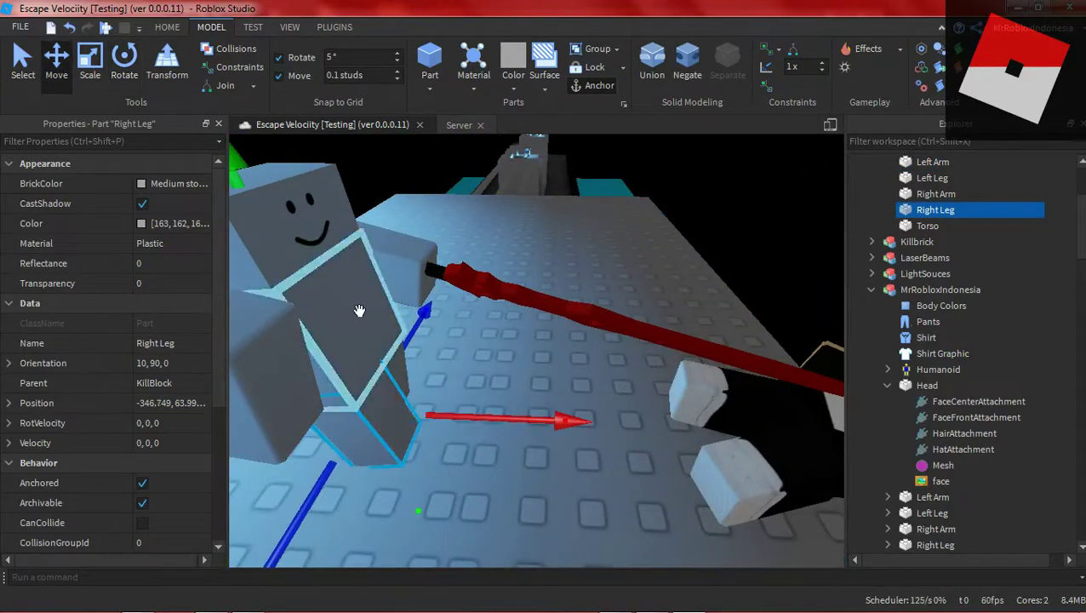
{"action": "left_click", "coordinate": [359, 310], "text": "alt"}
{"action": "left_click", "coordinate": [125, 65]}
{"action": "right_click_drag", "start_coordinate": [359, 311], "coordinate": [400, 255]}
{"action": "left_click_drag", "start_coordinate": [400, 170], "coordinate": [410, 181]}
{"action": "left_click", "coordinate": [574, 189]}
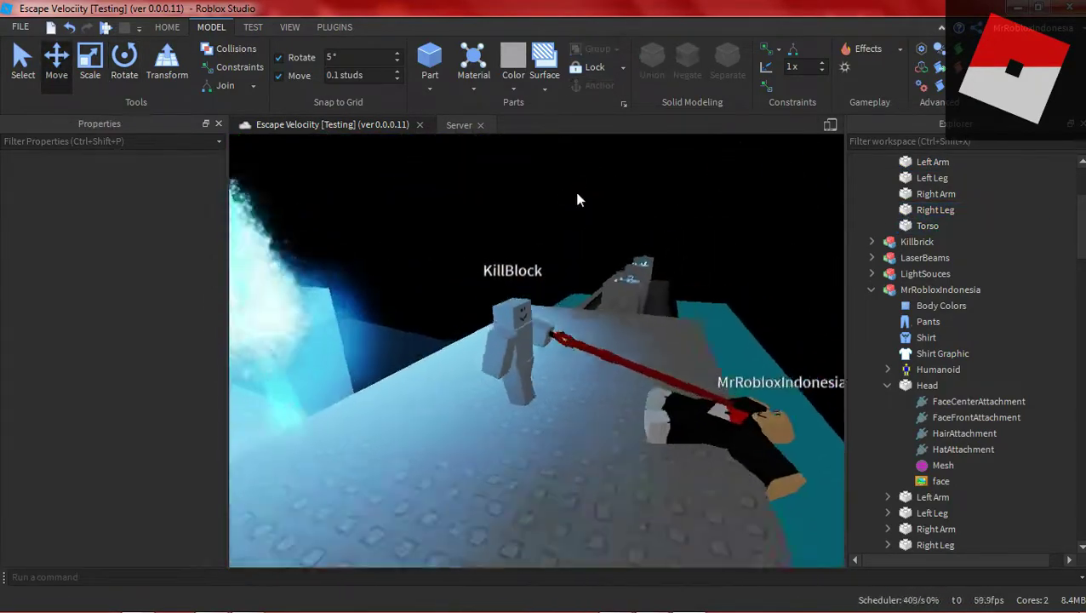
- Collapse the avatar model's contents in the object hierarchy and expand The PvP model
{"action": "right_click_drag", "start_coordinate": [575, 189], "coordinate": [545, 196]}
{"action": "left_click", "coordinate": [886, 385]}
{"action": "left_click", "coordinate": [870, 289]}
{"action": "left_click", "coordinate": [870, 337]}
{"action": "left_click", "coordinate": [916, 322]}
{"action": "left_click", "coordinate": [870, 322]}
- Delete the Fire effect from the neon Part in the PvP Arena's TP2 model
{"action": "right_click_drag", "start_coordinate": [561, 256], "coordinate": [570, 285]}
{"action": "left_click", "coordinate": [538, 362], "text": "alt"}
{"action": "left_click", "coordinate": [919, 385]}
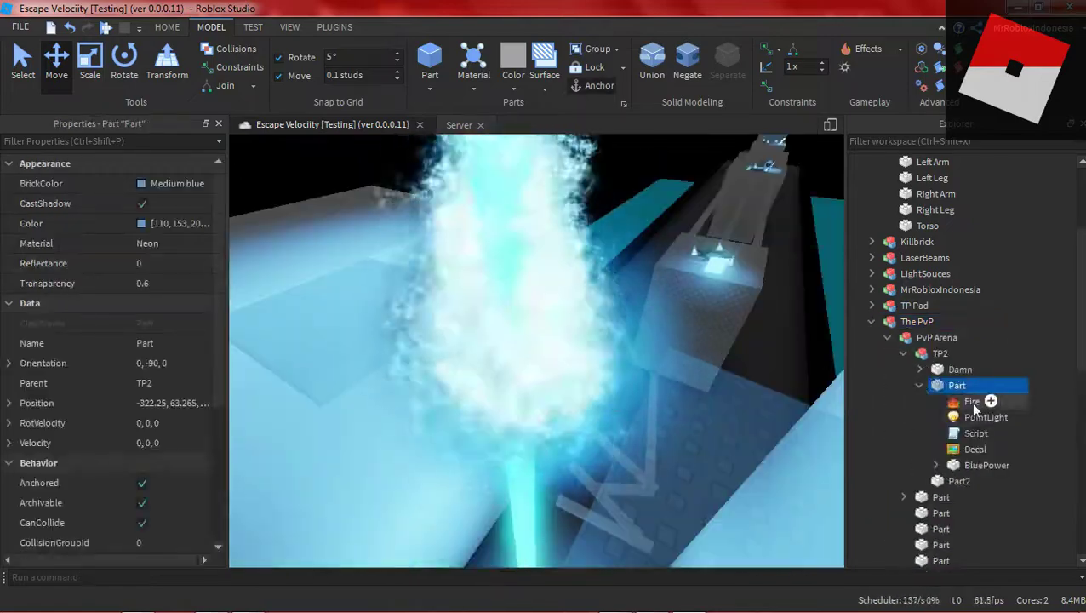
{"action": "left_click", "coordinate": [972, 402]}
{"action": "key", "text": "Delete"}
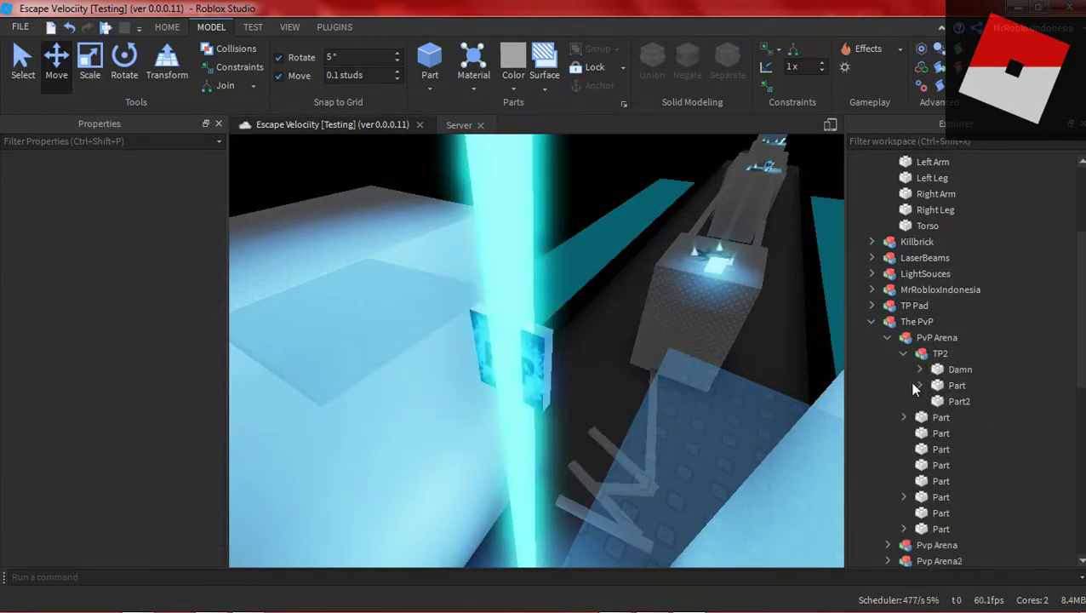
{"action": "left_click", "coordinate": [973, 417]}
{"action": "key", "text": "Delete"}
- Set the transparency of the neon Part in TP2 to 0.45 and clear the selection
{"action": "scroll", "coordinate": [646, 428], "scroll_direction": "down", "scroll_amount": 4}
{"action": "right_click_drag", "start_coordinate": [612, 417], "coordinate": [660, 429]}
{"action": "left_click", "coordinate": [919, 386]}
{"action": "left_click", "coordinate": [956, 386]}
{"action": "left_click", "coordinate": [174, 283]}
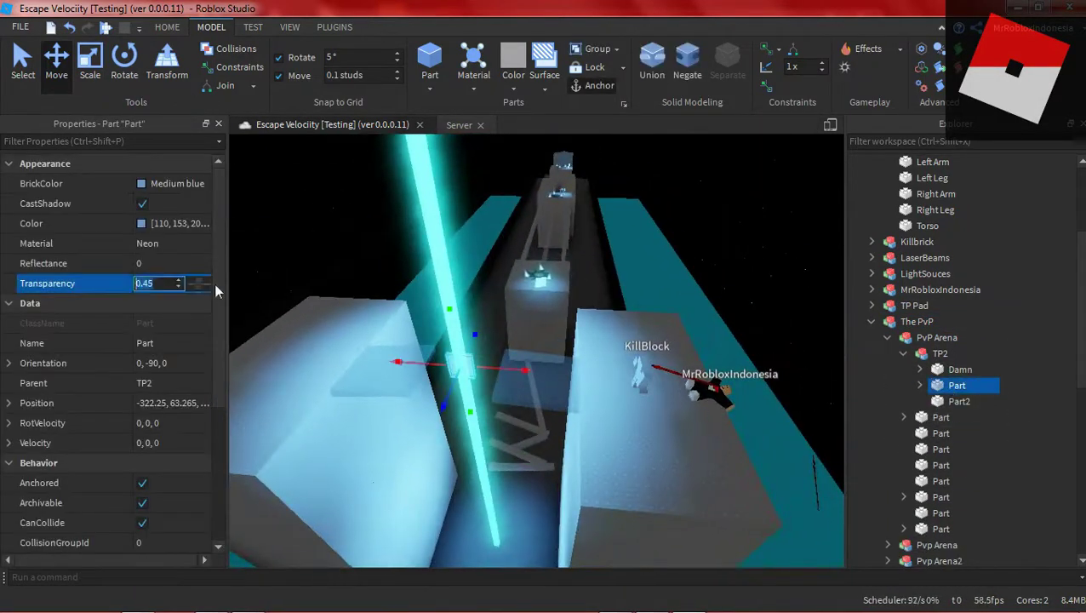
{"action": "left_click", "coordinate": [748, 202]}
- Record a viewport video while moving the camera around the KillBlock scene and its platform, and stop the recording
{"action": "right_click_drag", "start_coordinate": [748, 203], "coordinate": [669, 233]}
{"action": "scroll", "coordinate": [670, 233], "scroll_direction": "up", "scroll_amount": 4}
{"action": "scroll", "coordinate": [670, 233], "scroll_direction": "down", "scroll_amount": 4}
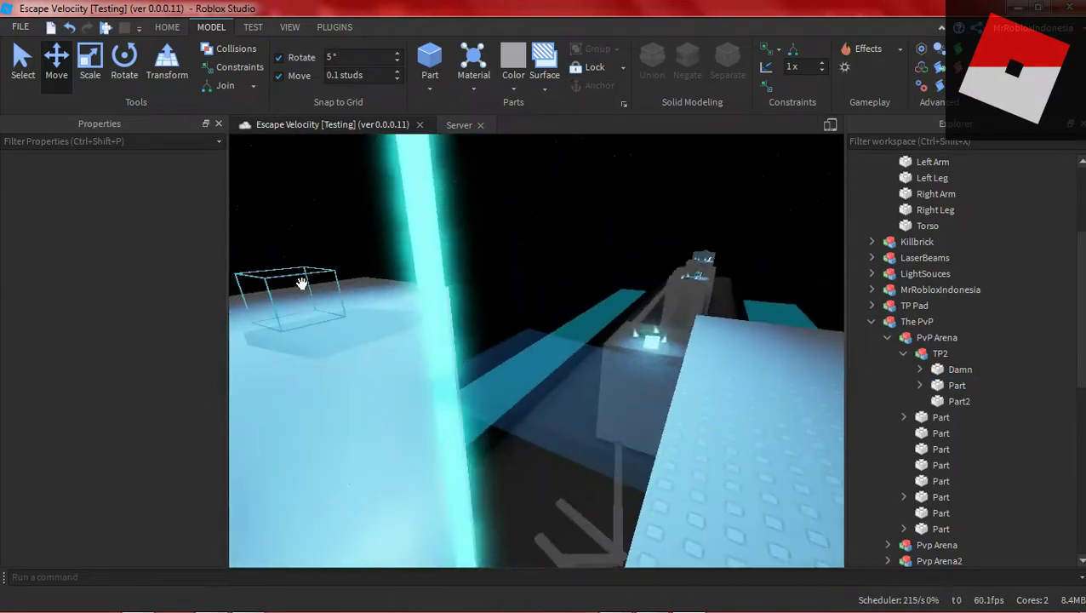
{"action": "left_click", "coordinate": [316, 276]}
{"action": "right_click_drag", "start_coordinate": [303, 282], "coordinate": [601, 371]}
{"action": "scroll", "coordinate": [315, 276], "scroll_direction": "up", "scroll_amount": 4}
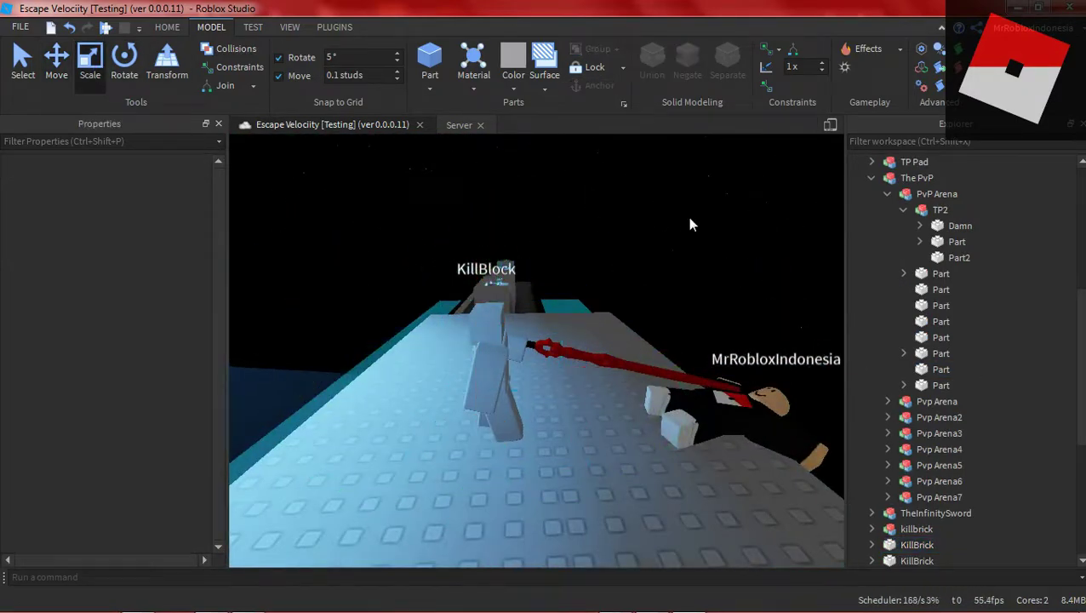
{"action": "right_click_drag", "start_coordinate": [690, 222], "coordinate": [691, 222]}
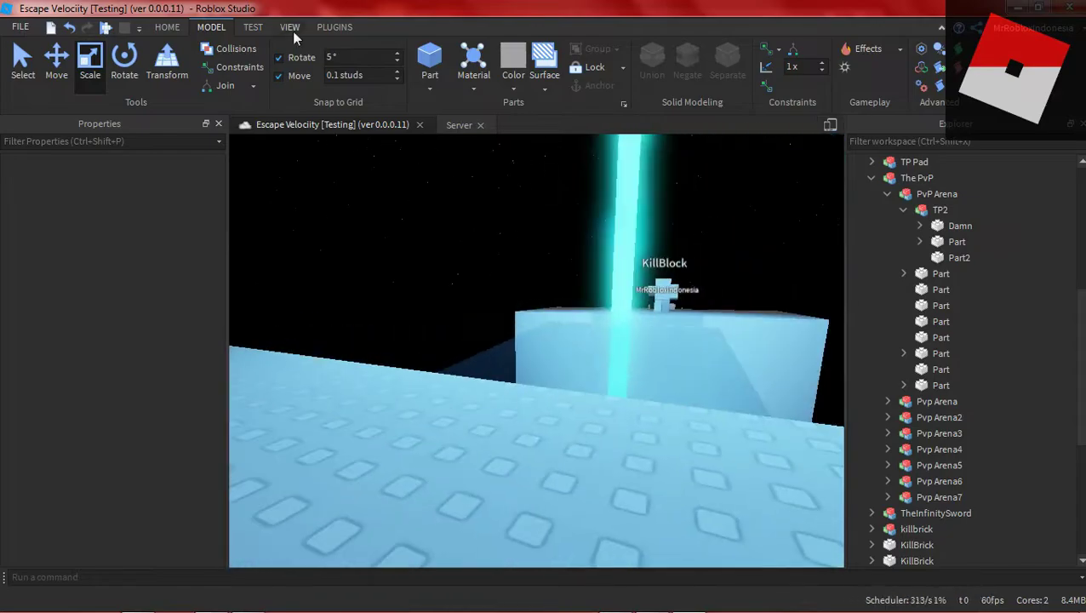
{"action": "left_click", "coordinate": [289, 26]}
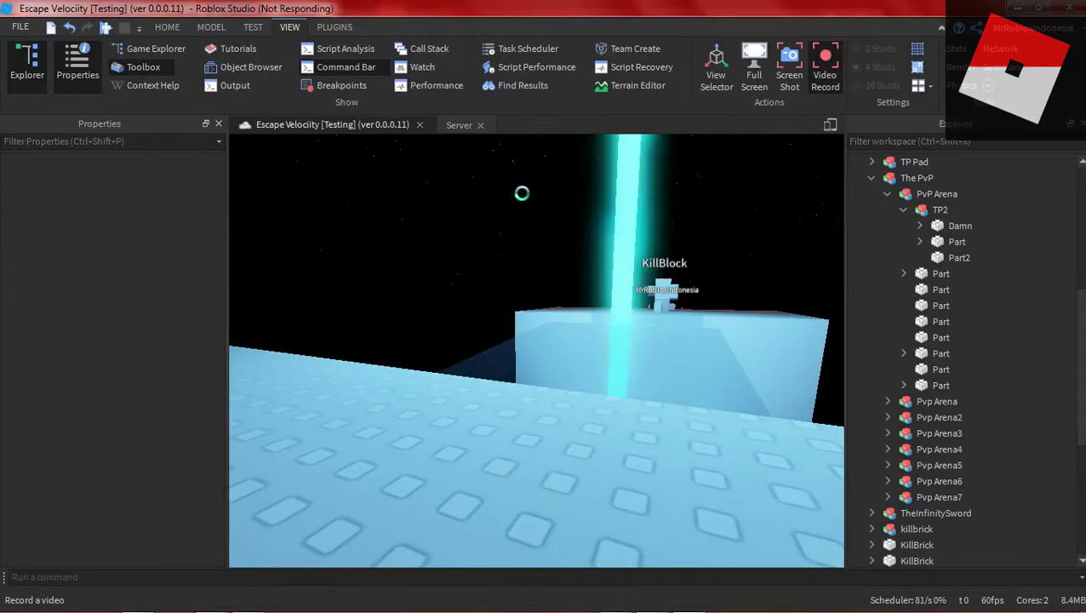
{"action": "right_click_drag", "start_coordinate": [670, 213], "coordinate": [695, 221]}
{"action": "scroll", "coordinate": [671, 214], "scroll_direction": "up", "scroll_amount": 5}
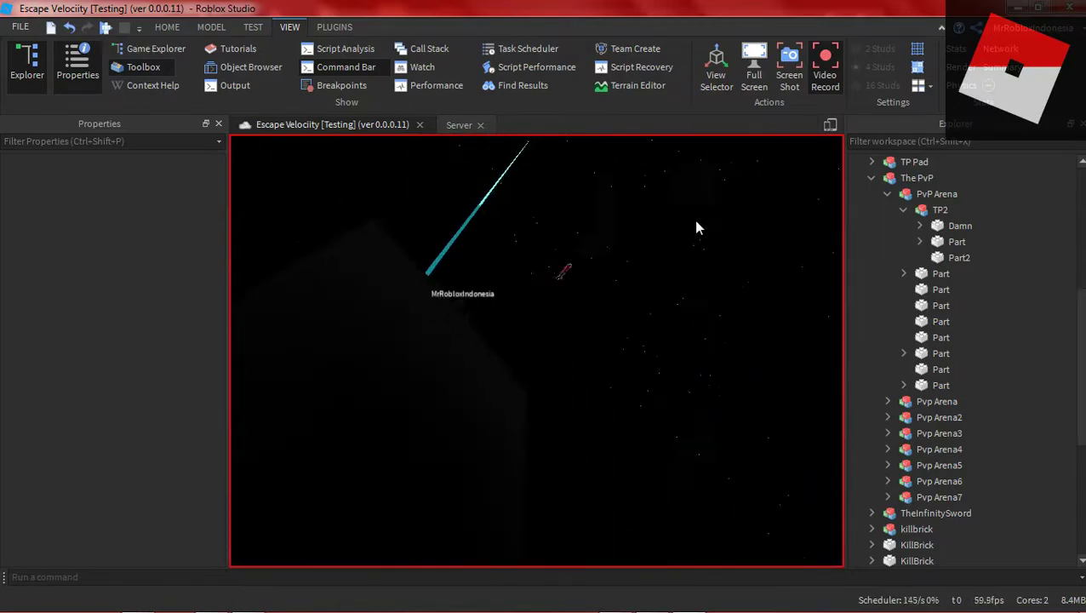
{"action": "right_click_drag", "start_coordinate": [631, 239], "coordinate": [631, 241]}
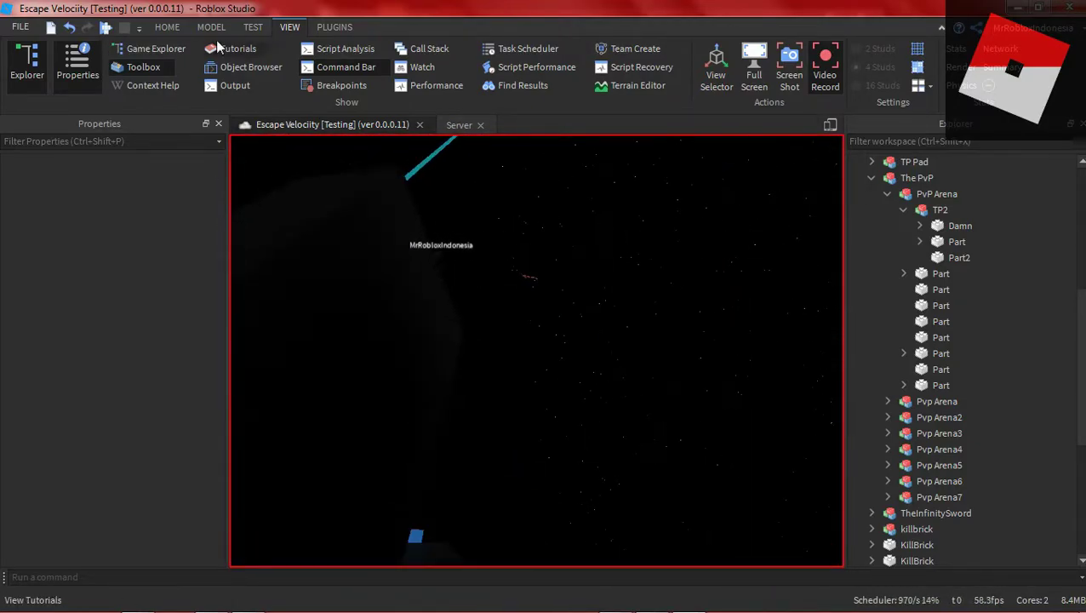
{"action": "left_click", "coordinate": [825, 67]}
{"action": "right_click_drag", "start_coordinate": [749, 236], "coordinate": [749, 236]}
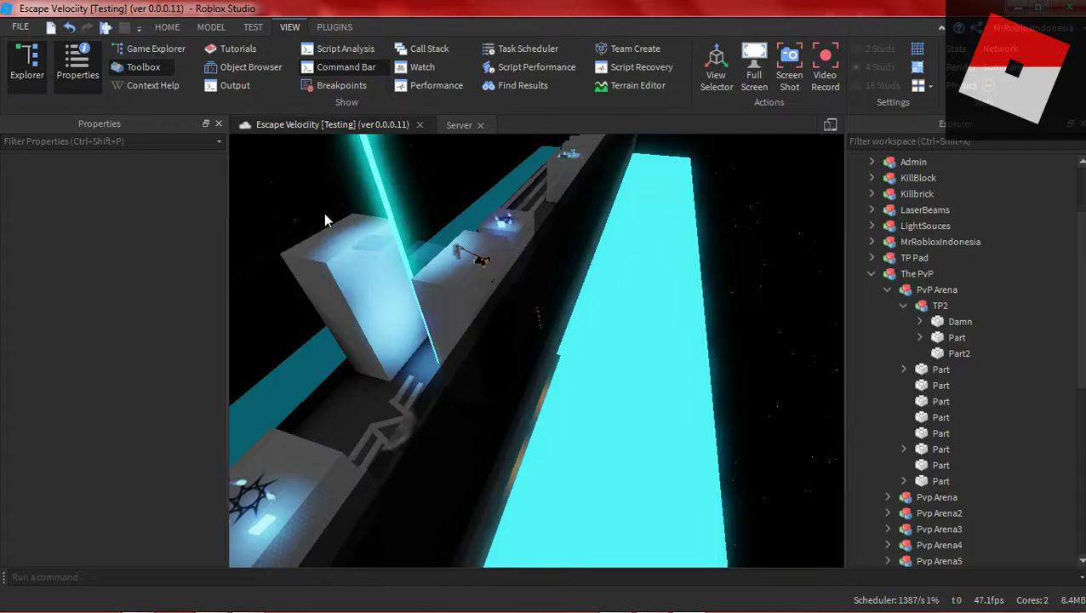
- Examine the Admin sword model beside the map and the posed KillBlock scene on the platform
{"action": "left_click", "coordinate": [506, 315]}
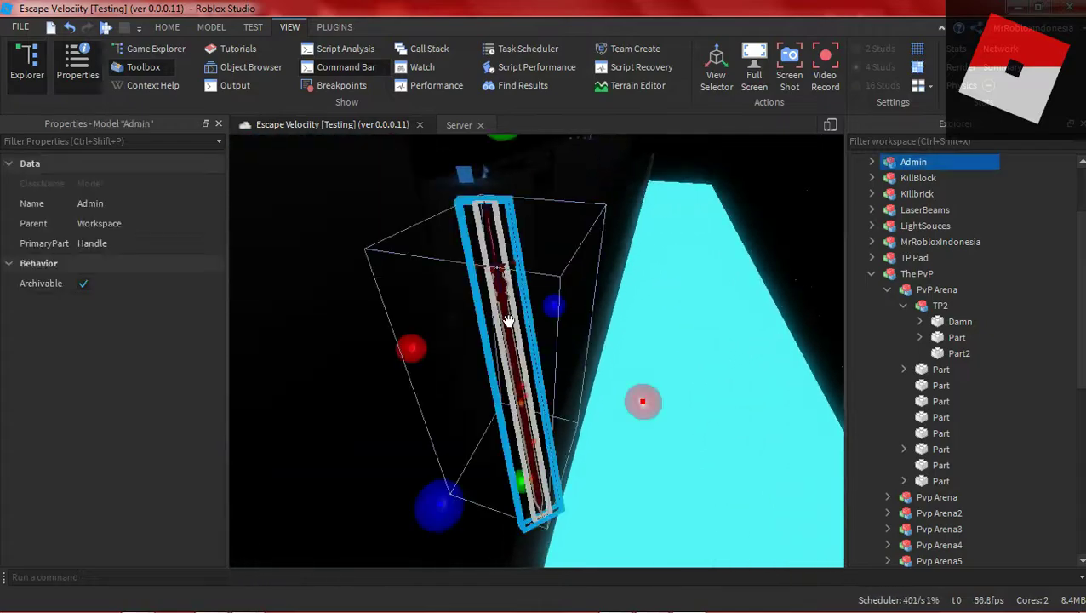
{"action": "key", "text": "ctrl+2"}
{"action": "left_click", "coordinate": [697, 298]}
{"action": "right_click_drag", "start_coordinate": [697, 299], "coordinate": [700, 298]}
{"action": "scroll", "coordinate": [700, 298], "scroll_direction": "up", "scroll_amount": 5}
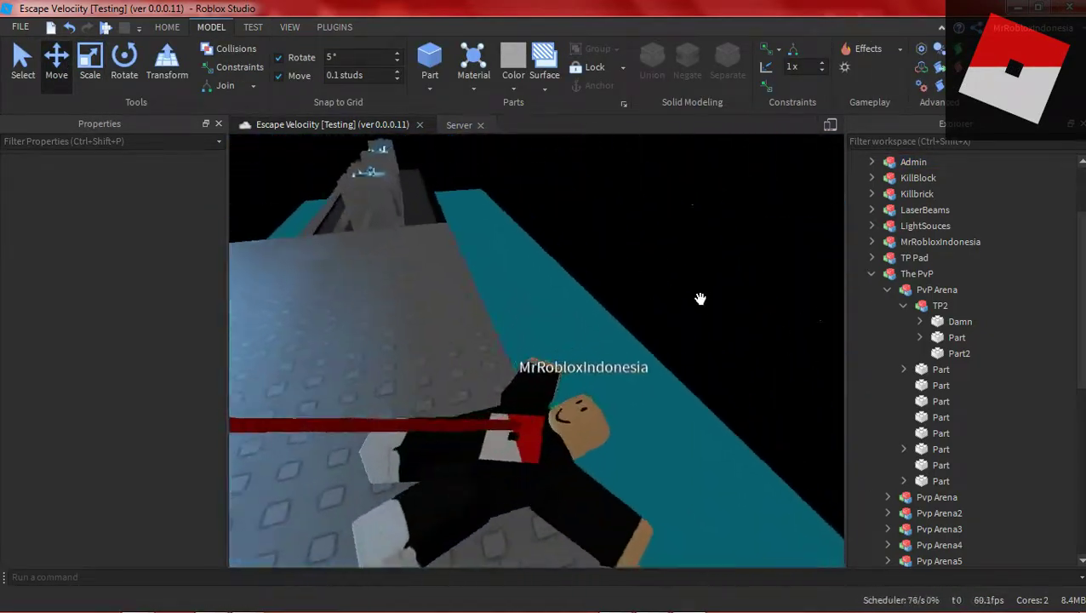
{"action": "scroll", "coordinate": [698, 299], "scroll_direction": "down", "scroll_amount": 3}
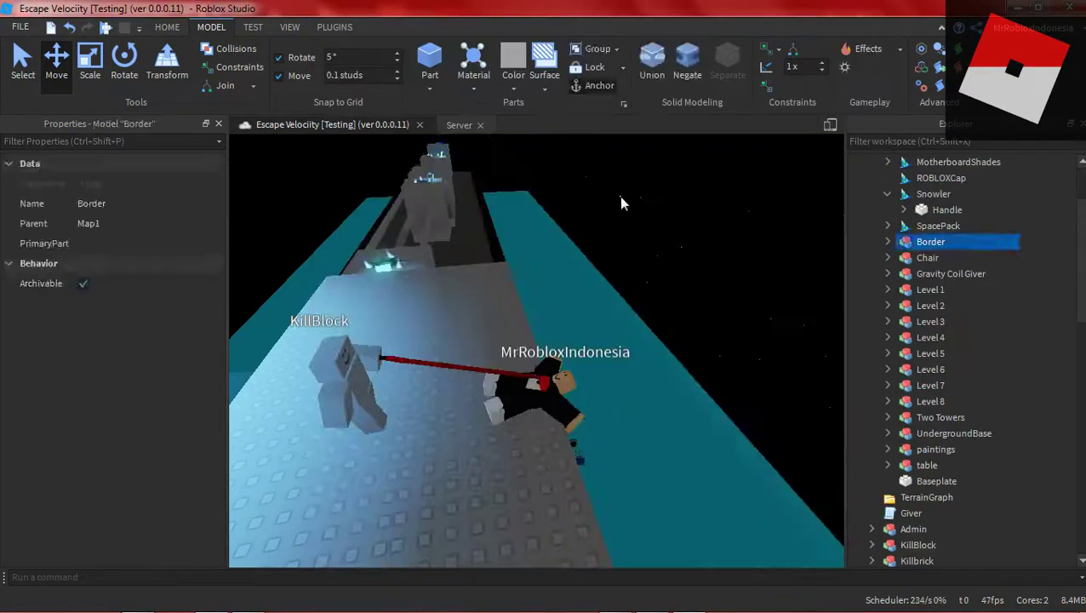
{"action": "right_click_drag", "start_coordinate": [618, 196], "coordinate": [668, 217]}
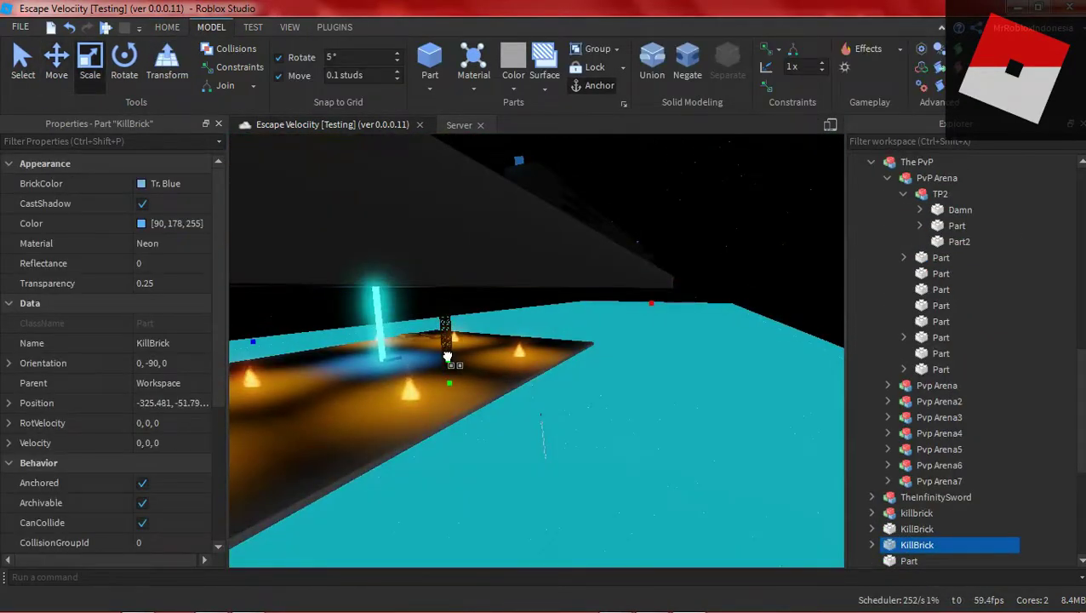
{"action": "left_click", "coordinate": [766, 247]}
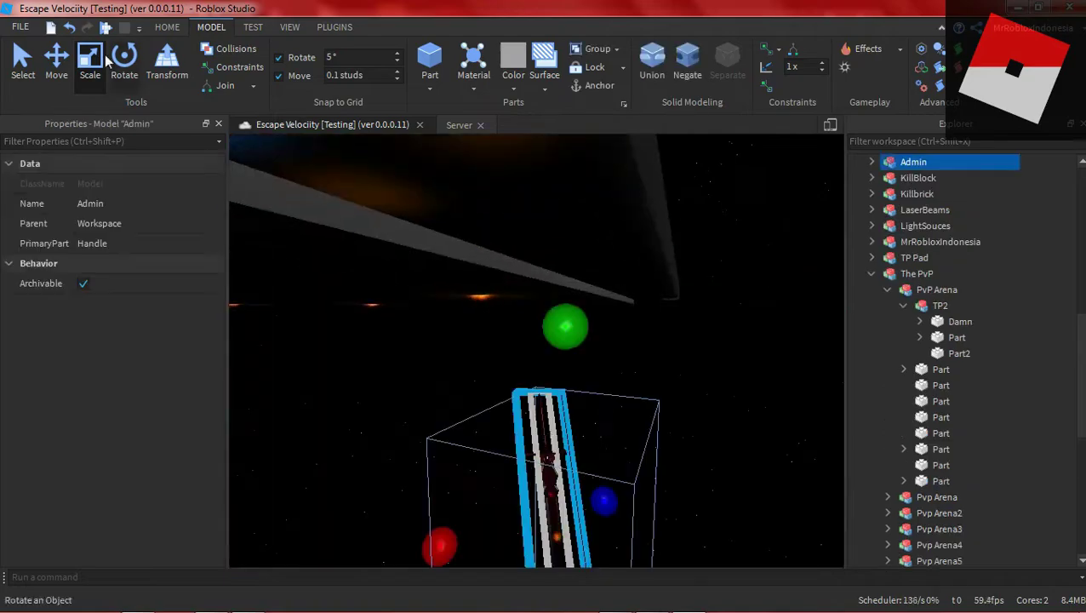
{"action": "key", "text": "ctrl+2"}
{"action": "mouse_move", "coordinate": [705, 274]}
{"action": "right_mouse_down"}
{"action": "mouse_move", "coordinate": [701, 265]}
{"action": "mouse_move", "coordinate": [692, 283]}
{"action": "right_mouse_up"}
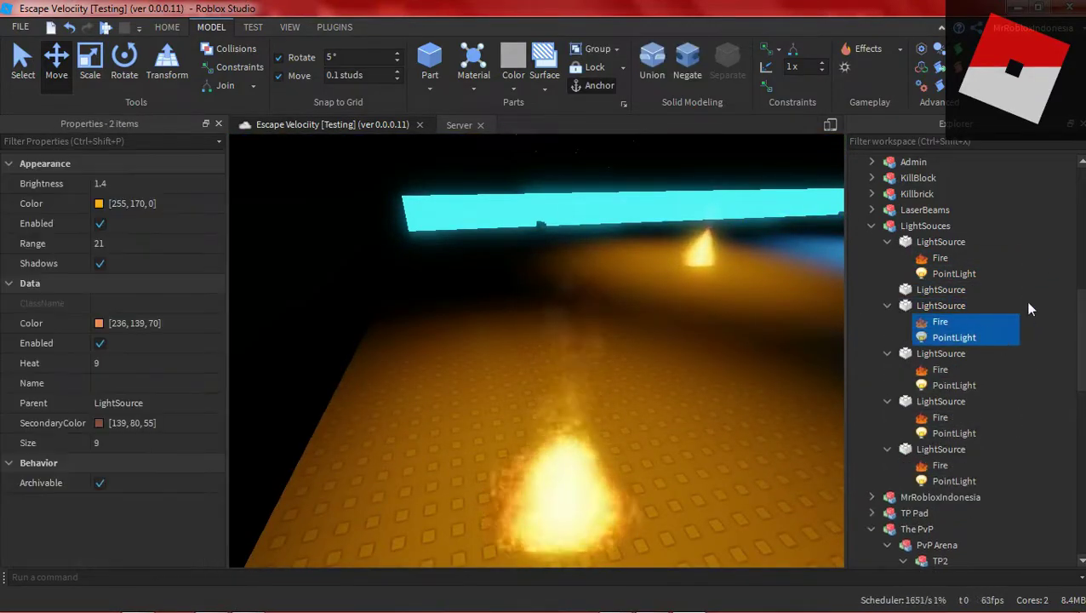
- Undo the last two changes made to the LightSource objects
{"action": "key", "text": "ctrl+z"}
{"action": "key", "text": "ctrl+z"}
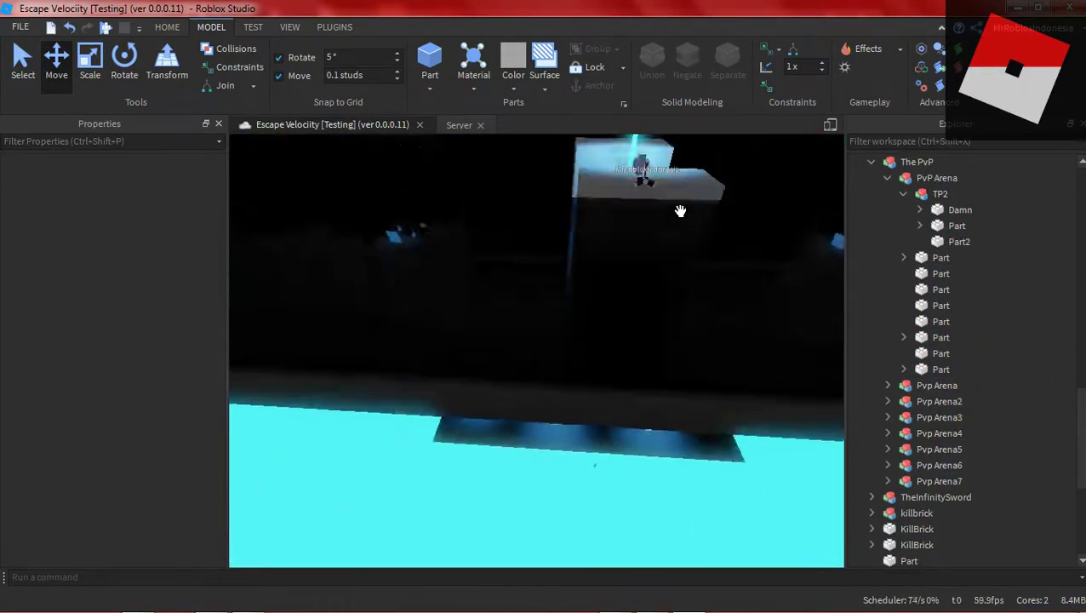
{"action": "scroll", "coordinate": [854, 464], "scroll_direction": "down", "scroll_amount": 3}
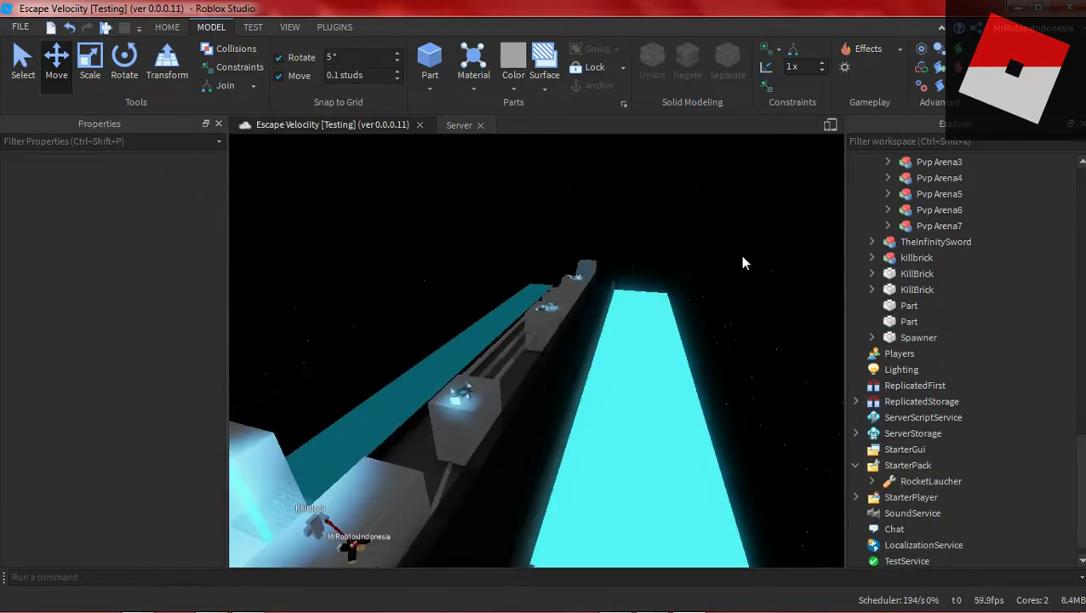
{"action": "right_click_drag", "start_coordinate": [743, 257], "coordinate": [708, 331]}
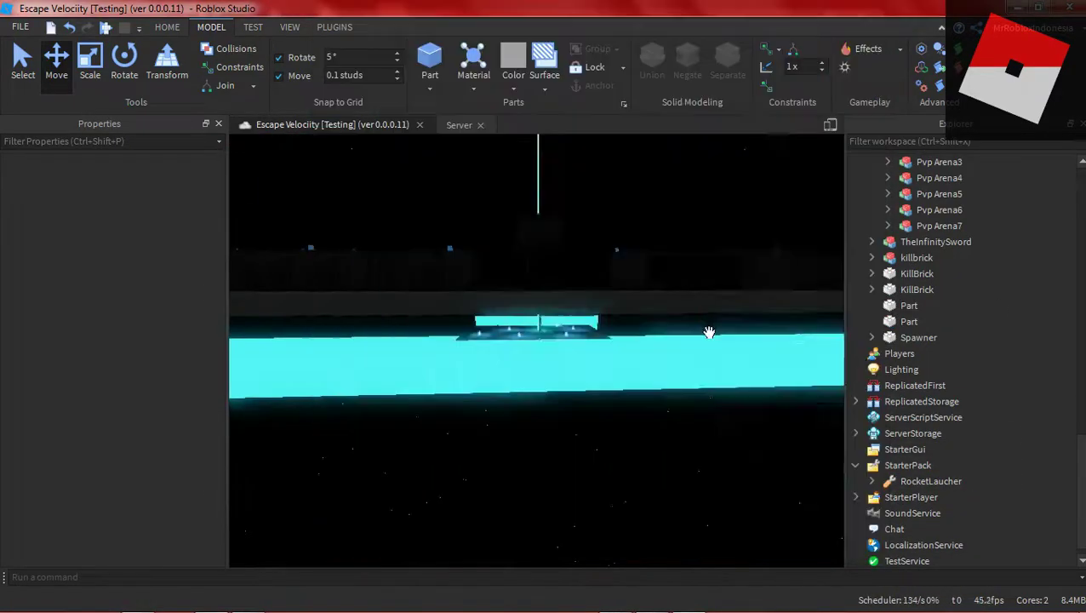
{"action": "scroll", "coordinate": [578, 306], "scroll_direction": "up", "scroll_amount": 5}
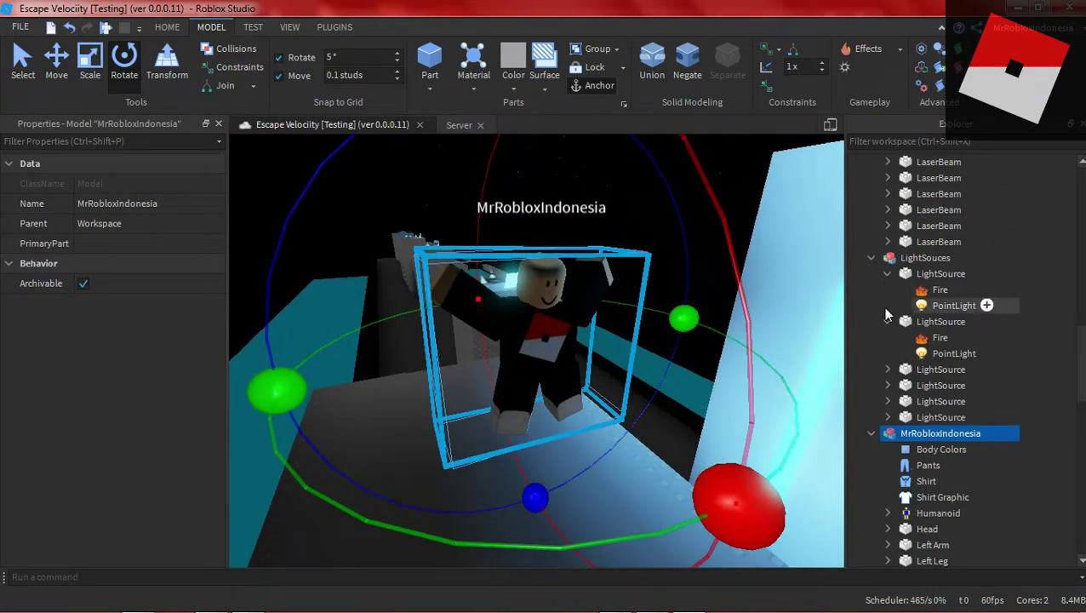
- Collapse Map1 in the hierarchy and delete the Pvp Arena4 model from The PvP
{"action": "left_click", "coordinate": [885, 308]}
{"action": "scroll", "coordinate": [882, 283], "scroll_direction": "up", "scroll_amount": 10}
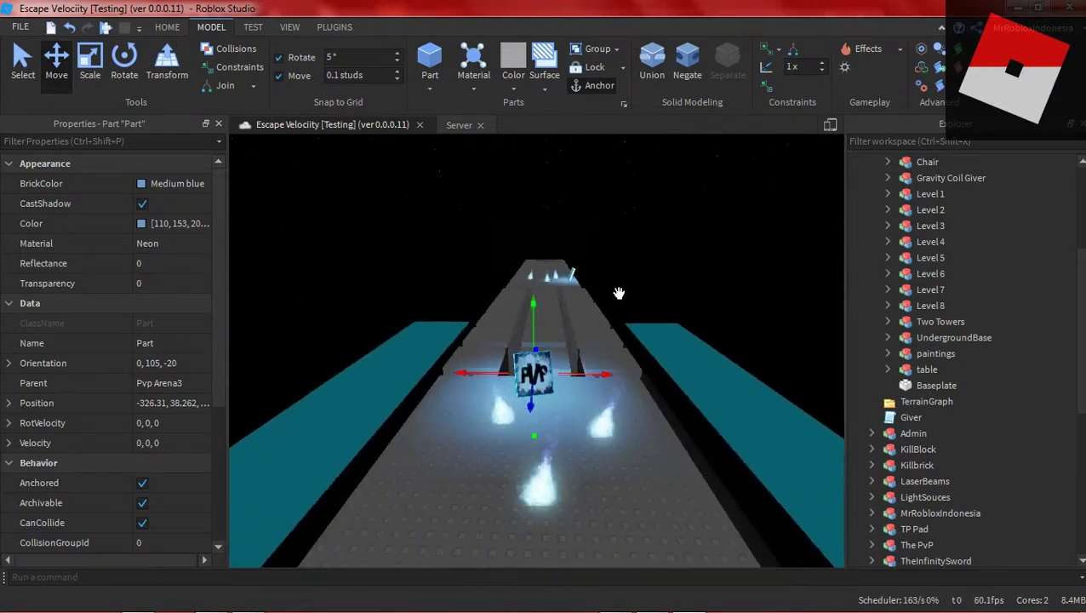
{"action": "scroll", "coordinate": [619, 293], "scroll_direction": "up", "scroll_amount": 2}
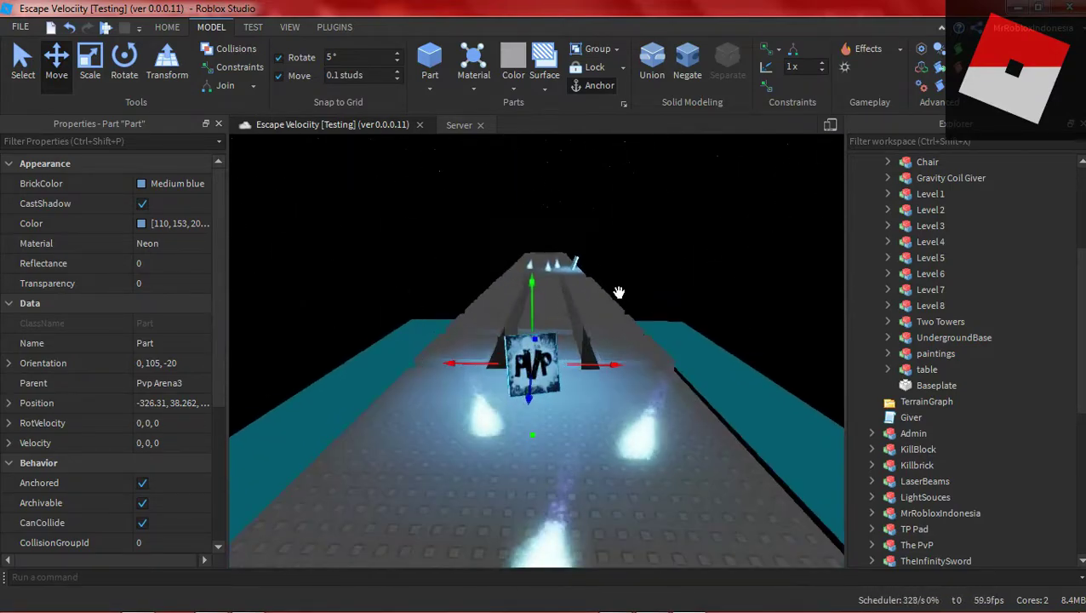
{"action": "left_click", "coordinate": [616, 291]}
{"action": "left_click", "coordinate": [872, 210]}
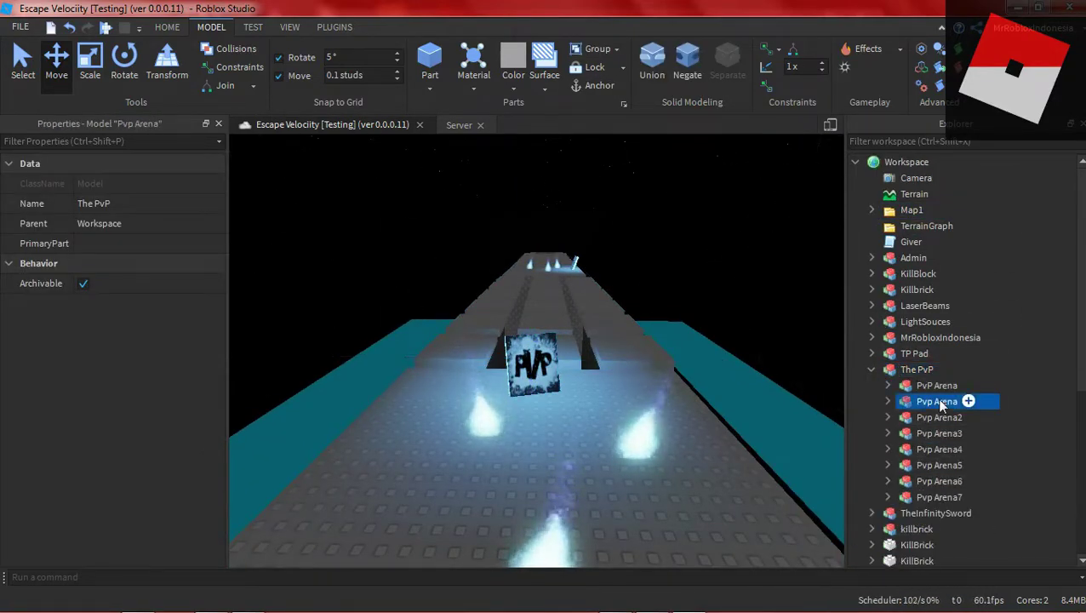
{"action": "right_click_drag", "start_coordinate": [685, 364], "coordinate": [660, 365]}
{"action": "left_click_drag", "start_coordinate": [962, 523], "coordinate": [960, 527]}
{"action": "key", "text": "Delete"}
- Check the remaining arena models against the map and delete Pvp Arena2 from The PvP
{"action": "right_click_drag", "start_coordinate": [597, 213], "coordinate": [595, 209]}
{"action": "scroll", "coordinate": [595, 208], "scroll_direction": "up", "scroll_amount": 5}
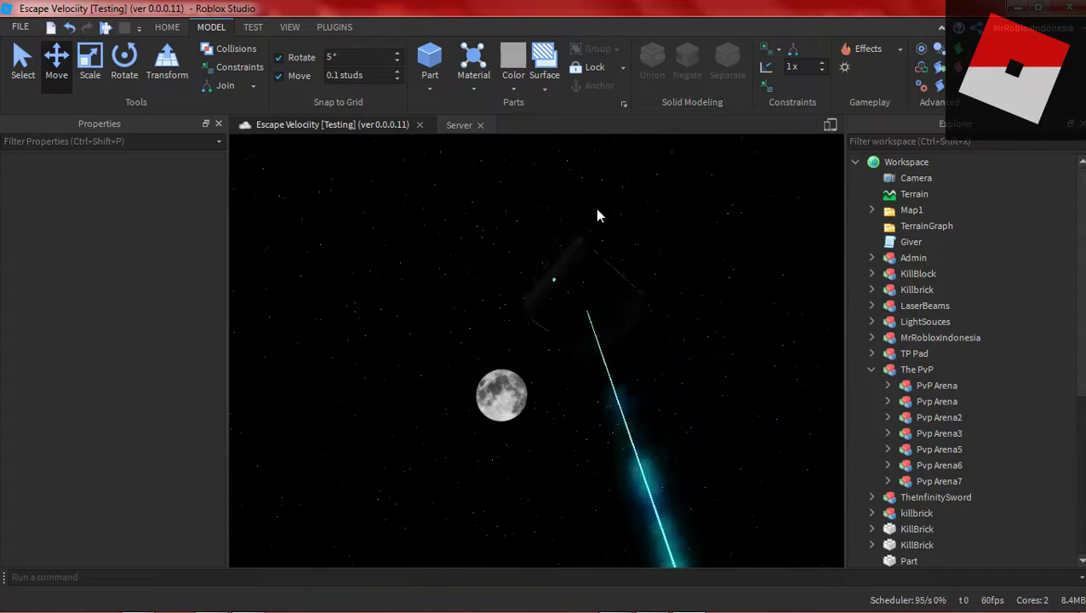
{"action": "left_click", "coordinate": [939, 417]}
{"action": "right_click_drag", "start_coordinate": [784, 382], "coordinate": [783, 380]}
{"action": "left_click", "coordinate": [939, 481]}
{"action": "right_click_drag", "start_coordinate": [751, 316], "coordinate": [748, 315]}
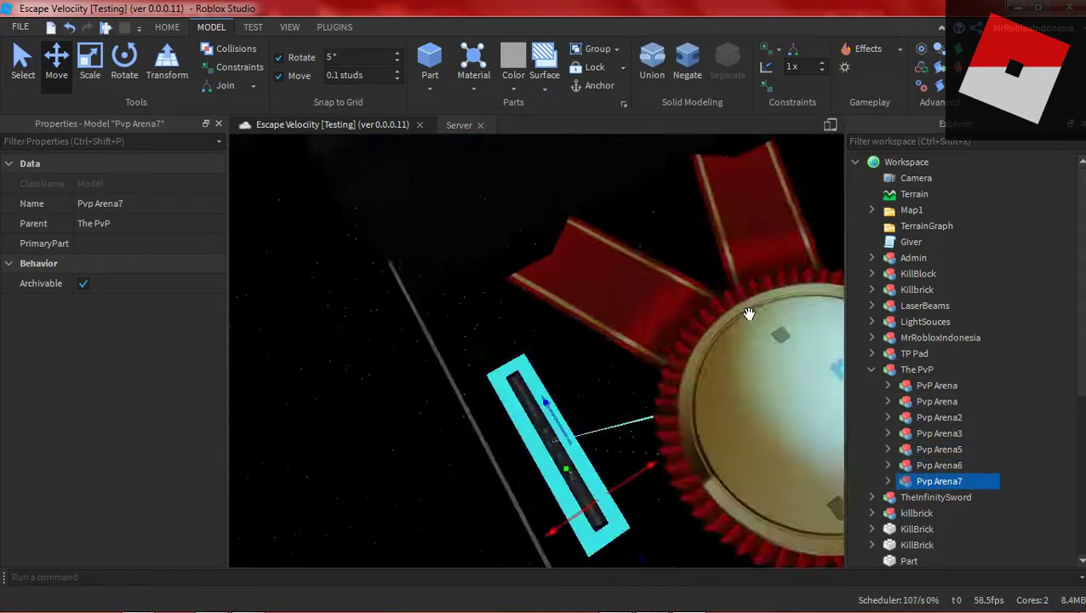
{"action": "scroll", "coordinate": [748, 315], "scroll_direction": "up", "scroll_amount": 5}
{"action": "left_click", "coordinate": [938, 417]}
{"action": "right_click_drag", "start_coordinate": [740, 359], "coordinate": [740, 361]}
{"action": "scroll", "coordinate": [740, 361], "scroll_direction": "up", "scroll_amount": 5}
{"action": "key", "text": "Delete"}
- Delete the Pvp Arena model listed directly below PvP Arena in The PvP
{"action": "mouse_move", "coordinate": [646, 403]}
{"action": "right_mouse_down"}
{"action": "mouse_move", "coordinate": [697, 426]}
{"action": "mouse_move", "coordinate": [640, 423]}
{"action": "right_mouse_up"}
{"action": "left_click", "coordinate": [871, 210]}
{"action": "scroll", "coordinate": [936, 443], "scroll_direction": "down", "scroll_amount": 10}
{"action": "left_click", "coordinate": [936, 528]}
{"action": "key", "text": "Delete"}
- Delete the Pvp Arena3 and Pvp Arena5 models from The PvP
{"action": "scroll", "coordinate": [698, 426], "scroll_direction": "up", "scroll_amount": 5}
{"action": "left_click", "coordinate": [696, 427]}
{"action": "left_click", "coordinate": [659, 432]}
{"action": "left_click", "coordinate": [935, 528]}
{"action": "key", "text": "Delete"}
{"action": "scroll", "coordinate": [634, 429], "scroll_direction": "up", "scroll_amount": 4}
{"action": "left_click", "coordinate": [644, 378]}
{"action": "left_click", "coordinate": [936, 528]}
{"action": "key", "text": "Delete"}
- Delete the Pvp Arena6 and Pvp Arena7 models, leaving only PvP Arena in The PvP
{"action": "right_click_drag", "start_coordinate": [680, 338], "coordinate": [679, 336]}
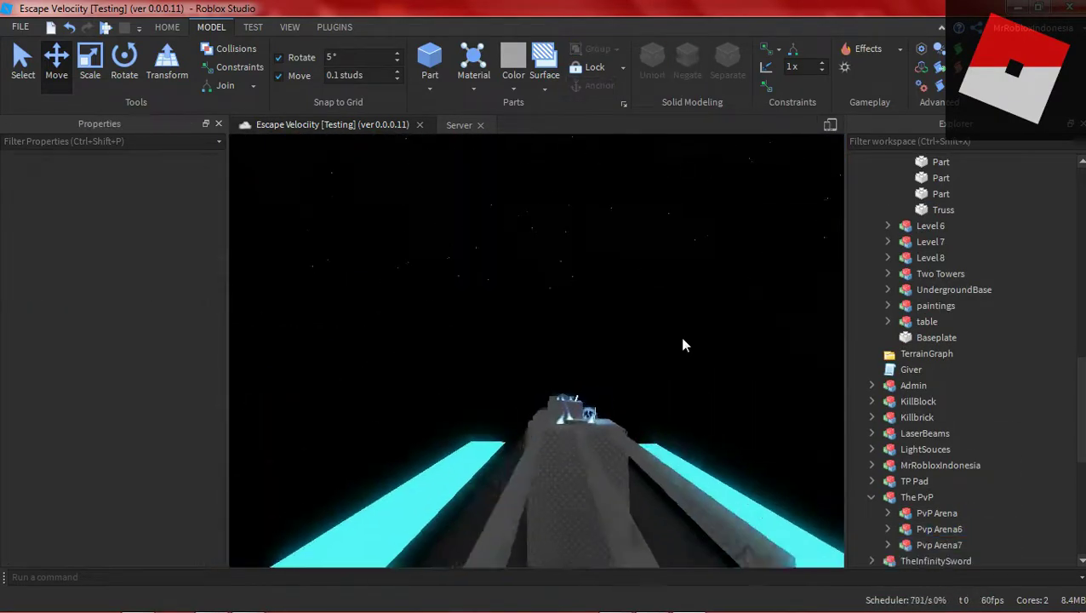
{"action": "scroll", "coordinate": [597, 485], "scroll_direction": "up", "scroll_amount": 5}
{"action": "left_click", "coordinate": [597, 491]}
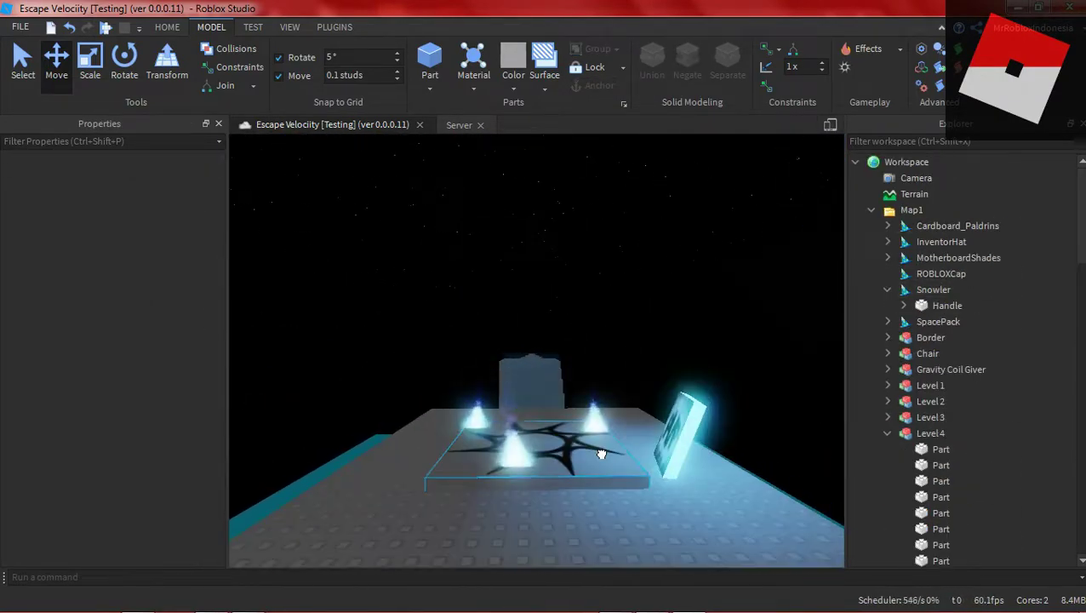
{"action": "left_click", "coordinate": [887, 226]}
{"action": "left_click", "coordinate": [691, 442]}
{"action": "left_click", "coordinate": [936, 529]}
{"action": "key", "text": "Delete"}
{"action": "scroll", "coordinate": [636, 188], "scroll_direction": "up", "scroll_amount": 5}
- Move the standing avatar model onto the cleared grey platform
{"action": "right_click_drag", "start_coordinate": [638, 192], "coordinate": [594, 205]}
{"action": "scroll", "coordinate": [594, 205], "scroll_direction": "up", "scroll_amount": 5}
{"action": "left_click", "coordinate": [629, 336]}
{"action": "right_click_drag", "start_coordinate": [727, 400], "coordinate": [724, 399]}
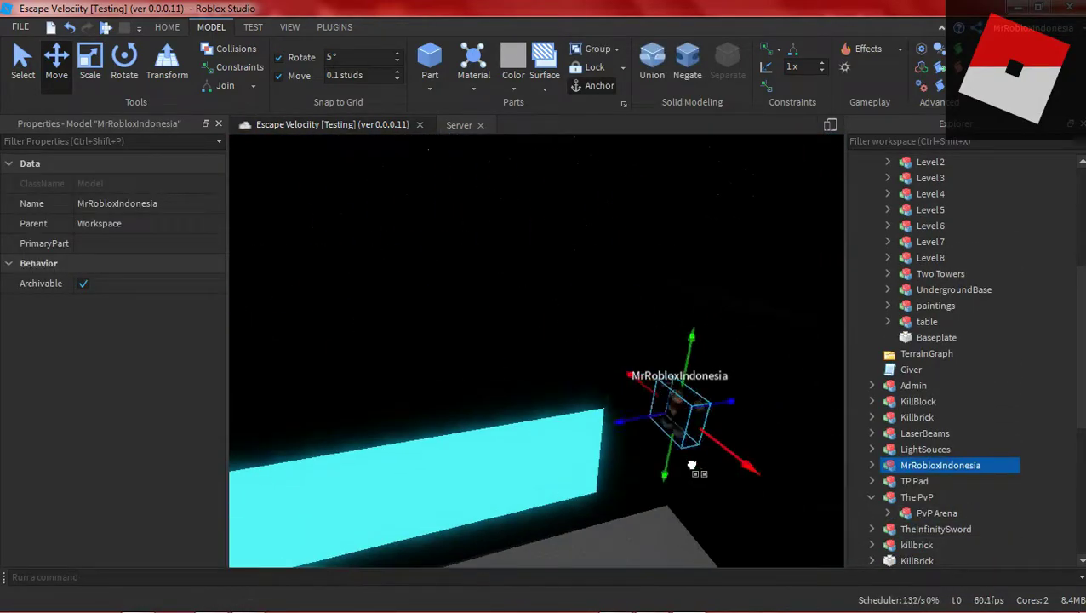
{"action": "left_click_drag", "start_coordinate": [612, 395], "coordinate": [611, 459]}
{"action": "right_click_drag", "start_coordinate": [514, 252], "coordinate": [511, 250]}
{"action": "right_click_drag", "start_coordinate": [572, 298], "coordinate": [574, 300]}
{"action": "scroll", "coordinate": [575, 301], "scroll_direction": "up", "scroll_amount": 4}
- Rotate the avatar's head to change the direction it faces
{"action": "left_click", "coordinate": [512, 274], "text": "alt"}
{"action": "left_click", "coordinate": [124, 64]}
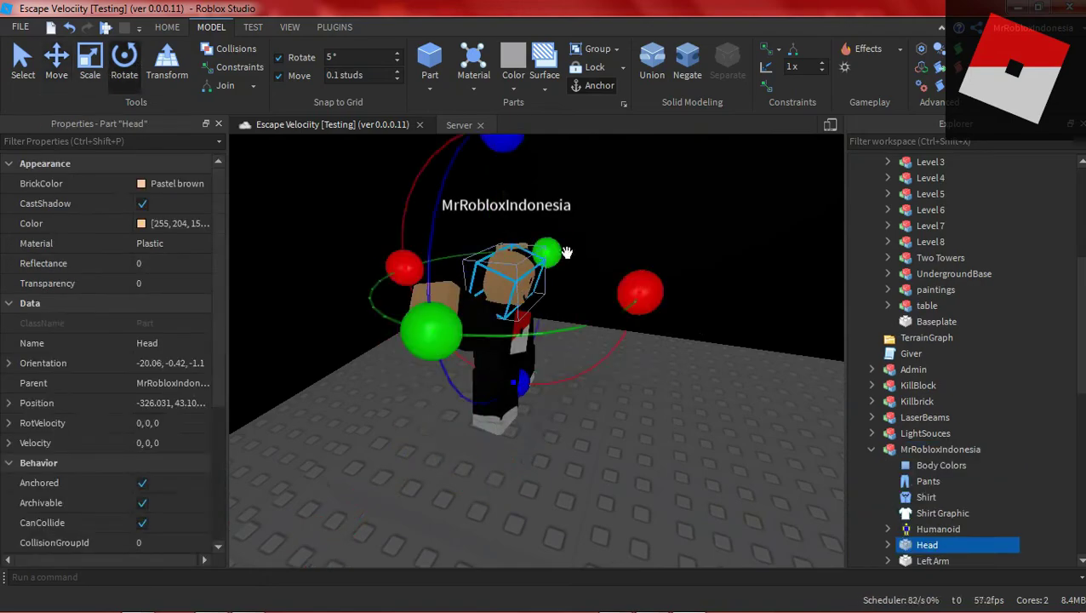
{"action": "left_click_drag", "start_coordinate": [523, 183], "coordinate": [578, 200]}
{"action": "right_click_drag", "start_coordinate": [561, 357], "coordinate": [564, 359]}
{"action": "left_click_drag", "start_coordinate": [646, 375], "coordinate": [625, 353]}
- Lower the avatar's right arm beside the torso and rotate it to an orientation of -6.13, -2.69, 5.4
{"action": "left_click", "coordinate": [56, 64]}
{"action": "right_click_drag", "start_coordinate": [621, 305], "coordinate": [624, 306]}
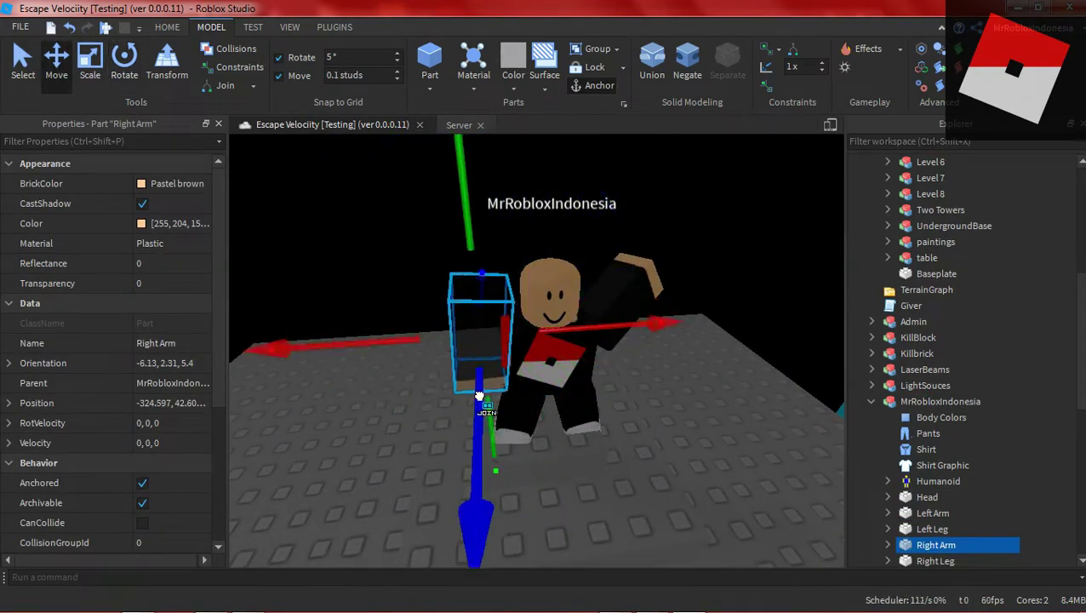
{"action": "right_click_drag", "start_coordinate": [422, 410], "coordinate": [423, 410]}
{"action": "left_click_drag", "start_coordinate": [511, 217], "coordinate": [499, 298]}
{"action": "right_click_drag", "start_coordinate": [500, 298], "coordinate": [502, 300]}
{"action": "left_click", "coordinate": [124, 75]}
{"action": "scroll", "coordinate": [527, 366], "scroll_direction": "down", "scroll_amount": 2}
{"action": "left_click_drag", "start_coordinate": [587, 365], "coordinate": [574, 373]}
{"action": "left_click", "coordinate": [64, 73]}
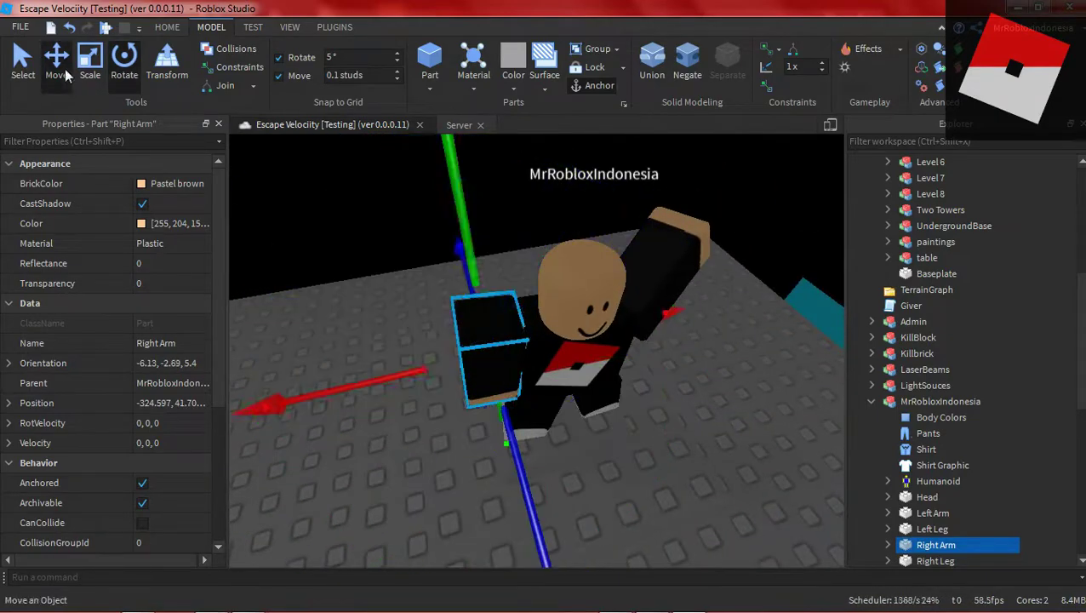
{"action": "right_click_drag", "start_coordinate": [516, 437], "coordinate": [517, 435]}
- Rotate and position the avatar's left and right legs into a crossed, seated pose
{"action": "left_click", "coordinate": [598, 323]}
{"action": "left_click", "coordinate": [619, 272]}
{"action": "right_click_drag", "start_coordinate": [623, 292], "coordinate": [666, 369]}
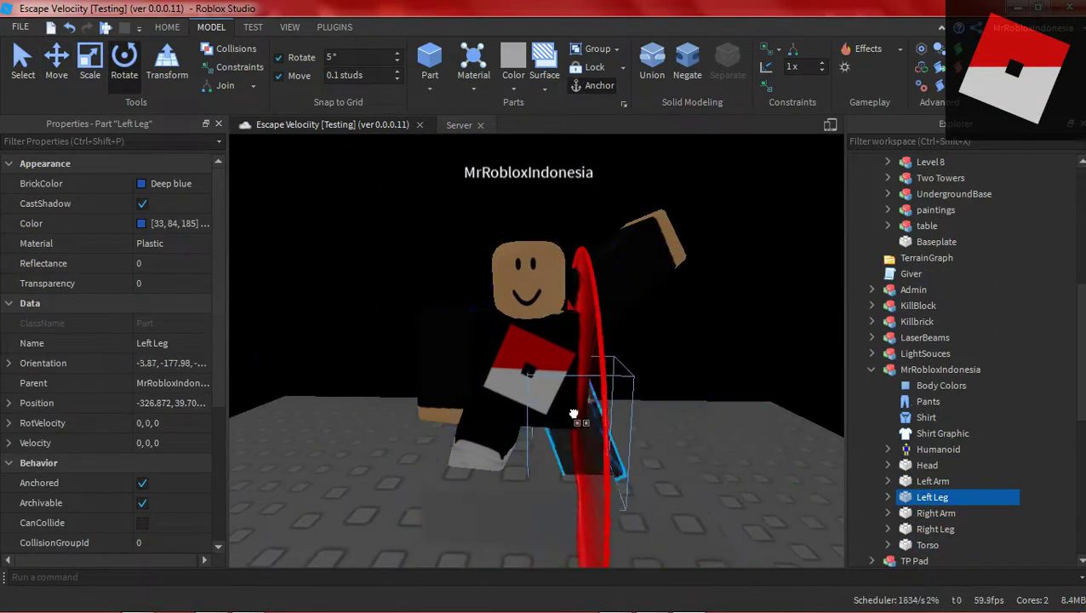
{"action": "left_click_drag", "start_coordinate": [573, 414], "coordinate": [336, 232]}
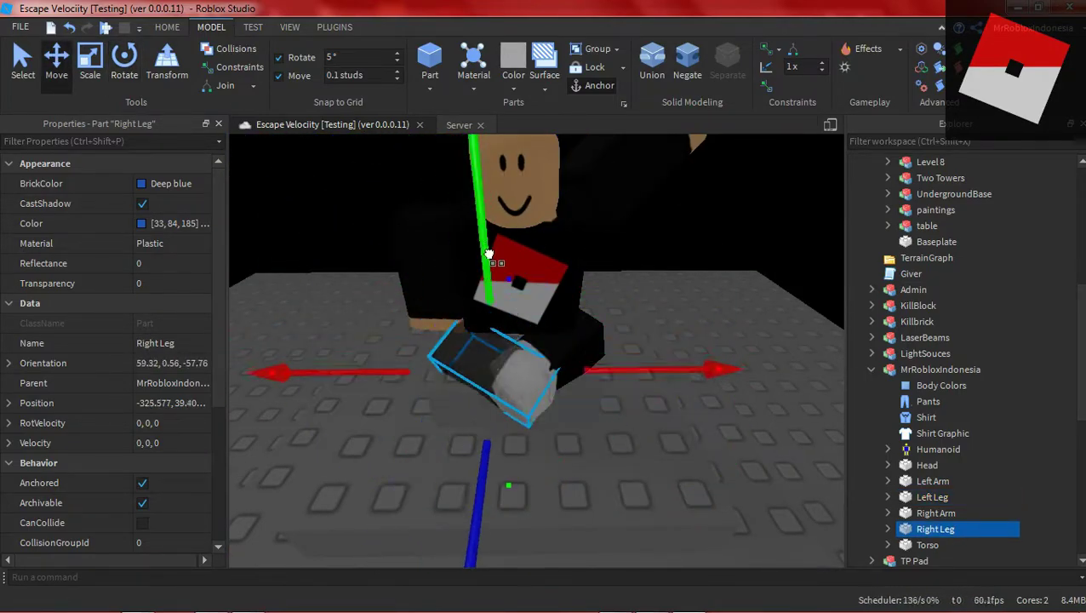
- Tilt the avatar's torso to an orientation of 5.16, -1.48, 1.99 and lower it slightly toward the legs
{"action": "left_click", "coordinate": [479, 295]}
{"action": "right_click_drag", "start_coordinate": [479, 294], "coordinate": [587, 361]}
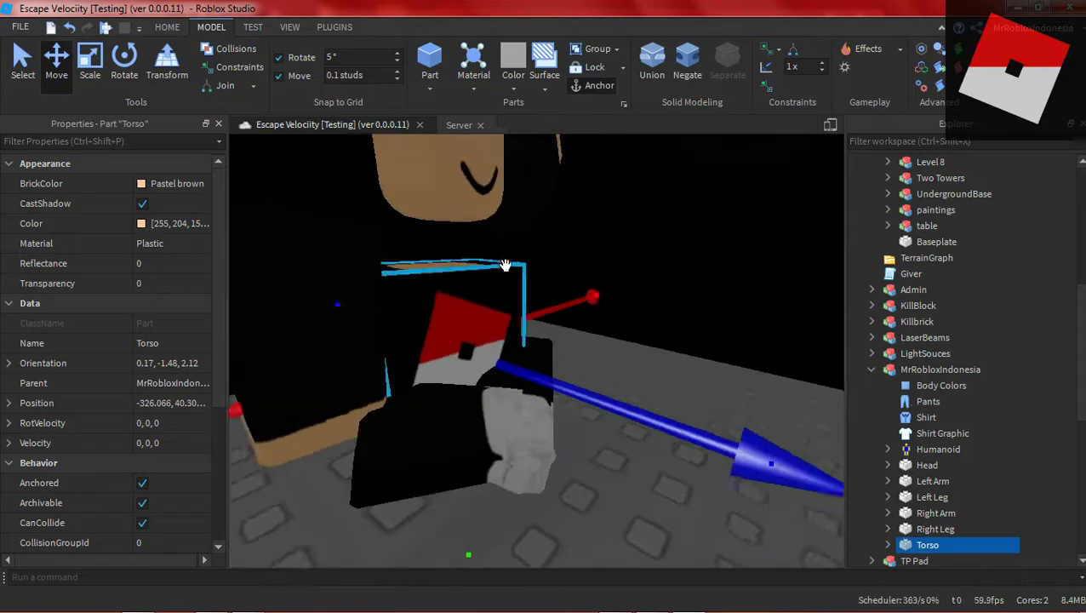
{"action": "right_click_drag", "start_coordinate": [273, 137], "coordinate": [557, 319]}
{"action": "left_click_drag", "start_coordinate": [560, 320], "coordinate": [519, 358]}
{"action": "right_click_drag", "start_coordinate": [519, 358], "coordinate": [722, 390]}
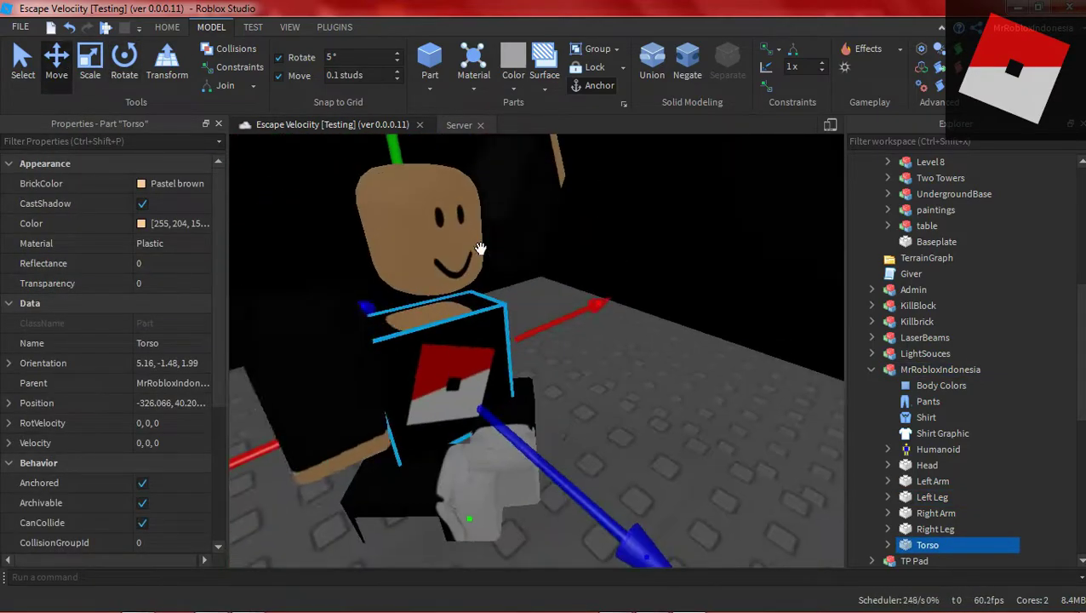
- Undo the last torso change, rotate the avatar's right arm, and position its left arm beside the torso
{"action": "key", "text": "ctrl+z"}
{"action": "right_click_drag", "start_coordinate": [368, 212], "coordinate": [350, 283]}
{"action": "right_click_drag", "start_coordinate": [569, 376], "coordinate": [552, 376]}
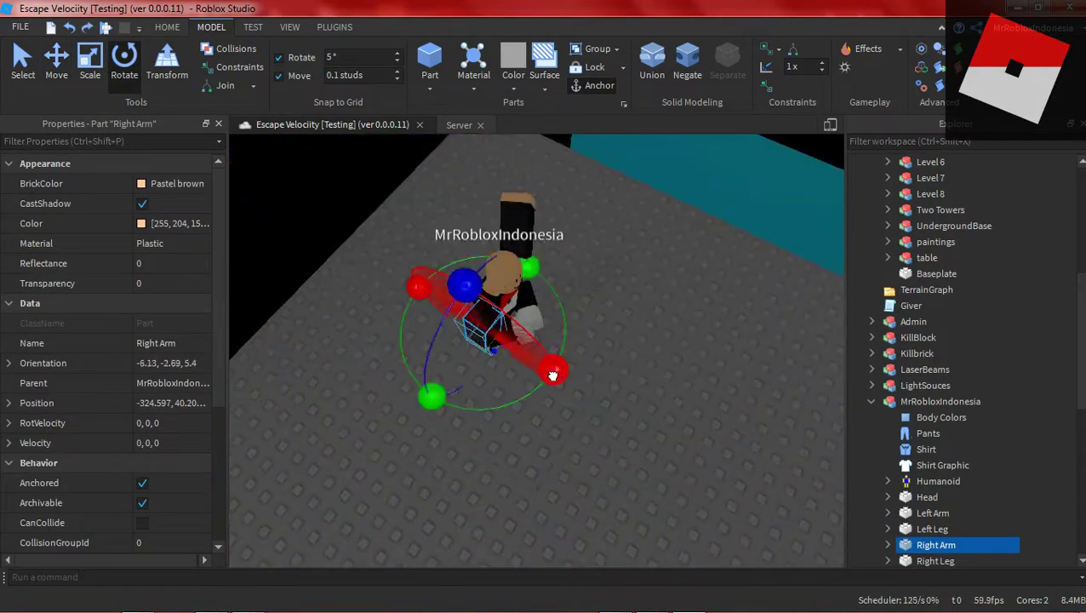
{"action": "left_click_drag", "start_coordinate": [552, 375], "coordinate": [540, 343]}
{"action": "right_click_drag", "start_coordinate": [540, 344], "coordinate": [562, 280]}
{"action": "left_click", "coordinate": [561, 281]}
{"action": "key", "text": "ctrl+2"}
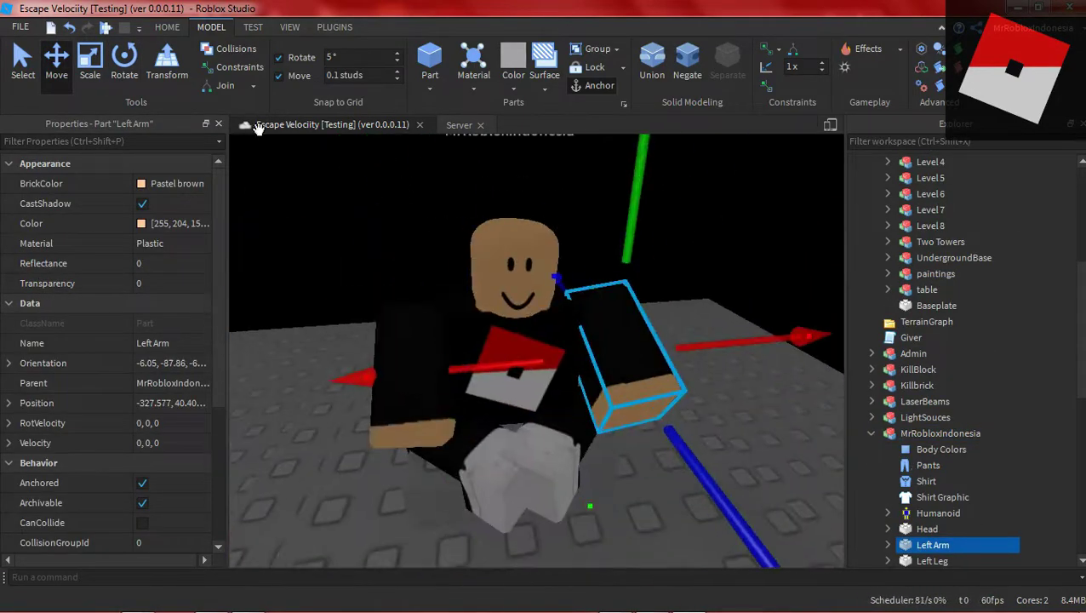
- Delete an obstacle piece beside the translucent blue KillBrick in front of the towers
{"action": "right_click_drag", "start_coordinate": [443, 358], "coordinate": [625, 211]}
{"action": "left_click", "coordinate": [626, 209]}
{"action": "left_click", "coordinate": [463, 382]}
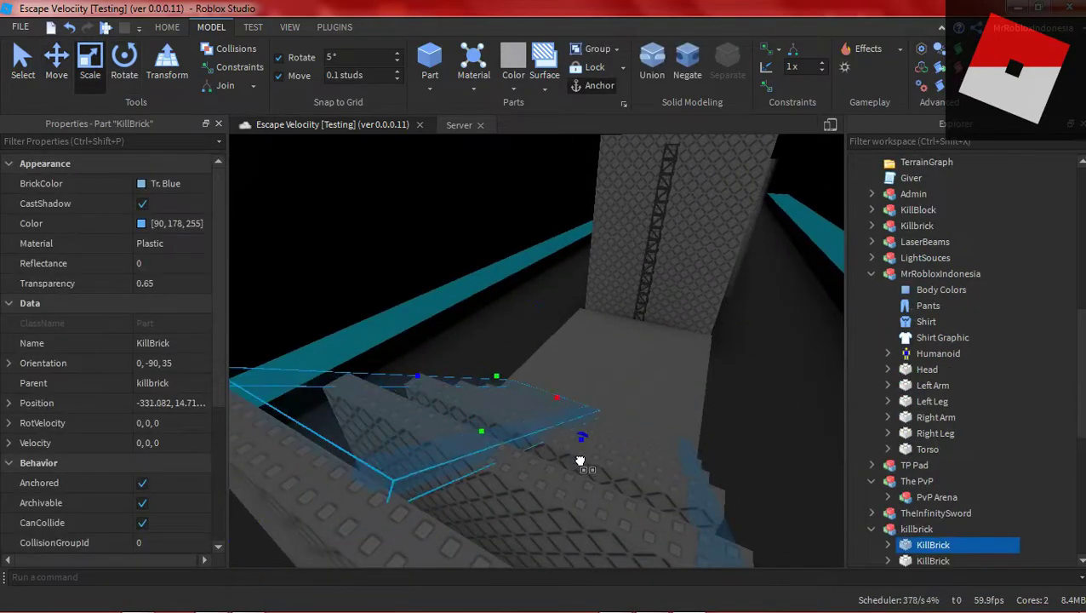
{"action": "left_click", "coordinate": [646, 473]}
{"action": "key", "text": "Delete"}
- Inspect the walls and floor of the Two Towers model from close up
{"action": "right_click_drag", "start_coordinate": [678, 274], "coordinate": [678, 274]}
{"action": "key", "text": "w"}
{"action": "right_click_drag", "start_coordinate": [623, 160], "coordinate": [640, 235]}
{"action": "left_click", "coordinate": [436, 293]}
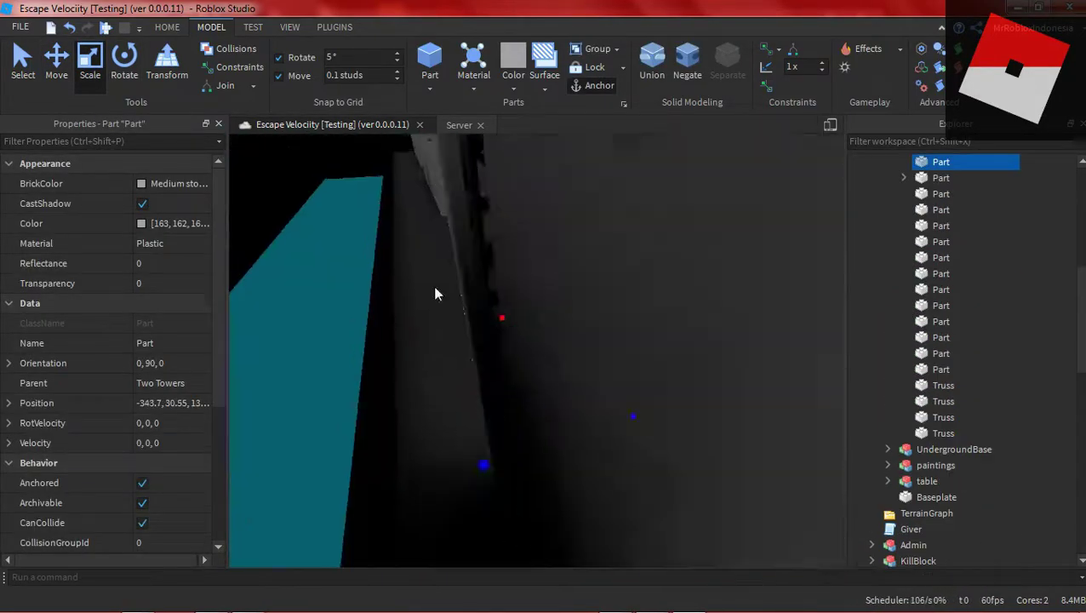
{"action": "left_click", "coordinate": [436, 293]}
{"action": "right_click_drag", "start_coordinate": [514, 249], "coordinate": [578, 294]}
{"action": "key", "text": "w"}
{"action": "left_click", "coordinate": [579, 294]}
- Move the TP2 model out of PvP Arena into the TP Pad model
{"action": "key", "text": "ctrl+2"}
{"action": "right_click_drag", "start_coordinate": [799, 354], "coordinate": [776, 354]}
{"action": "left_click", "coordinate": [887, 385]}
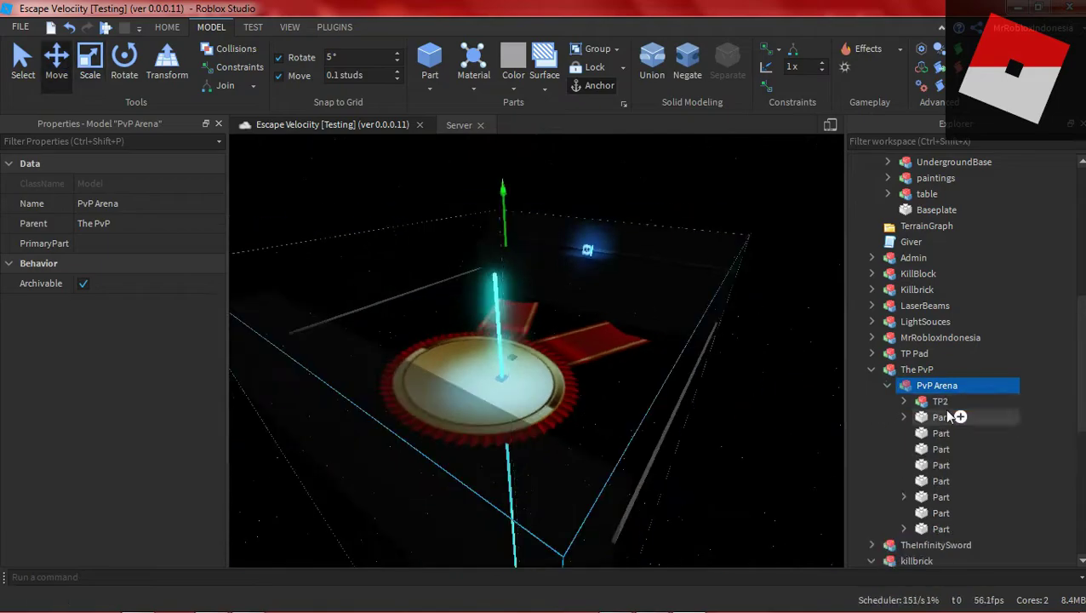
{"action": "scroll", "coordinate": [558, 263], "scroll_direction": "up", "scroll_amount": 3}
{"action": "left_click", "coordinate": [927, 401]}
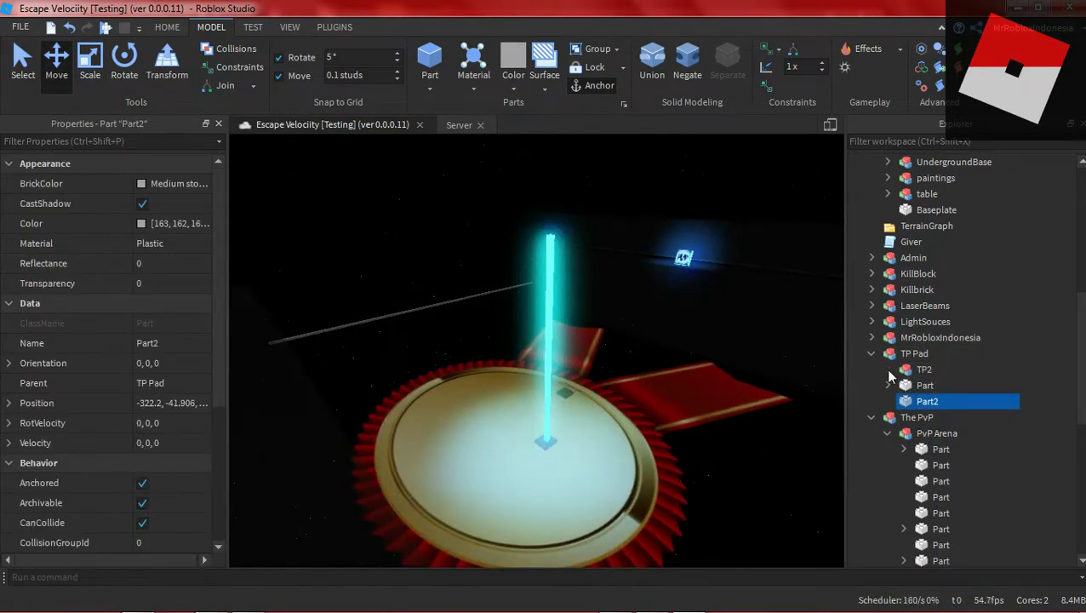
{"action": "left_click", "coordinate": [927, 400]}
- Stretch the neon Damn beam in TP2 down to the ground between the two towers
{"action": "right_click_drag", "start_coordinate": [743, 341], "coordinate": [745, 343]}
{"action": "left_click", "coordinate": [942, 337]}
{"action": "left_click", "coordinate": [93, 70]}
{"action": "right_click_drag", "start_coordinate": [466, 199], "coordinate": [466, 205]}
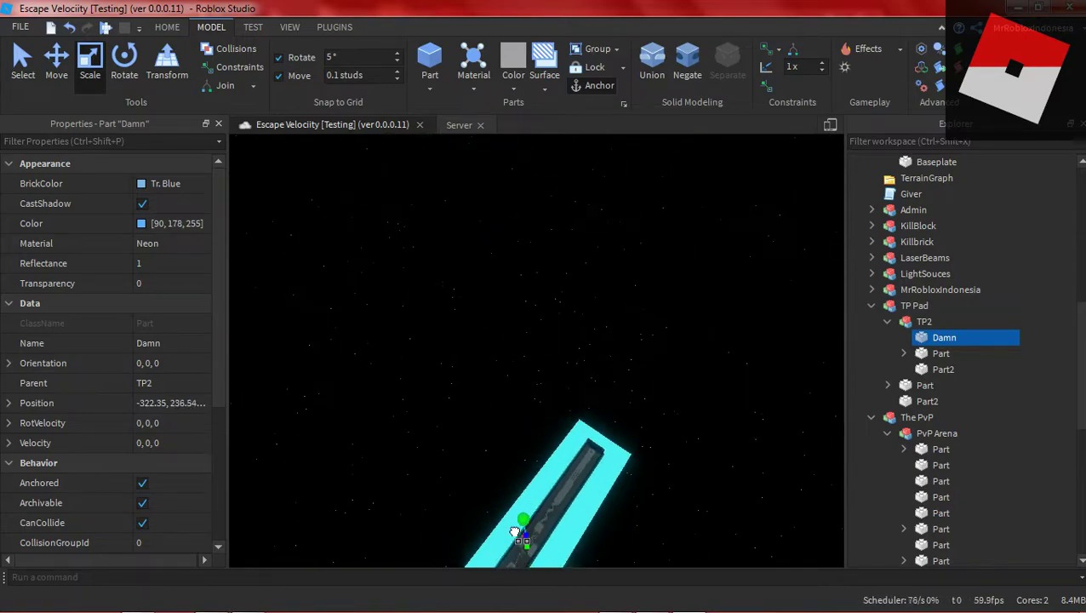
{"action": "right_click_drag", "start_coordinate": [515, 531], "coordinate": [536, 477]}
{"action": "left_click", "coordinate": [514, 533]}
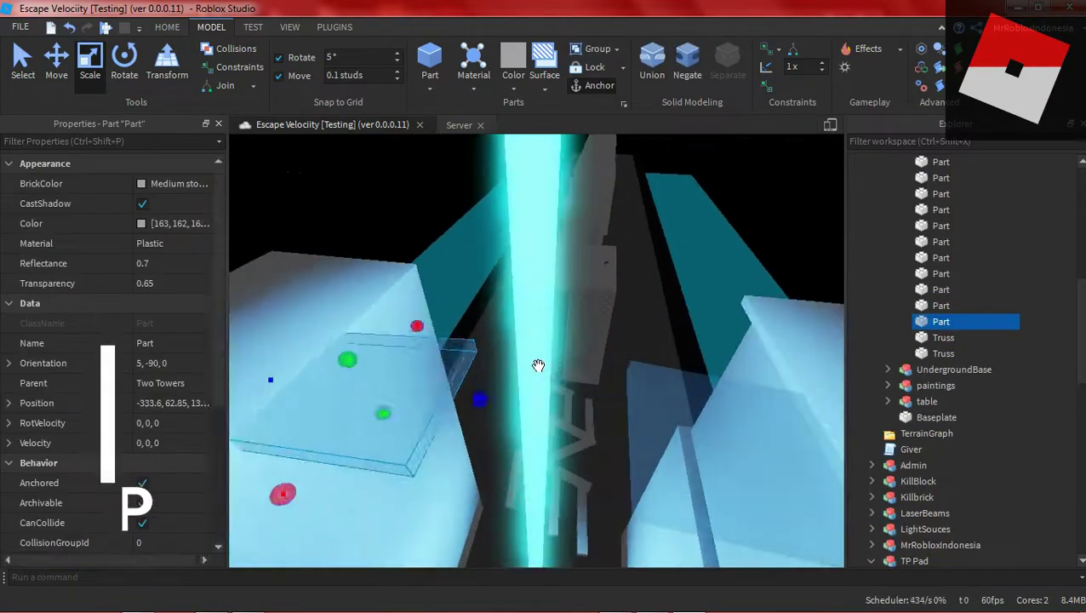
- Rotate the translucent platform between the towers level and scale it across the gap
{"action": "key", "text": "ctrl+4"}
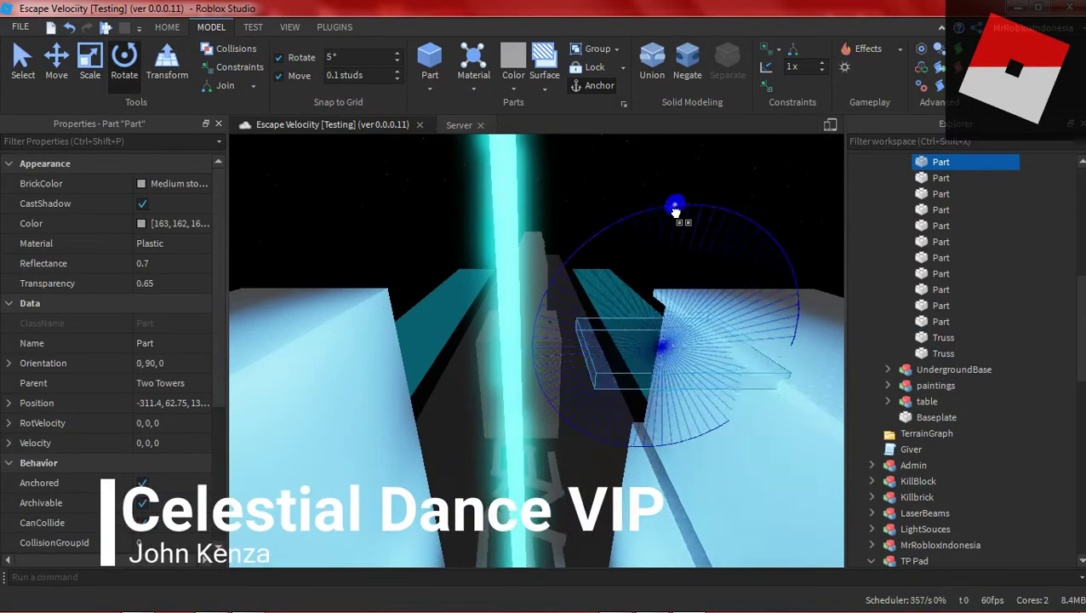
{"action": "key", "text": "ctrl+3"}
{"action": "left_click_drag", "start_coordinate": [561, 349], "coordinate": [349, 364]}
{"action": "left_click", "coordinate": [699, 202]}
{"action": "right_click_drag", "start_coordinate": [700, 202], "coordinate": [611, 277]}
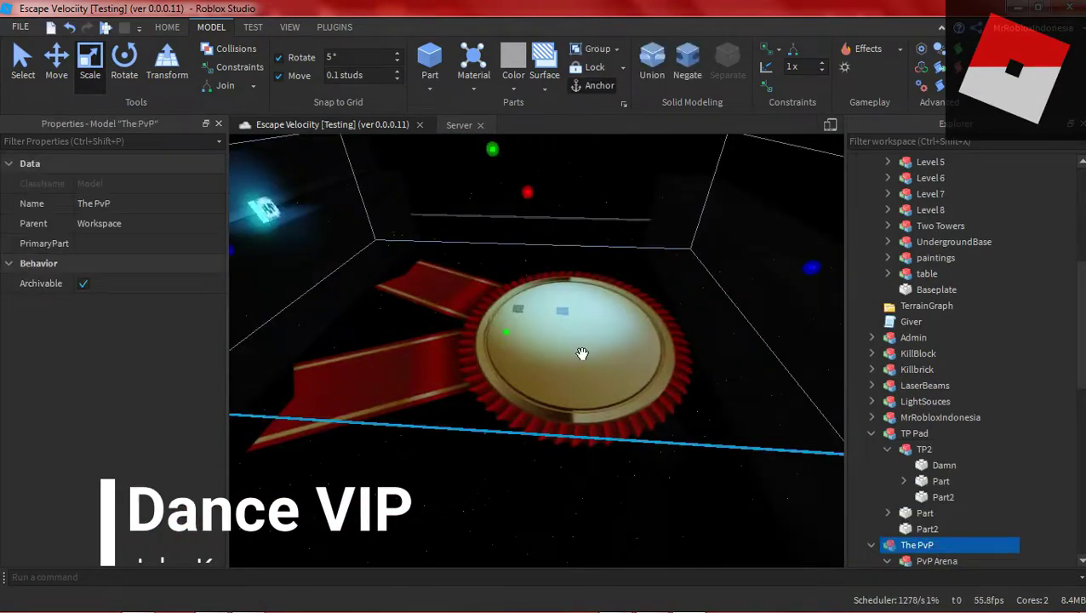
- Remove Part and Part2 from the TP2 model, keeping only the Damn beam
{"action": "left_click", "coordinate": [926, 448]}
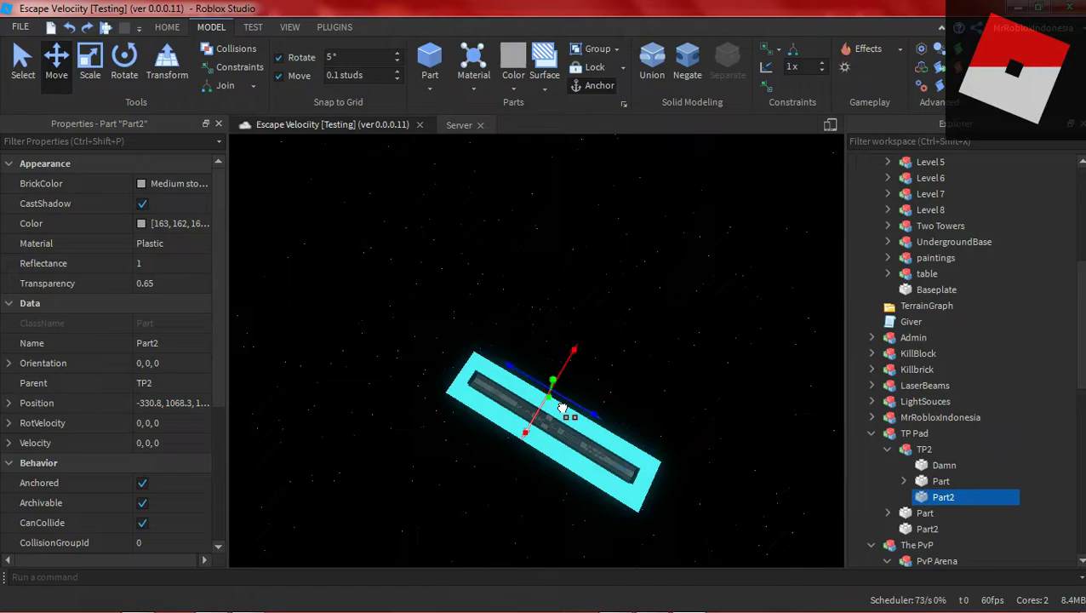
{"action": "scroll", "coordinate": [540, 256], "scroll_direction": "up", "scroll_amount": 8}
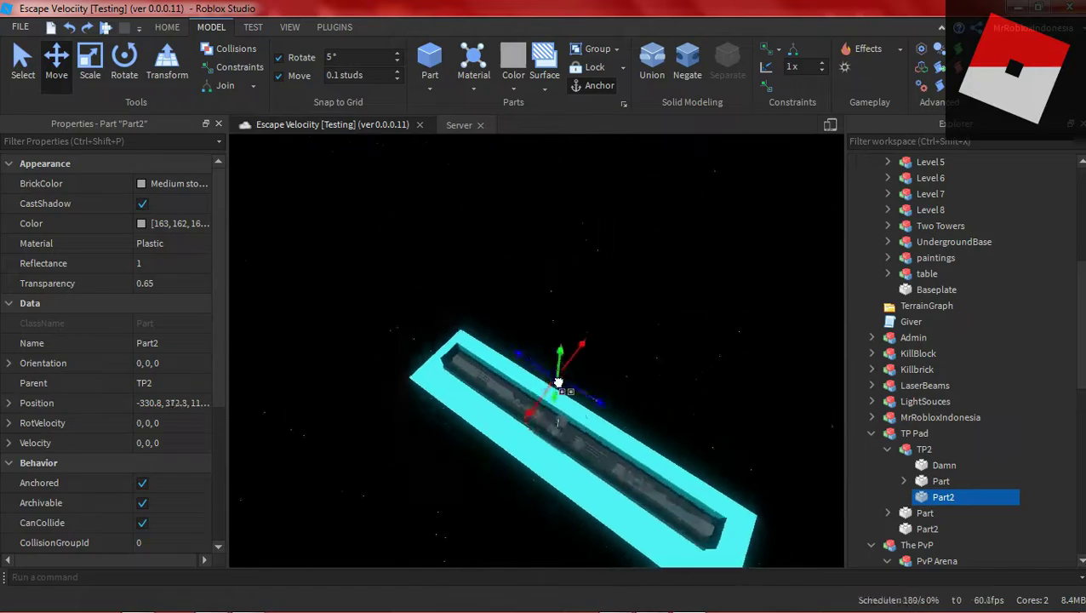
{"action": "key", "text": "ctrl+x"}
- Lower the TP Pad's Part from high above the map to a height of 86.394
{"action": "left_click", "coordinate": [919, 513]}
{"action": "key", "text": "f"}
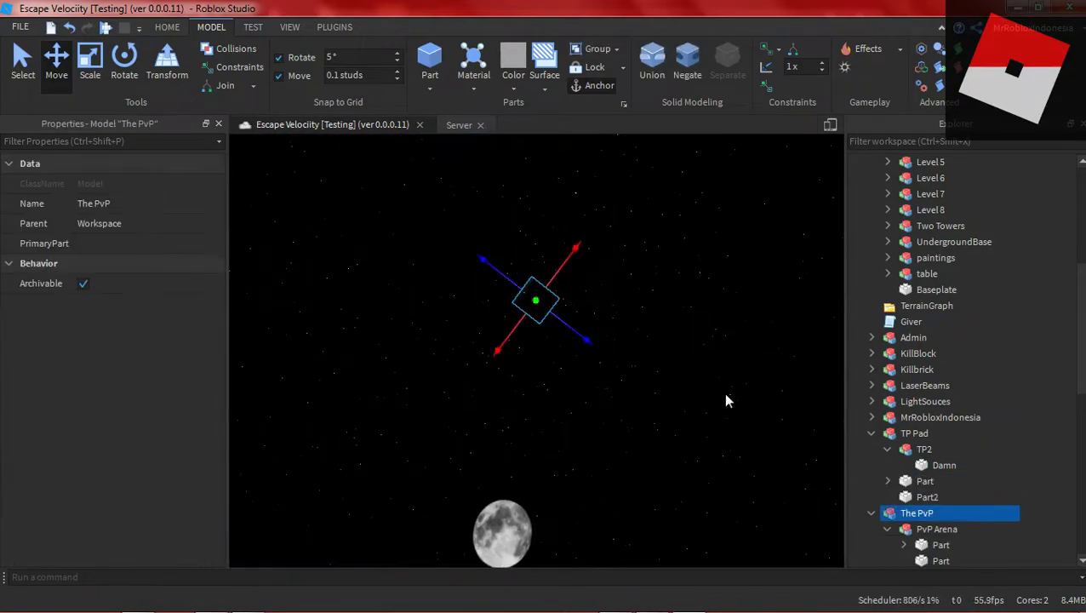
{"action": "left_click", "coordinate": [915, 513]}
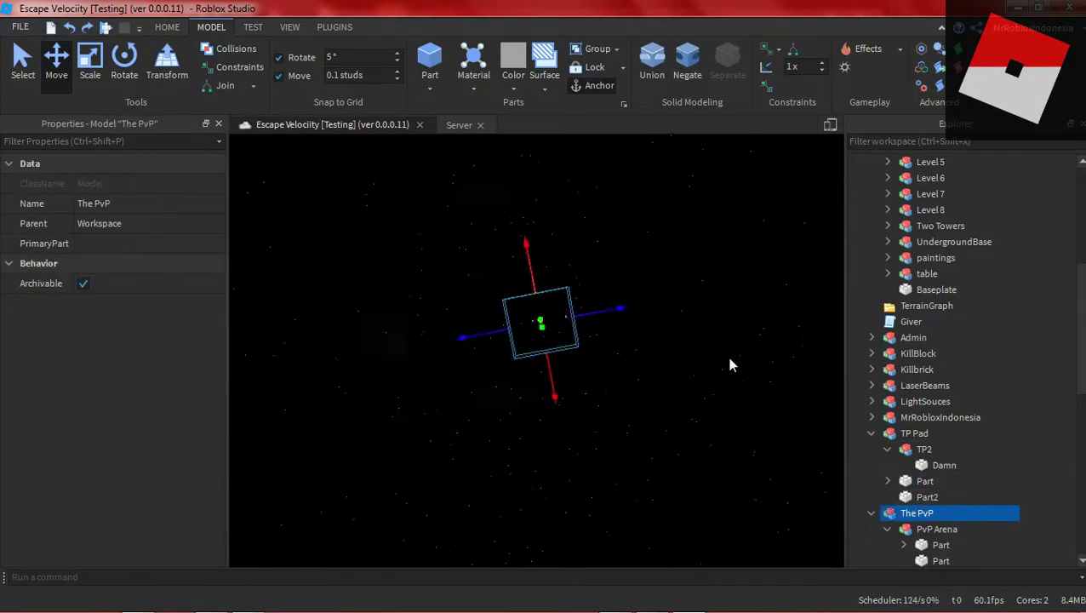
{"action": "scroll", "coordinate": [725, 354], "scroll_direction": "up", "scroll_amount": 5}
{"action": "left_click", "coordinate": [728, 309], "text": "ctrl"}
{"action": "right_click_drag", "start_coordinate": [729, 309], "coordinate": [728, 365]}
{"action": "left_click", "coordinate": [921, 227]}
{"action": "key", "text": "f"}
{"action": "scroll", "coordinate": [652, 485], "scroll_direction": "down", "scroll_amount": 3}
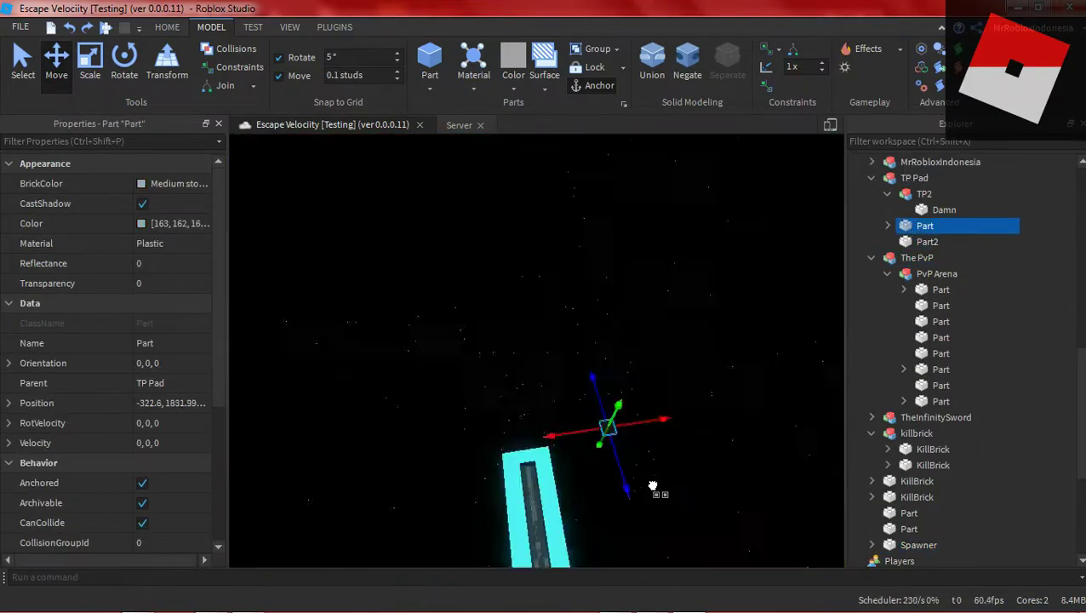
{"action": "right_click_drag", "start_coordinate": [652, 485], "coordinate": [654, 479]}
{"action": "left_click_drag", "start_coordinate": [581, 398], "coordinate": [578, 320]}
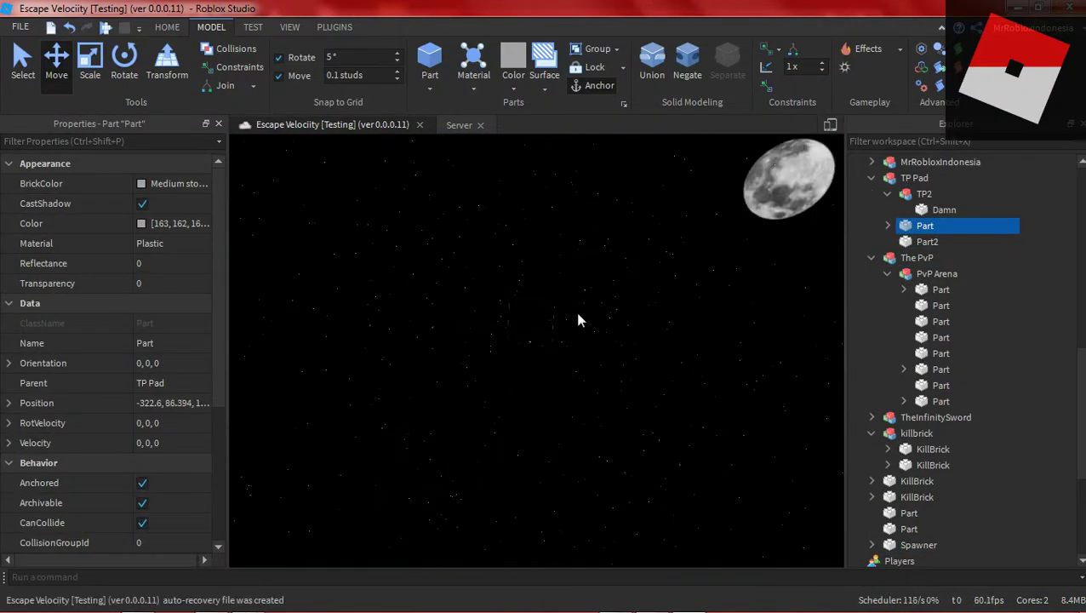
- Lower the PvP Arena together with the Spawner to just above the neon rails, at a height of about 148.2
{"action": "right_click_drag", "start_coordinate": [597, 328], "coordinate": [439, 300]}
{"action": "left_click", "coordinate": [439, 299]}
{"action": "left_click", "coordinate": [594, 338]}
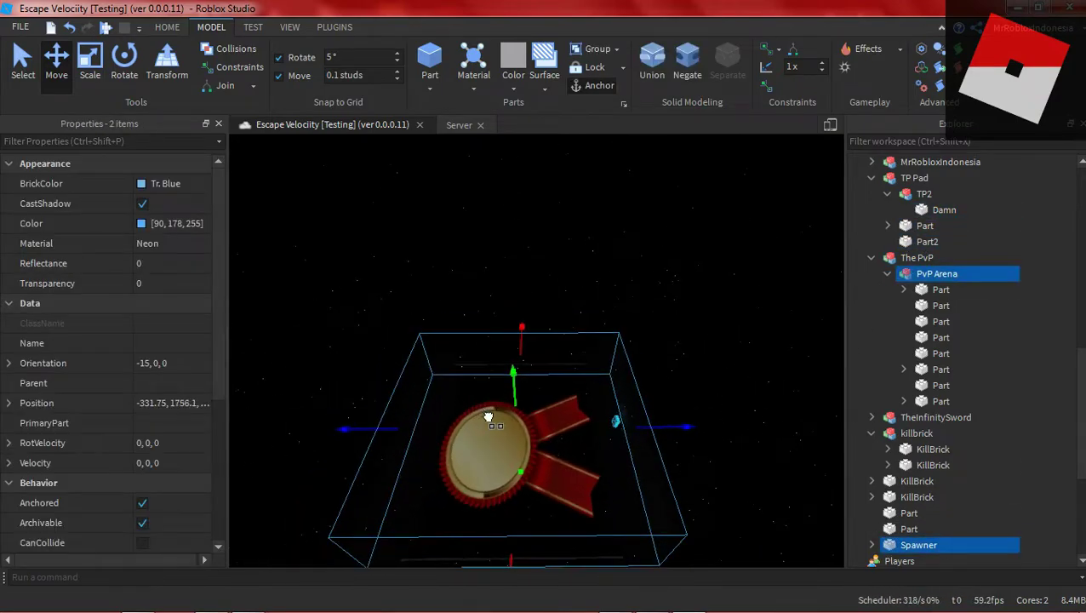
{"action": "scroll", "coordinate": [474, 408], "scroll_direction": "up", "scroll_amount": 5}
{"action": "right_click_drag", "start_coordinate": [474, 408], "coordinate": [474, 405]}
- Delete the medal Decal from the PvP Arena's first Part
{"action": "left_click", "coordinate": [904, 290]}
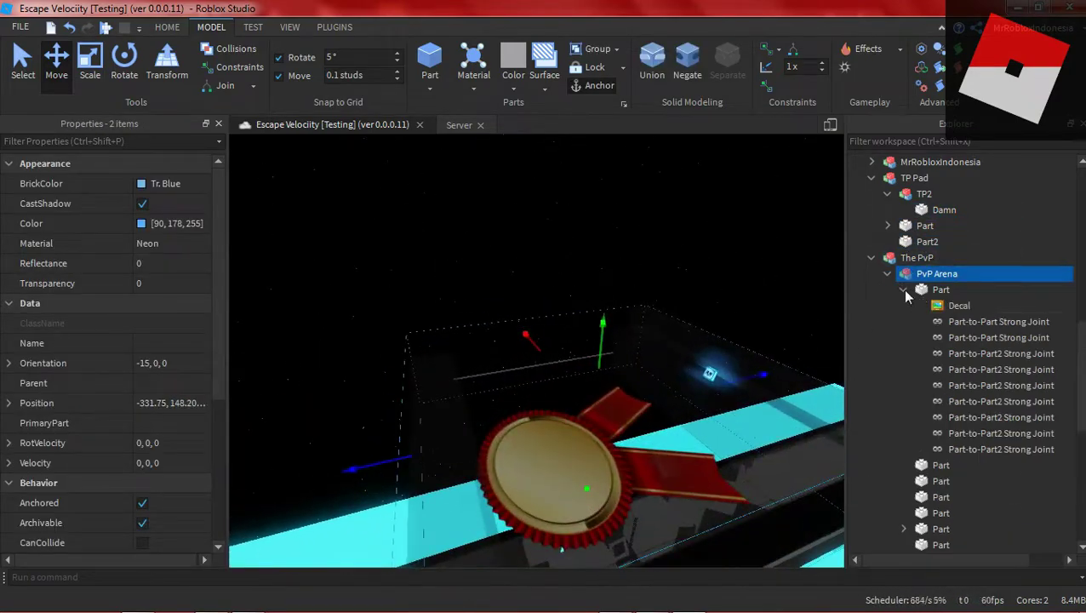
{"action": "left_click", "coordinate": [944, 305]}
{"action": "key", "text": "Delete"}
{"action": "right_click_drag", "start_coordinate": [736, 378], "coordinate": [736, 380]}
{"action": "left_click", "coordinate": [896, 289]}
{"action": "left_click", "coordinate": [859, 289]}
- Rotate the PvP Arena to line it up above the neon rails
{"action": "left_click", "coordinate": [927, 275]}
{"action": "key", "text": "ctrl+4"}
{"action": "left_click_drag", "start_coordinate": [390, 453], "coordinate": [443, 476]}
{"action": "key", "text": "ctrl+2"}
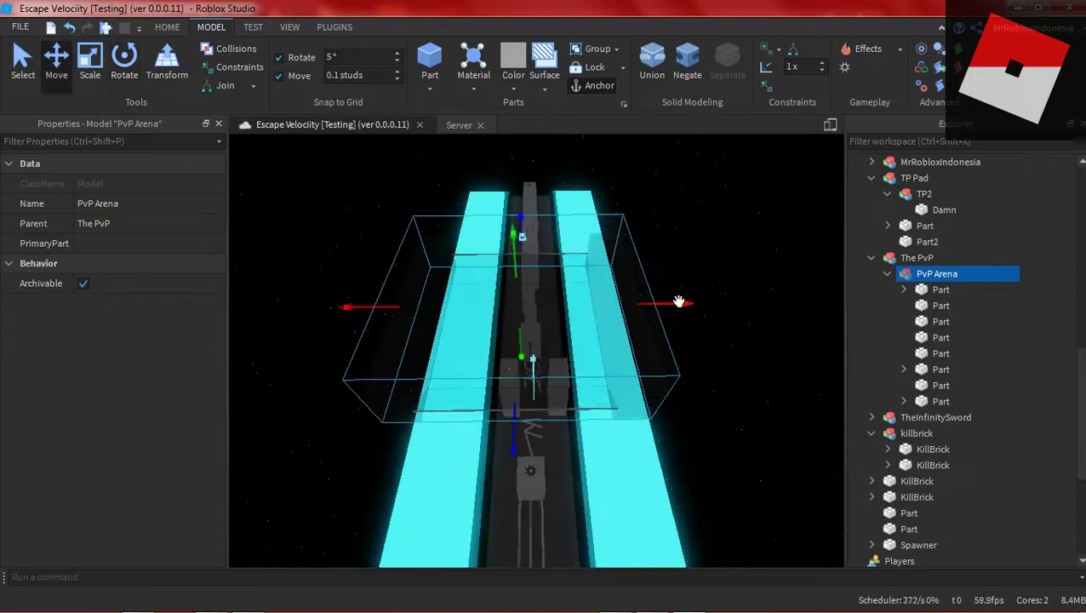
{"action": "right_click_drag", "start_coordinate": [678, 300], "coordinate": [451, 327]}
- Set the Transparency of all eight PvP Arena parts to 0
{"action": "left_click", "coordinate": [941, 290]}
{"action": "left_click", "coordinate": [945, 305], "text": "shift"}
{"action": "left_click", "coordinate": [944, 401], "text": "shift"}
{"action": "left_click", "coordinate": [198, 287]}
{"action": "left_click_drag", "start_coordinate": [198, 289], "coordinate": [184, 288]}
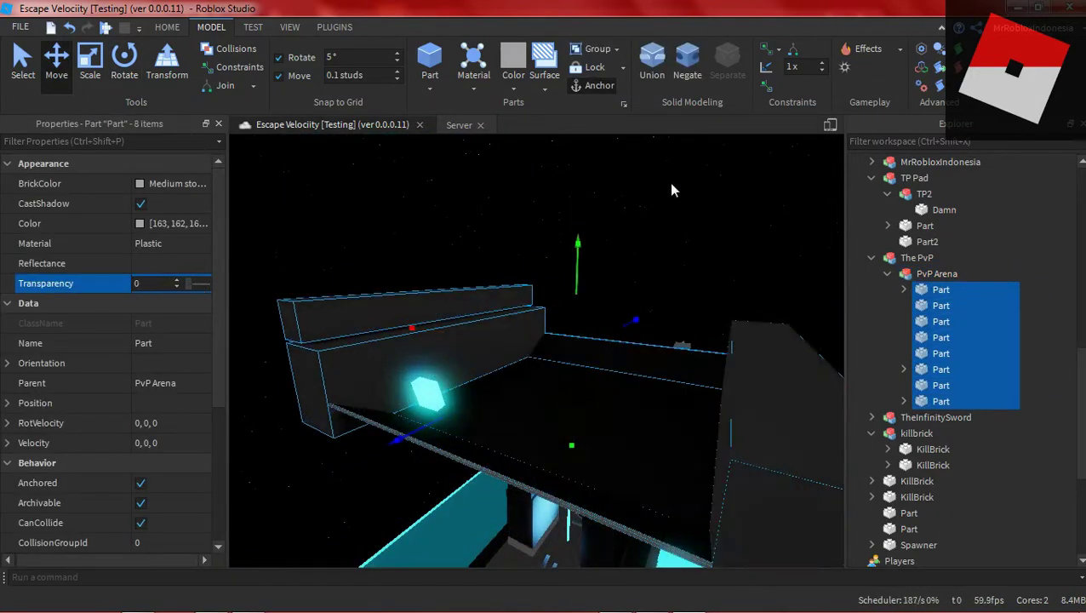
- Lower the Lighting's ClockTime to give the night sky a brighter blue tint
{"action": "left_click", "coordinate": [669, 182]}
{"action": "scroll", "coordinate": [669, 183], "scroll_direction": "up", "scroll_amount": 5}
{"action": "left_click", "coordinate": [664, 264]}
{"action": "scroll", "coordinate": [660, 281], "scroll_direction": "down", "scroll_amount": 5}
{"action": "mouse_move", "coordinate": [660, 289]}
{"action": "right_mouse_down"}
{"action": "mouse_move", "coordinate": [623, 315]}
{"action": "mouse_move", "coordinate": [672, 298]}
{"action": "right_mouse_up"}
{"action": "scroll", "coordinate": [944, 435], "scroll_direction": "down", "scroll_amount": 4}
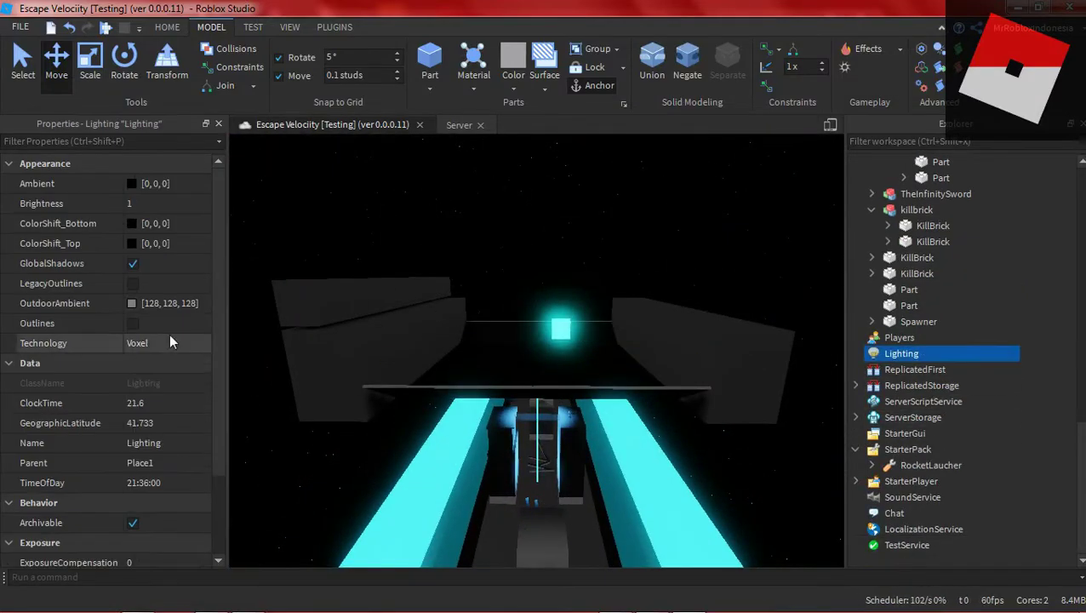
{"action": "left_click", "coordinate": [171, 402]}
{"action": "left_click_drag", "start_coordinate": [202, 403], "coordinate": [183, 402]}
{"action": "left_click", "coordinate": [583, 204]}
{"action": "scroll", "coordinate": [584, 204], "scroll_direction": "up", "scroll_amount": 4}
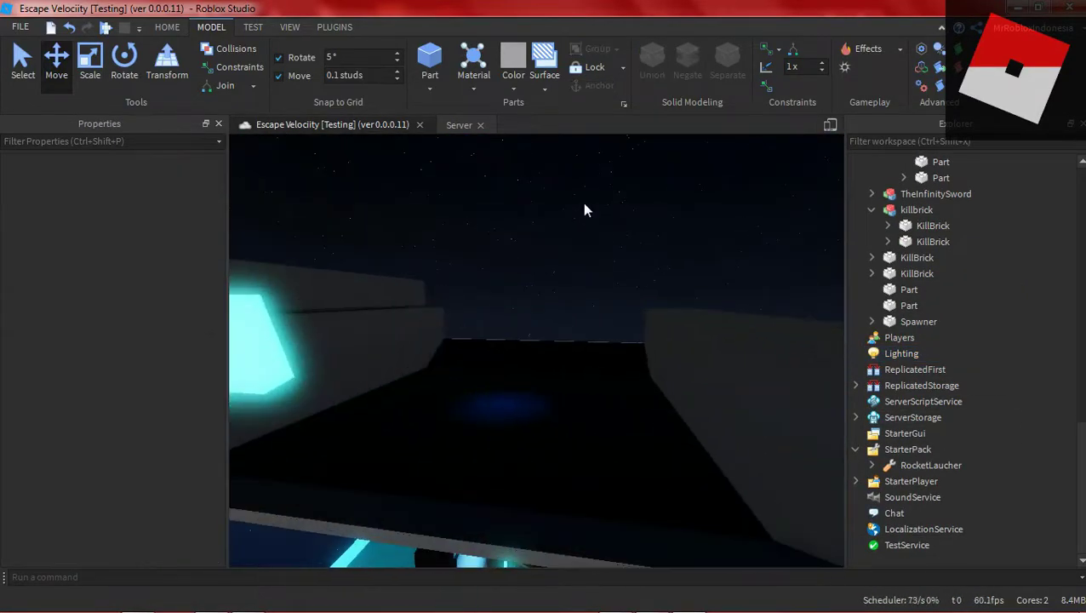
- Scale the neon Damn beam so its upper end sits just above the arena floor
{"action": "scroll", "coordinate": [642, 215], "scroll_direction": "down", "scroll_amount": 5}
{"action": "left_click", "coordinate": [489, 352]}
{"action": "right_click_drag", "start_coordinate": [489, 352], "coordinate": [475, 317]}
{"action": "left_click", "coordinate": [90, 64]}
{"action": "mouse_move", "coordinate": [485, 319]}
{"action": "left_mouse_down"}
{"action": "mouse_move", "coordinate": [492, 303]}
{"action": "mouse_move", "coordinate": [496, 335]}
{"action": "left_mouse_up"}
{"action": "scroll", "coordinate": [496, 335], "scroll_direction": "up", "scroll_amount": 4}
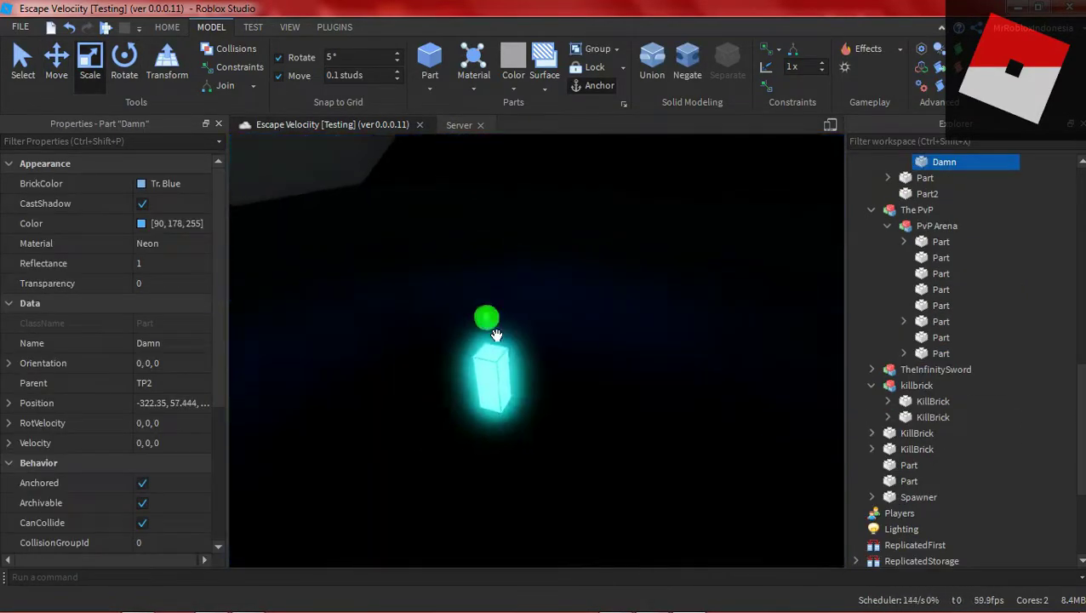
- Raise the glowing TP Pad Part onto the arena floor at a height of 105.694
{"action": "scroll", "coordinate": [502, 380], "scroll_direction": "down", "scroll_amount": 5}
{"action": "left_click", "coordinate": [508, 249]}
{"action": "left_click", "coordinate": [56, 64]}
{"action": "left_click_drag", "start_coordinate": [513, 220], "coordinate": [544, 161]}
{"action": "scroll", "coordinate": [496, 325], "scroll_direction": "up", "scroll_amount": 5}
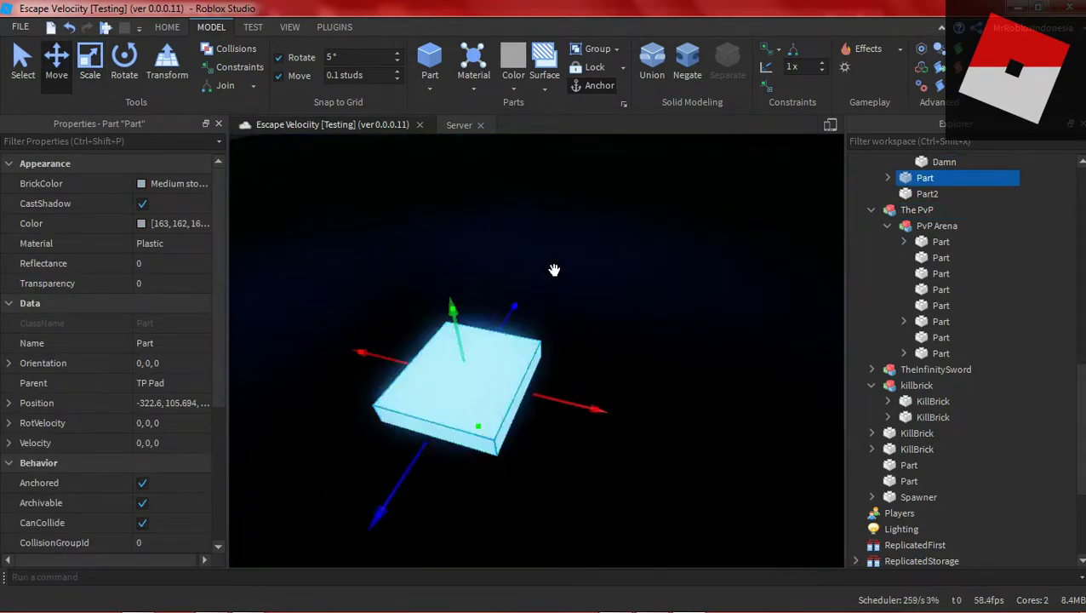
- Adjust the height of the neon Damn beam standing on the floor between the towers
{"action": "scroll", "coordinate": [460, 195], "scroll_direction": "down", "scroll_amount": 5}
{"action": "right_click_drag", "start_coordinate": [463, 203], "coordinate": [600, 334]}
{"action": "left_click", "coordinate": [602, 281]}
{"action": "left_click", "coordinate": [89, 64]}
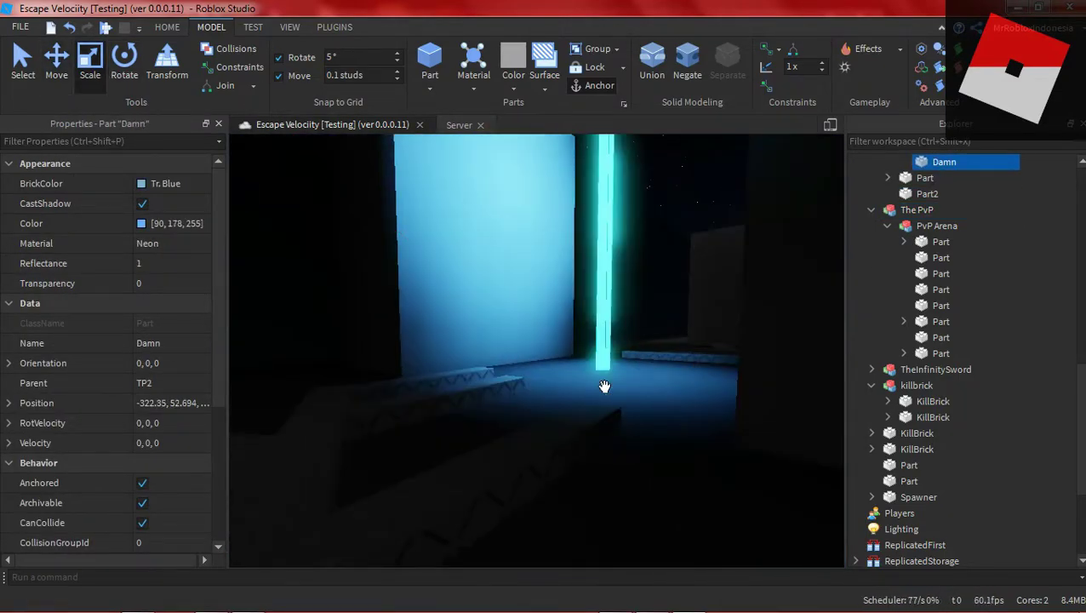
{"action": "scroll", "coordinate": [604, 386], "scroll_direction": "down", "scroll_amount": 5}
{"action": "right_click_drag", "start_coordinate": [604, 387], "coordinate": [657, 412]}
- Move the KillBlock model up onto the PvP Arena floor near the glowing pad
{"action": "left_click", "coordinate": [630, 410]}
{"action": "left_click", "coordinate": [575, 417], "text": "alt"}
{"action": "left_click", "coordinate": [918, 290]}
{"action": "left_click", "coordinate": [57, 63]}
{"action": "scroll", "coordinate": [578, 347], "scroll_direction": "up", "scroll_amount": 5}
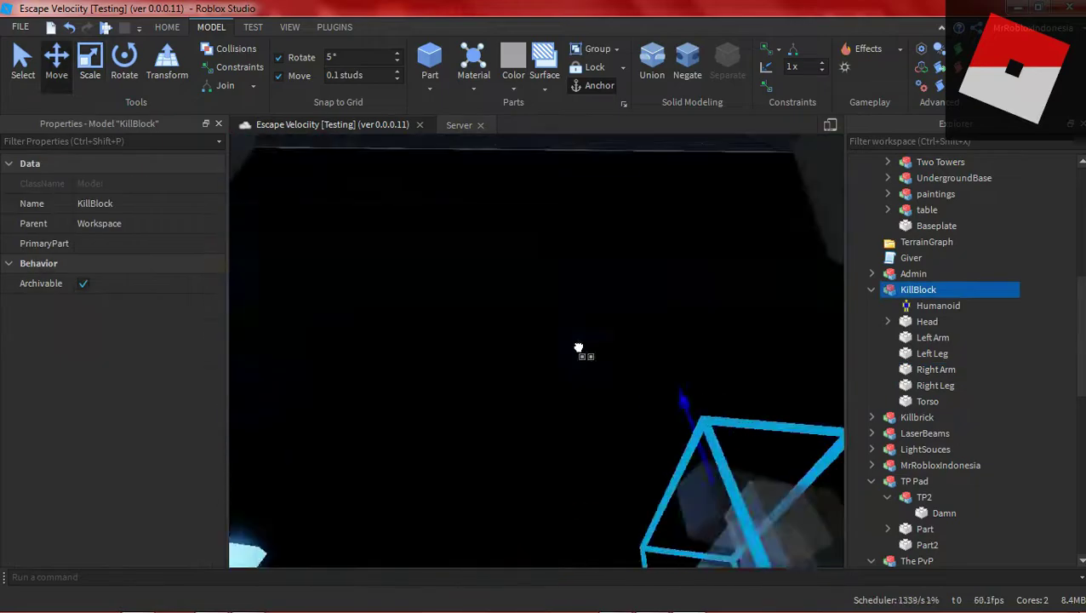
{"action": "scroll", "coordinate": [579, 348], "scroll_direction": "down", "scroll_amount": 5}
{"action": "right_click_drag", "start_coordinate": [579, 347], "coordinate": [603, 493]}
- Try to delete the wall parts of one of the two towers
{"action": "left_click", "coordinate": [603, 497]}
{"action": "left_click", "coordinate": [605, 499]}
{"action": "scroll", "coordinate": [688, 449], "scroll_direction": "up", "scroll_amount": 5}
{"action": "scroll", "coordinate": [688, 449], "scroll_direction": "down", "scroll_amount": 5}
{"action": "right_click_drag", "start_coordinate": [688, 448], "coordinate": [742, 437]}
{"action": "left_click", "coordinate": [742, 438]}
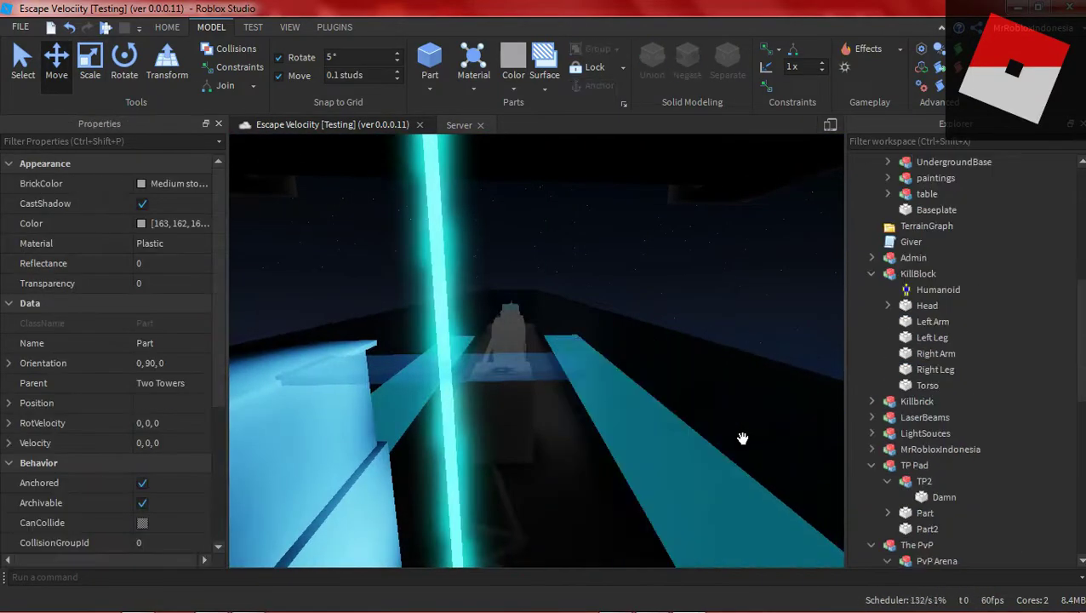
{"action": "key", "text": "ctrl+z"}
{"action": "left_click", "coordinate": [902, 352]}
{"action": "left_click", "coordinate": [902, 353]}
{"action": "key", "text": "Delete"}
{"action": "left_click", "coordinate": [533, 438]}
{"action": "right_click_drag", "start_coordinate": [553, 400], "coordinate": [370, 379]}
{"action": "key", "text": "ctrl+z"}
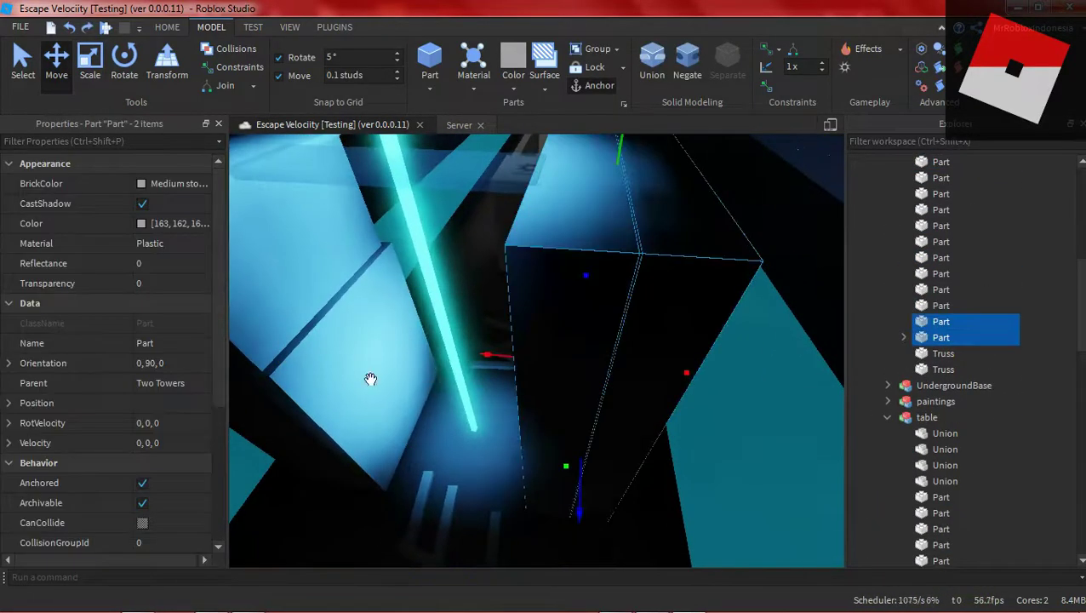
- Delete a tower wall part, duplicate the lower tower block, and move the copy across the gap
{"action": "left_click", "coordinate": [370, 378], "text": "alt"}
{"action": "key", "text": "Delete"}
{"action": "left_click", "coordinate": [631, 430], "text": "alt"}
{"action": "key", "text": "ctrl+d"}
{"action": "key", "text": "ctrl+2"}
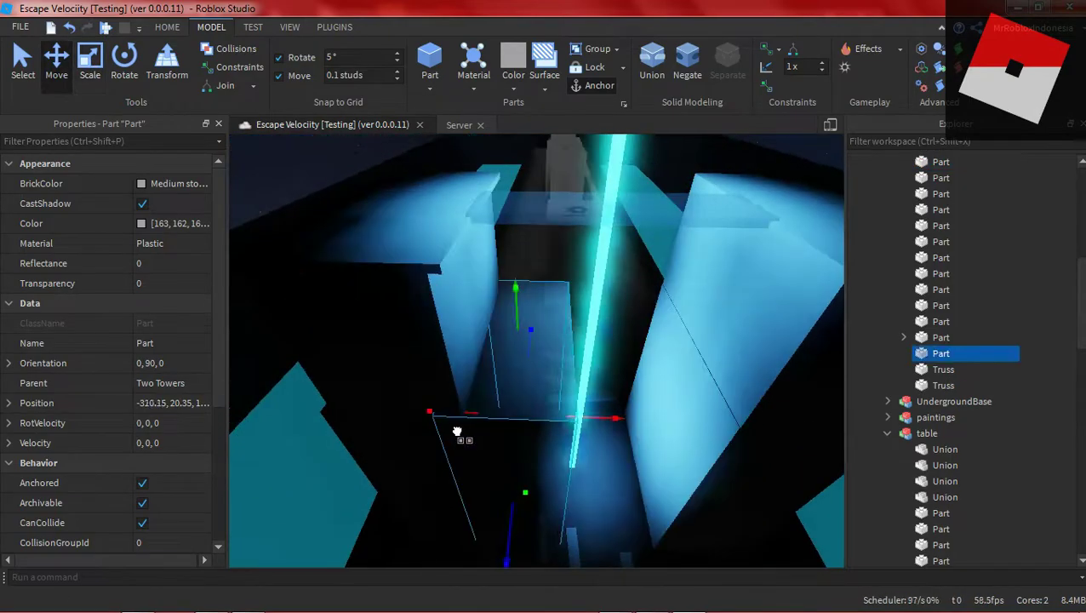
{"action": "left_click_drag", "start_coordinate": [456, 431], "coordinate": [529, 438]}
- Delete the surplus lower parts around the tower
{"action": "left_click", "coordinate": [354, 434]}
{"action": "key", "text": "Delete"}
{"action": "left_click", "coordinate": [574, 440]}
{"action": "key", "text": "Delete"}
{"action": "key", "text": "Delete"}
- Shift the lower tower block sideways toward the neon beam and delete the opposite tower's remaining upper parts
{"action": "left_click", "coordinate": [743, 327], "text": "alt"}
{"action": "right_click_drag", "start_coordinate": [744, 327], "coordinate": [460, 392]}
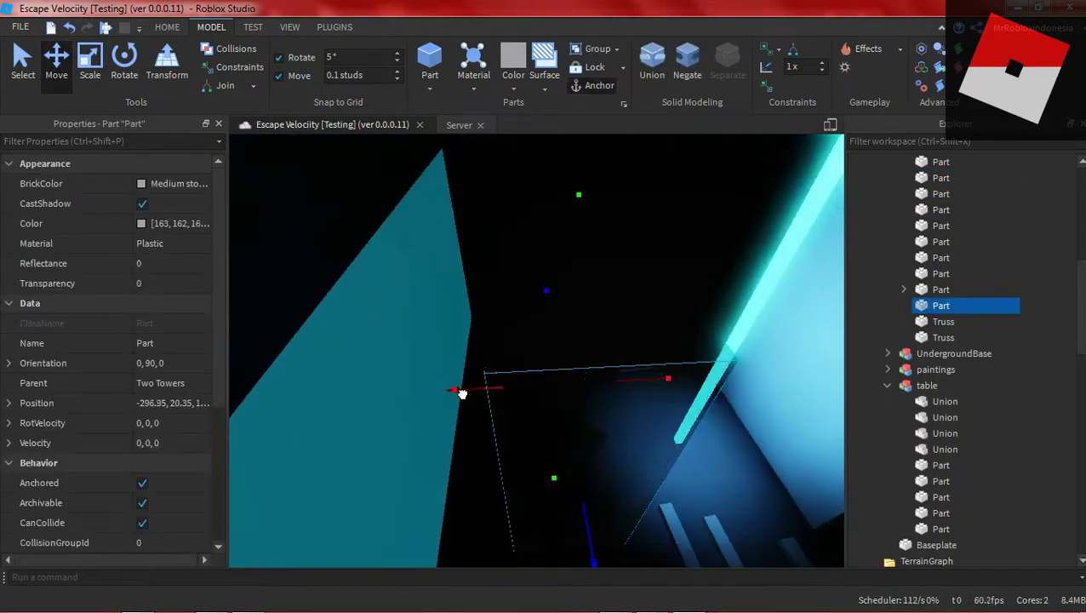
{"action": "left_click_drag", "start_coordinate": [460, 392], "coordinate": [528, 400]}
{"action": "right_click_drag", "start_coordinate": [647, 431], "coordinate": [647, 432]}
{"action": "left_click", "coordinate": [646, 431]}
{"action": "left_click", "coordinate": [752, 255], "text": "alt+shift"}
{"action": "key", "text": "Delete"}
- Duplicate the intact tower's upper block and roof slab, and move the copies onto the opposite tower
{"action": "left_click", "coordinate": [380, 283], "text": "alt"}
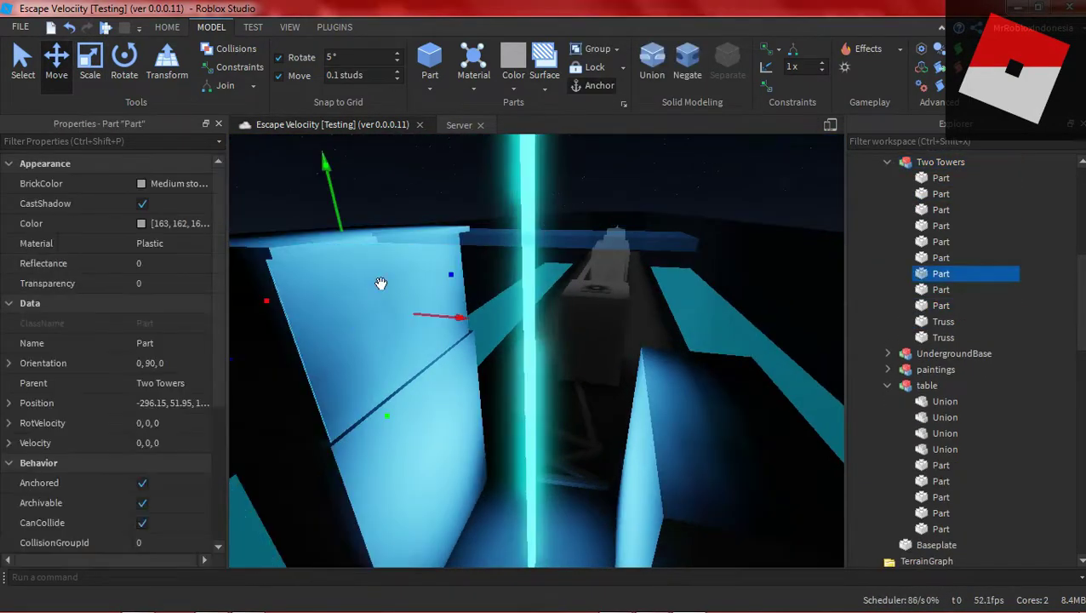
{"action": "key", "text": "ctrl+d"}
{"action": "left_click_drag", "start_coordinate": [460, 317], "coordinate": [749, 361]}
{"action": "left_click", "coordinate": [365, 247], "text": "alt"}
{"action": "key", "text": "ctrl+d"}
{"action": "left_click_drag", "start_coordinate": [498, 271], "coordinate": [717, 295]}
{"action": "right_click_drag", "start_coordinate": [717, 295], "coordinate": [557, 228]}
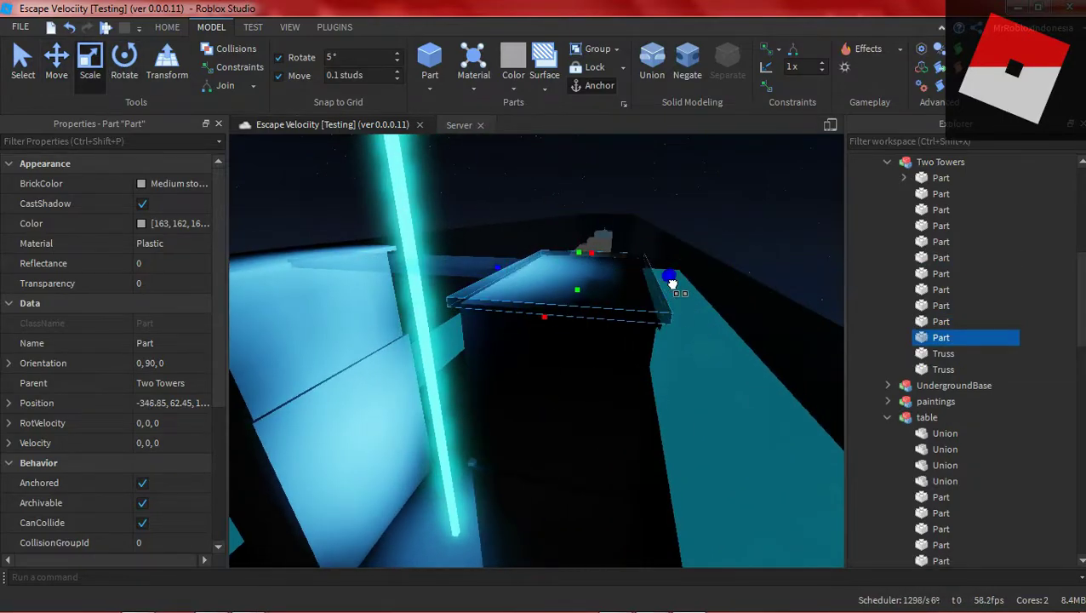
- Select the PvP arena's large wall part and extend it downward
{"action": "left_click", "coordinate": [781, 219]}
{"action": "right_click_drag", "start_coordinate": [780, 219], "coordinate": [780, 218]}
{"action": "right_click_drag", "start_coordinate": [707, 213], "coordinate": [707, 214]}
{"action": "left_click", "coordinate": [707, 215], "text": "alt"}
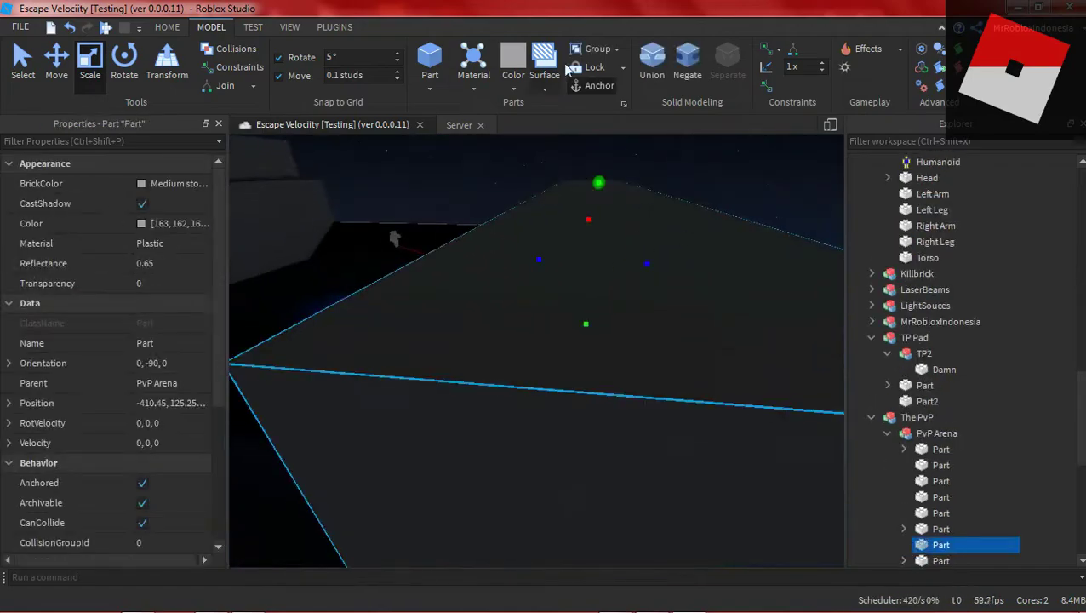
{"action": "left_click", "coordinate": [549, 65]}
{"action": "right_click_drag", "start_coordinate": [729, 173], "coordinate": [729, 173]}
{"action": "left_click", "coordinate": [56, 63]}
{"action": "left_click", "coordinate": [611, 186]}
{"action": "right_click_drag", "start_coordinate": [611, 185], "coordinate": [611, 186]}
{"action": "left_click", "coordinate": [510, 280], "text": "alt"}
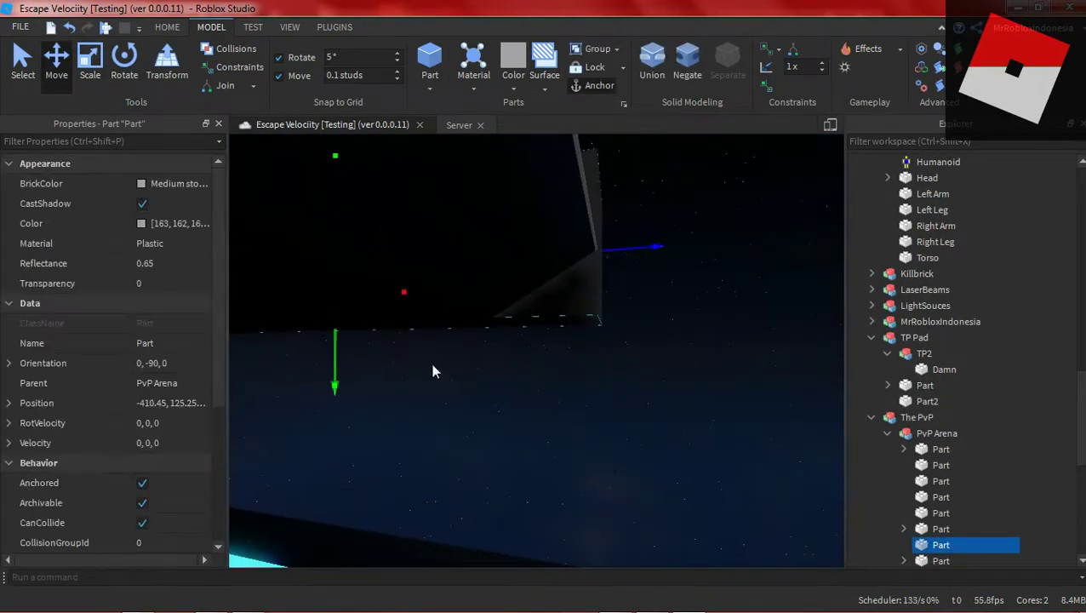
{"action": "left_click", "coordinate": [91, 64]}
{"action": "left_click_drag", "start_coordinate": [335, 342], "coordinate": [338, 392]}
{"action": "right_click_drag", "start_coordinate": [338, 392], "coordinate": [338, 393]}
{"action": "left_click", "coordinate": [470, 381], "text": "alt"}
- Pick a block from the PvP arena and bring it down beside the two towers
{"action": "left_click", "coordinate": [671, 371]}
{"action": "right_click_drag", "start_coordinate": [671, 371], "coordinate": [671, 371]}
{"action": "right_click_drag", "start_coordinate": [623, 314], "coordinate": [623, 314]}
{"action": "left_click", "coordinate": [23, 64]}
{"action": "left_click", "coordinate": [428, 245], "text": "alt"}
{"action": "left_click_drag", "start_coordinate": [406, 223], "coordinate": [549, 307]}
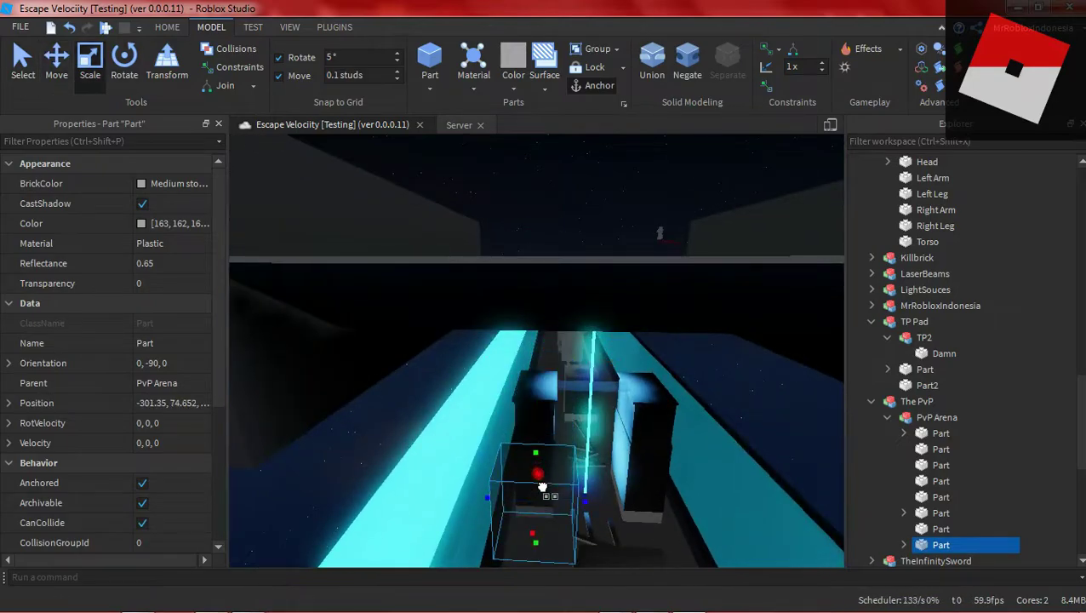
- Shift the arena block sideways to line it up with the nearby tower
{"action": "left_click", "coordinate": [56, 64]}
{"action": "right_click_drag", "start_coordinate": [383, 291], "coordinate": [383, 291]}
{"action": "right_click_drag", "start_coordinate": [565, 420], "coordinate": [565, 420]}
{"action": "left_click_drag", "start_coordinate": [565, 420], "coordinate": [629, 451]}
{"action": "left_click", "coordinate": [90, 64]}
{"action": "right_click_drag", "start_coordinate": [595, 270], "coordinate": [596, 271]}
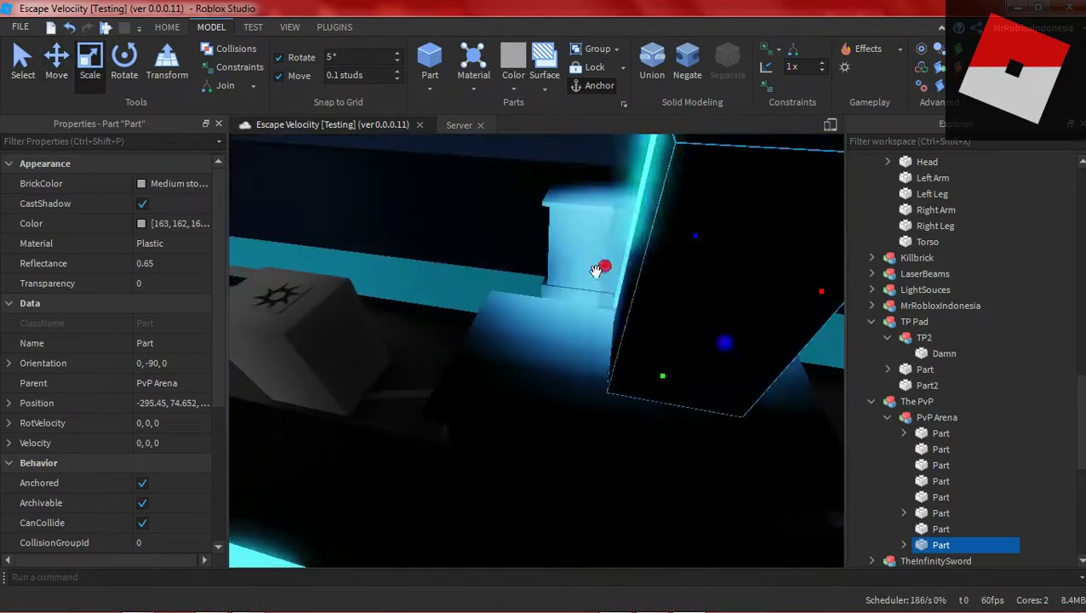
- Resize the block to fit above the tower's roof slab and add a matching block above the opposite tower
{"action": "right_click_drag", "start_coordinate": [549, 312], "coordinate": [549, 312]}
{"action": "left_click_drag", "start_coordinate": [475, 346], "coordinate": [491, 256]}
{"action": "right_click_drag", "start_coordinate": [491, 220], "coordinate": [492, 221]}
{"action": "left_click", "coordinate": [56, 64]}
{"action": "left_click_drag", "start_coordinate": [517, 434], "coordinate": [516, 480]}
{"action": "left_click", "coordinate": [91, 64]}
{"action": "right_click_drag", "start_coordinate": [525, 340], "coordinate": [525, 340]}
{"action": "left_click_drag", "start_coordinate": [524, 340], "coordinate": [521, 181]}
{"action": "right_click_drag", "start_coordinate": [608, 356], "coordinate": [608, 355]}
{"action": "left_click", "coordinate": [797, 403]}
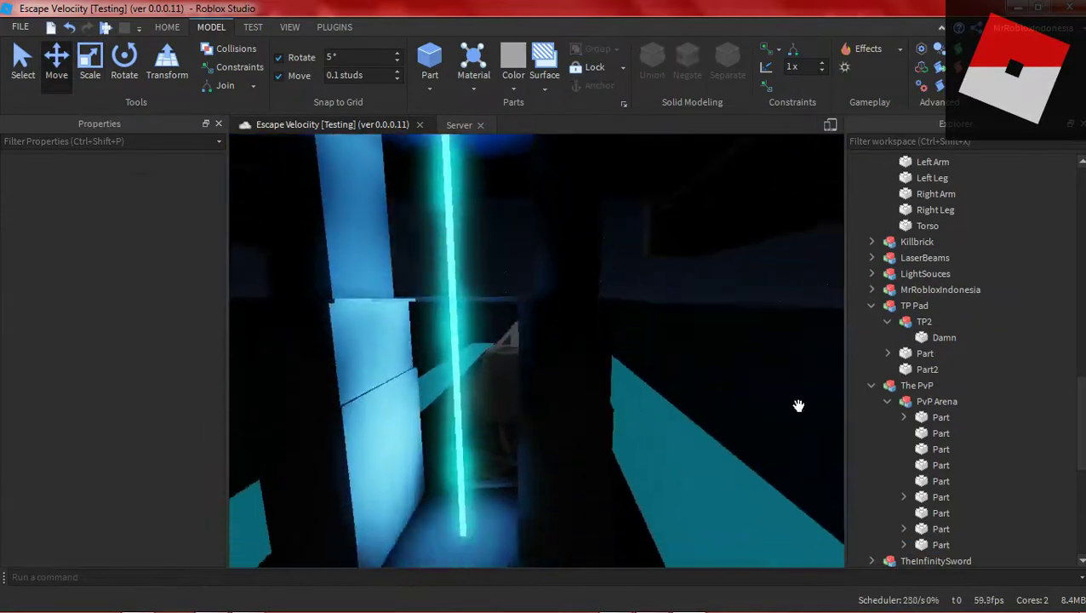
- Move the neon Spawner part over the arena floor and rotate it
{"action": "right_click_drag", "start_coordinate": [797, 403], "coordinate": [797, 403]}
{"action": "scroll", "coordinate": [898, 357], "scroll_direction": "up", "scroll_amount": 9}
{"action": "left_click", "coordinate": [785, 296]}
{"action": "right_click_drag", "start_coordinate": [785, 297], "coordinate": [785, 297]}
{"action": "scroll", "coordinate": [785, 297], "scroll_direction": "down", "scroll_amount": 4}
{"action": "left_click", "coordinate": [562, 291]}
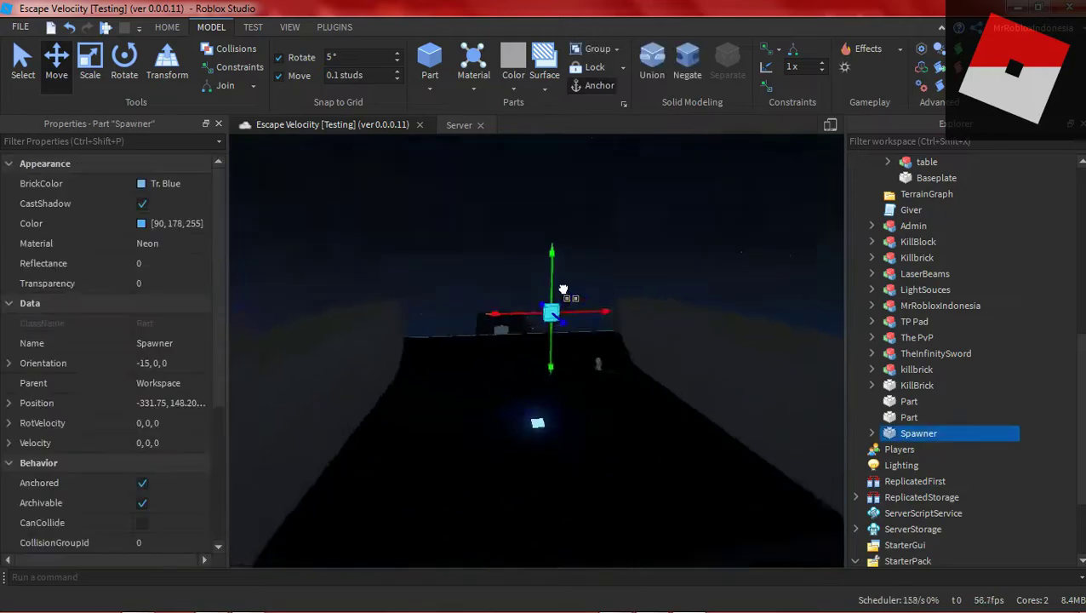
{"action": "right_click_drag", "start_coordinate": [562, 291], "coordinate": [563, 291]}
{"action": "left_click", "coordinate": [652, 474]}
{"action": "left_click_drag", "start_coordinate": [651, 474], "coordinate": [700, 303]}
{"action": "left_click", "coordinate": [441, 241]}
{"action": "right_click_drag", "start_coordinate": [442, 240], "coordinate": [442, 240]}
{"action": "left_click", "coordinate": [436, 306]}
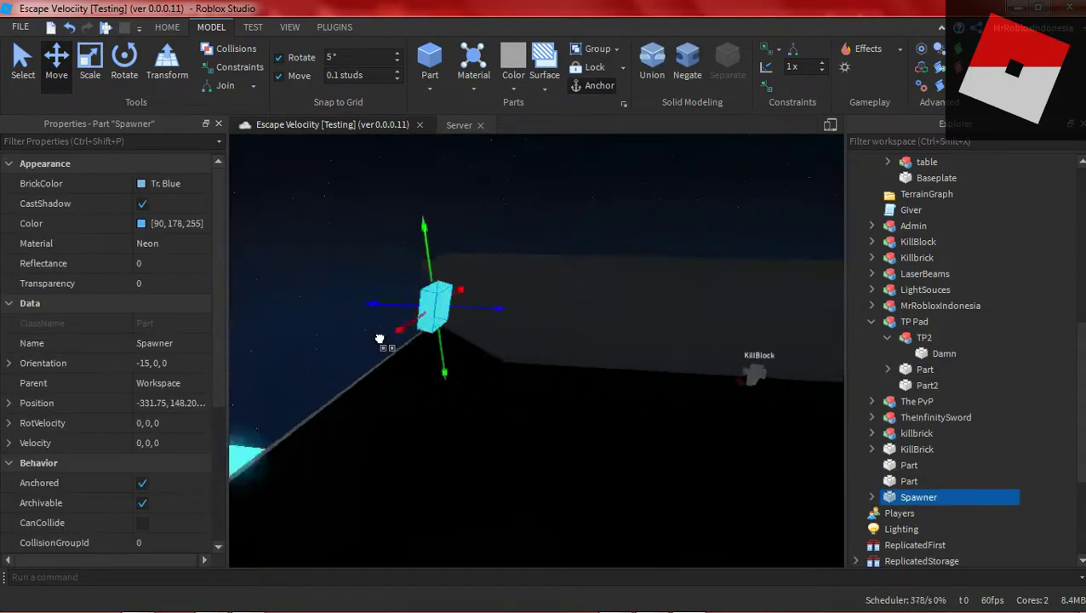
{"action": "right_click_drag", "start_coordinate": [381, 340], "coordinate": [381, 340]}
{"action": "left_click_drag", "start_coordinate": [515, 294], "coordinate": [604, 397]}
{"action": "right_click_drag", "start_coordinate": [605, 398], "coordinate": [601, 378]}
{"action": "key", "text": "ctrl+4"}
{"action": "left_click_drag", "start_coordinate": [574, 358], "coordinate": [542, 209]}
{"action": "right_click_drag", "start_coordinate": [543, 210], "coordinate": [542, 209]}
{"action": "right_click_drag", "start_coordinate": [704, 243], "coordinate": [704, 243]}
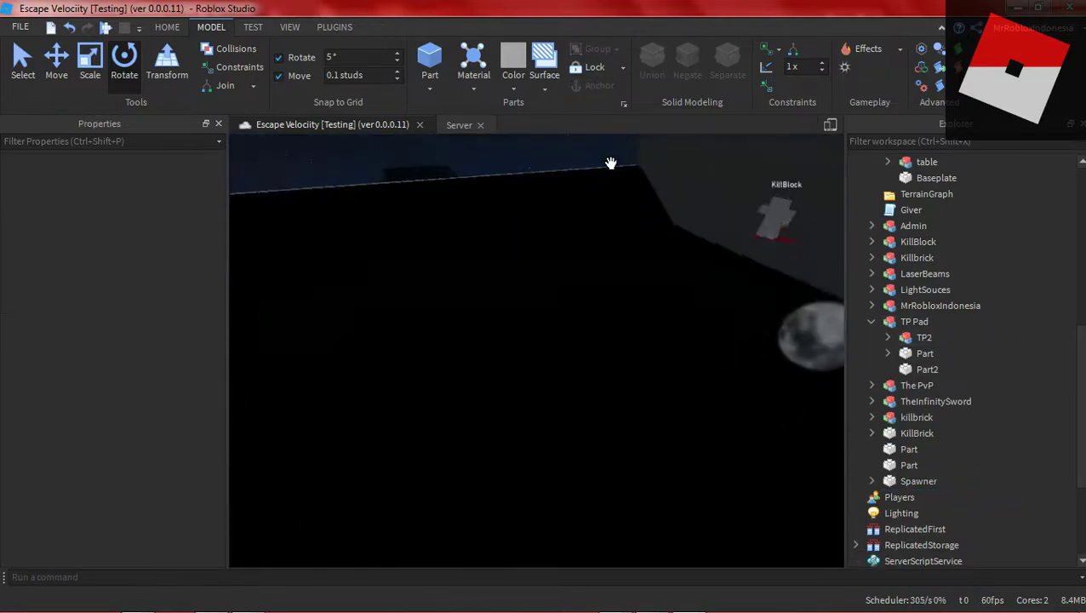
- Examine the teleport beam part between the towers and where it meets the ground
{"action": "right_click_drag", "start_coordinate": [611, 165], "coordinate": [611, 165]}
{"action": "left_click", "coordinate": [755, 234]}
{"action": "left_click", "coordinate": [357, 279]}
{"action": "right_click_drag", "start_coordinate": [356, 279], "coordinate": [375, 279]}
{"action": "left_click", "coordinate": [496, 412]}
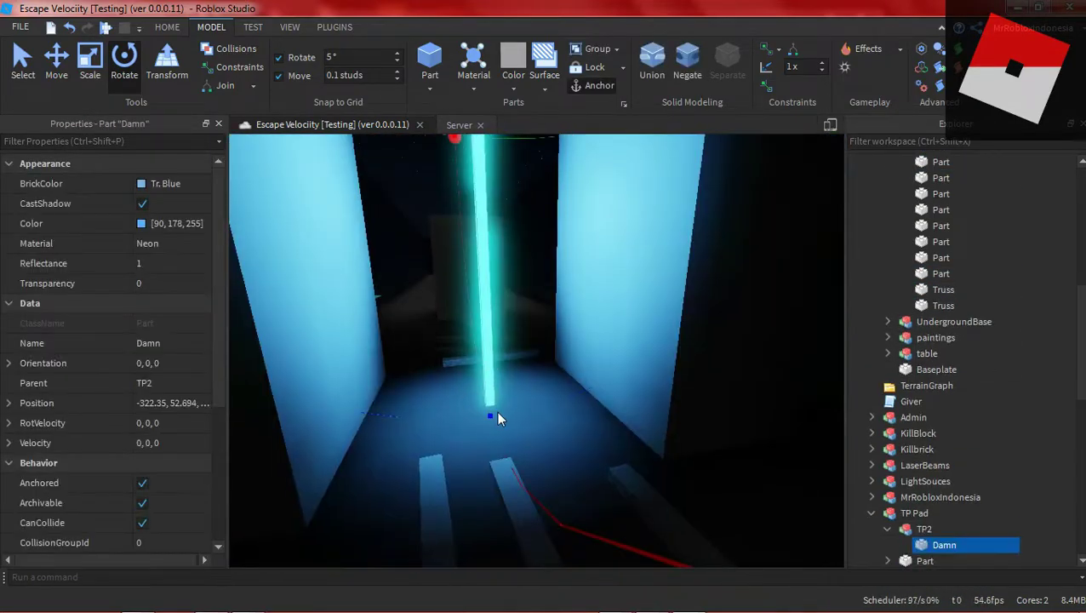
{"action": "key", "text": "ctrl+3"}
{"action": "right_click_drag", "start_coordinate": [496, 412], "coordinate": [580, 342]}
{"action": "left_click", "coordinate": [536, 442]}
{"action": "key", "text": "w"}
{"action": "right_click_drag", "start_coordinate": [618, 304], "coordinate": [619, 304]}
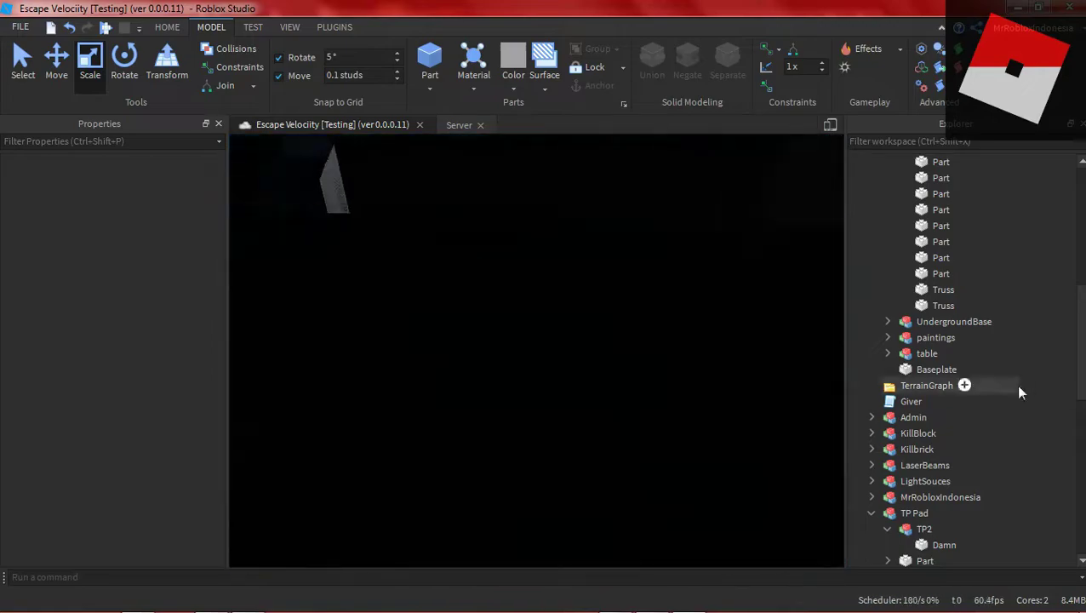
- Select the truss and move it along the tower's outer side
{"action": "left_click", "coordinate": [943, 306]}
{"action": "right_click_drag", "start_coordinate": [733, 419], "coordinate": [719, 399]}
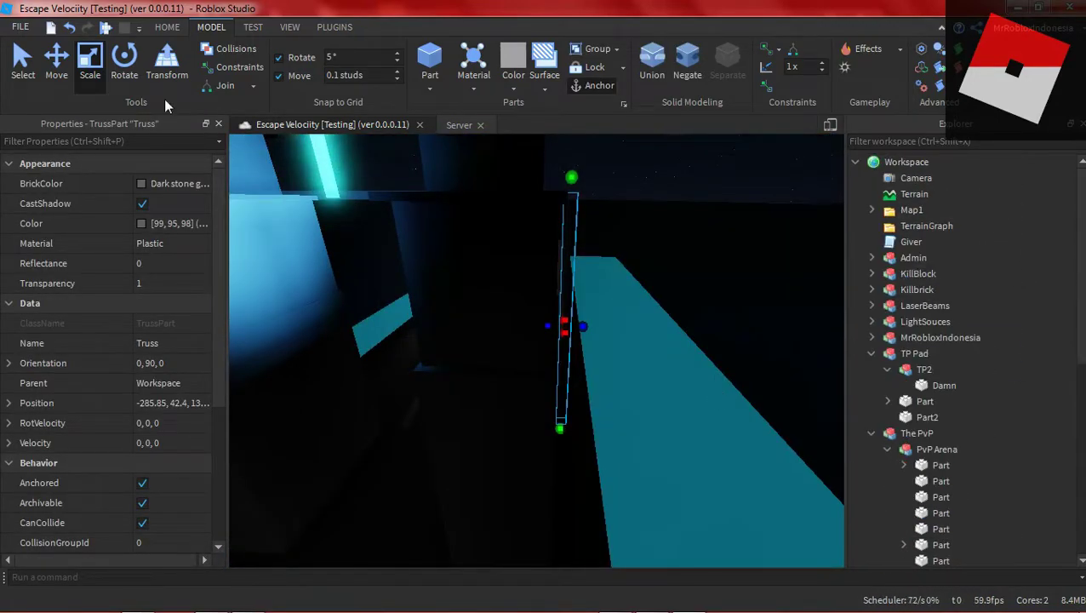
{"action": "left_click", "coordinate": [56, 62]}
{"action": "left_click_drag", "start_coordinate": [543, 313], "coordinate": [567, 214]}
{"action": "left_click", "coordinate": [590, 315]}
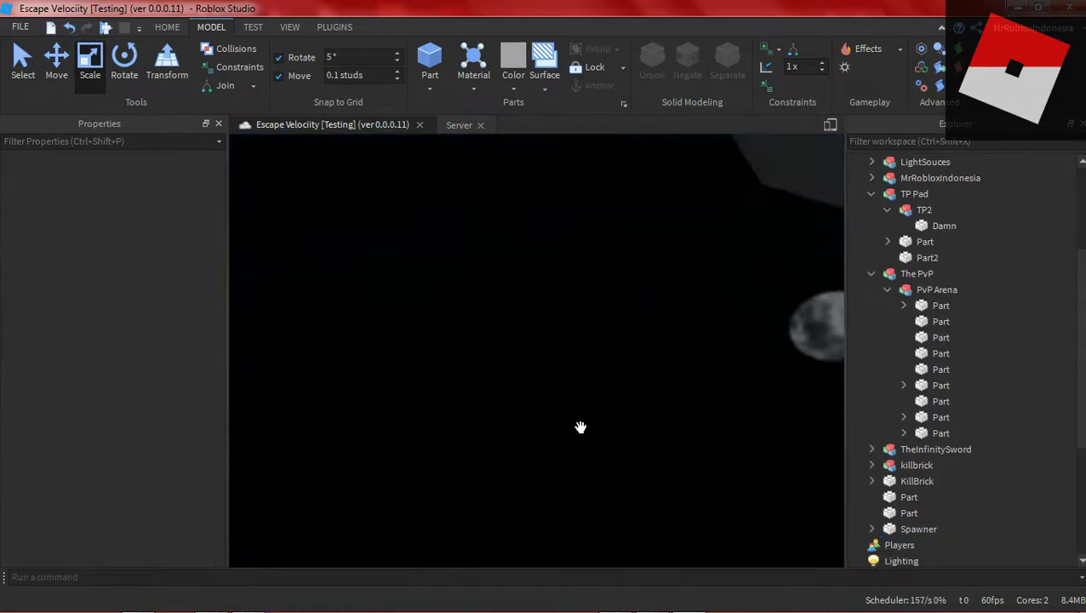
- Lower the teleport pad between the towers and shift it slightly sideways under the neon beam
{"action": "right_click_drag", "start_coordinate": [581, 428], "coordinate": [554, 431]}
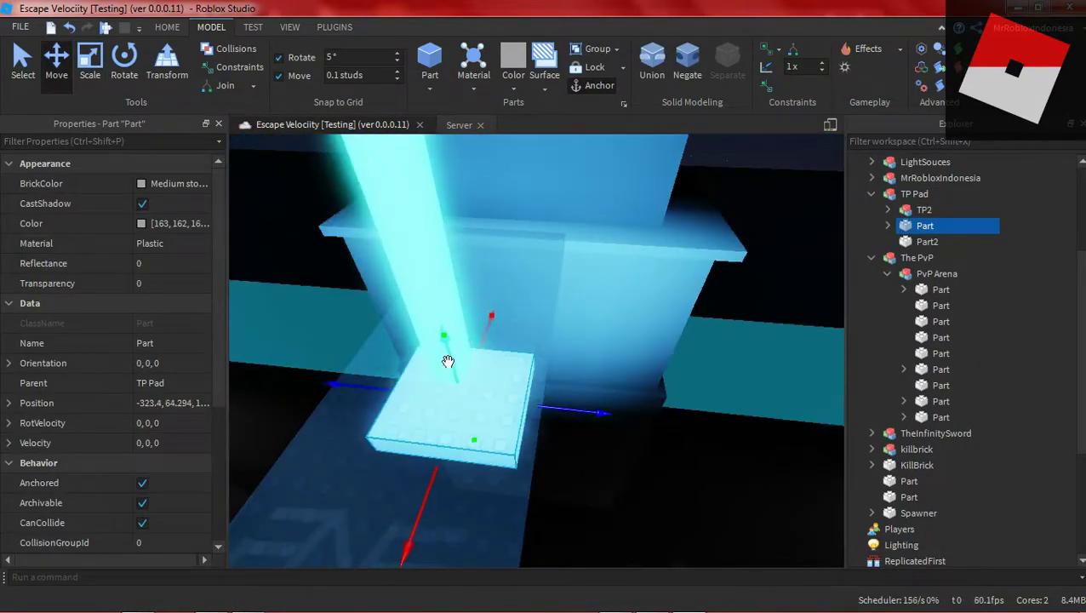
{"action": "left_click_drag", "start_coordinate": [447, 362], "coordinate": [452, 374]}
{"action": "right_click_drag", "start_coordinate": [452, 375], "coordinate": [512, 312]}
{"action": "left_click_drag", "start_coordinate": [511, 312], "coordinate": [512, 366]}
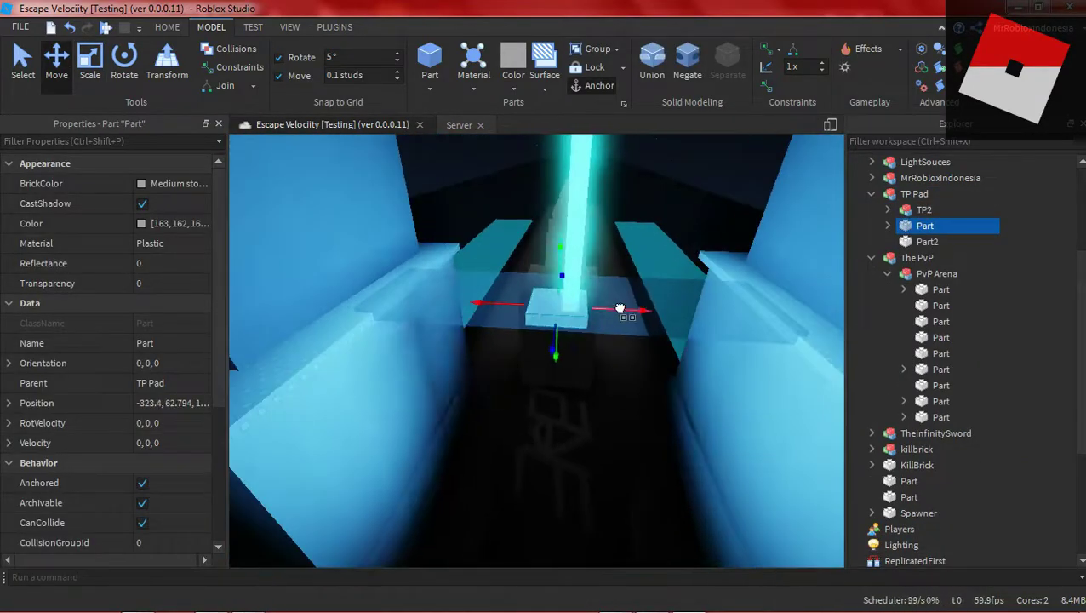
{"action": "left_click_drag", "start_coordinate": [623, 310], "coordinate": [627, 311]}
{"action": "right_click_drag", "start_coordinate": [531, 378], "coordinate": [532, 378]}
{"action": "left_click", "coordinate": [644, 357]}
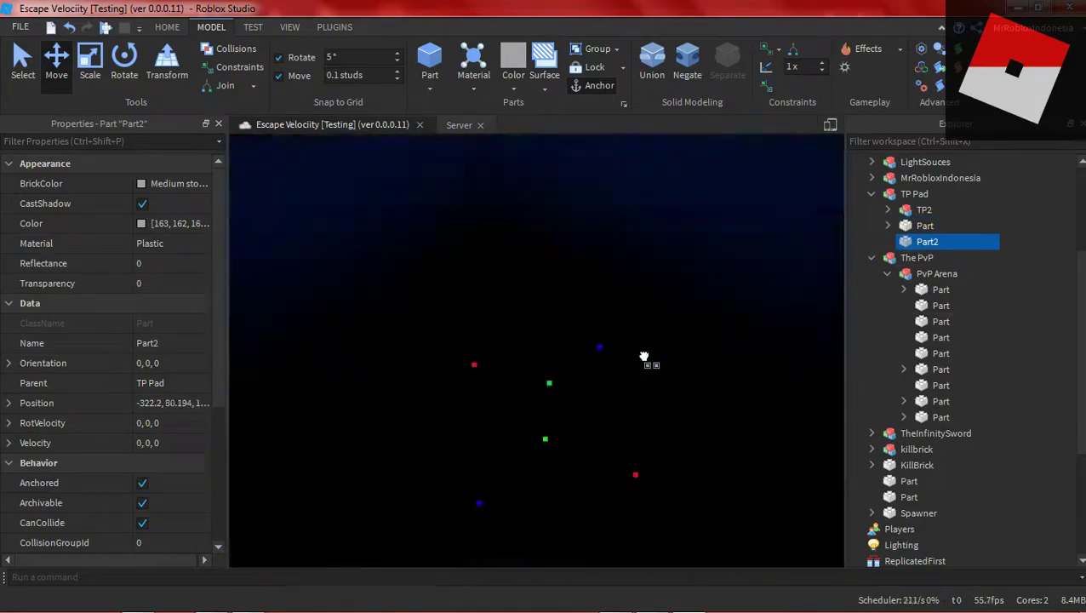
{"action": "right_click_drag", "start_coordinate": [528, 313], "coordinate": [485, 504]}
{"action": "left_click", "coordinate": [520, 237]}
{"action": "right_click_drag", "start_coordinate": [521, 238], "coordinate": [523, 238]}
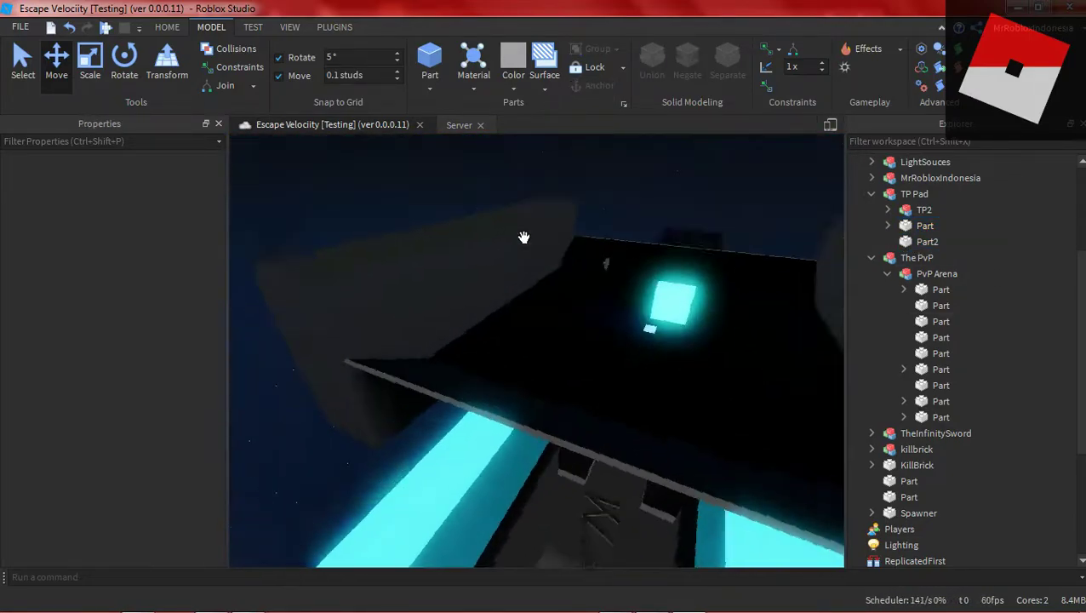
{"action": "left_click", "coordinate": [523, 237]}
- Delete one arena side wall, duplicate the opposite wall, and move the copy across to the open side
{"action": "left_click", "coordinate": [90, 64]}
{"action": "right_click_drag", "start_coordinate": [449, 403], "coordinate": [502, 374]}
{"action": "left_click", "coordinate": [740, 219]}
{"action": "key", "text": "Delete"}
{"action": "left_click", "coordinate": [361, 293]}
{"action": "key", "text": "ctrl+d"}
{"action": "left_click", "coordinate": [56, 64]}
{"action": "left_click_drag", "start_coordinate": [446, 332], "coordinate": [656, 340]}
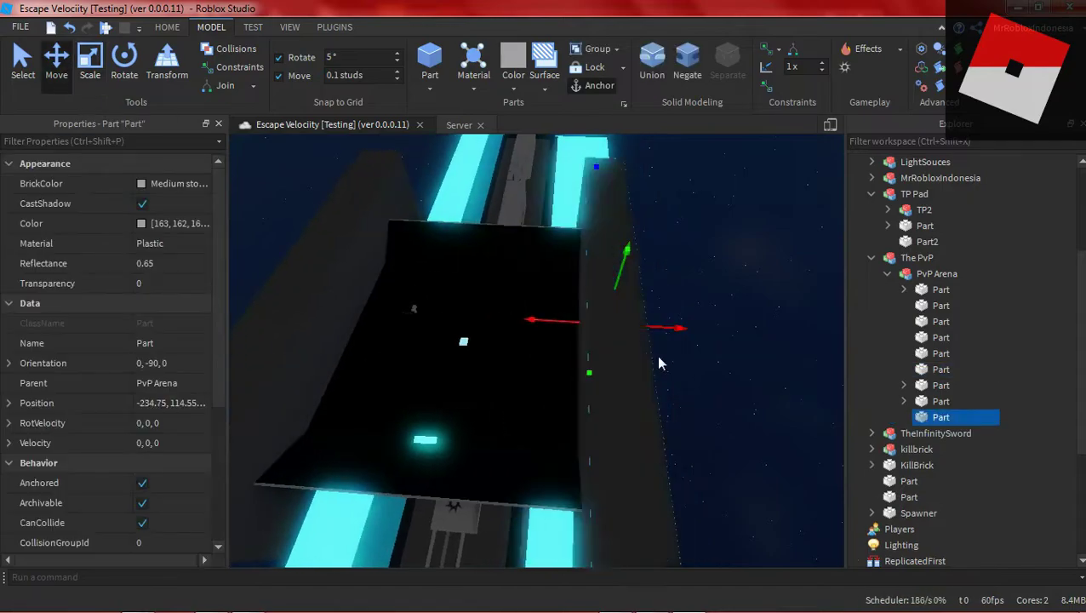
{"action": "left_click", "coordinate": [657, 363]}
- Nudge the arena's side walls slightly to line them up with the floor edges
{"action": "right_click_drag", "start_coordinate": [659, 359], "coordinate": [654, 356]}
{"action": "left_click", "coordinate": [393, 527]}
{"action": "left_click_drag", "start_coordinate": [434, 552], "coordinate": [454, 552]}
{"action": "left_click", "coordinate": [810, 247]}
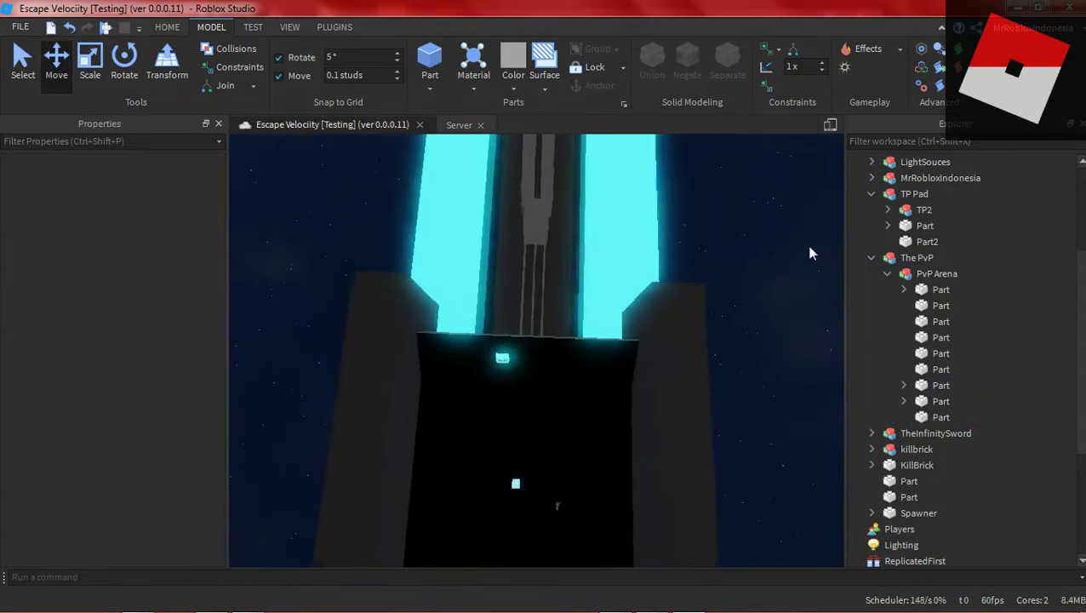
{"action": "scroll", "coordinate": [809, 213], "scroll_direction": "up", "scroll_amount": 2}
{"action": "right_click_drag", "start_coordinate": [810, 217], "coordinate": [678, 283]}
{"action": "left_click", "coordinate": [579, 417]}
{"action": "right_click_drag", "start_coordinate": [579, 417], "coordinate": [677, 386]}
{"action": "left_click_drag", "start_coordinate": [677, 385], "coordinate": [664, 381]}
{"action": "right_click_drag", "start_coordinate": [665, 381], "coordinate": [828, 300]}
- Select the KillBlock character model and move it to a new spot on the arena floor
{"action": "left_click", "coordinate": [647, 225]}
{"action": "scroll", "coordinate": [647, 224], "scroll_direction": "down", "scroll_amount": 3}
{"action": "scroll", "coordinate": [648, 224], "scroll_direction": "up", "scroll_amount": 5}
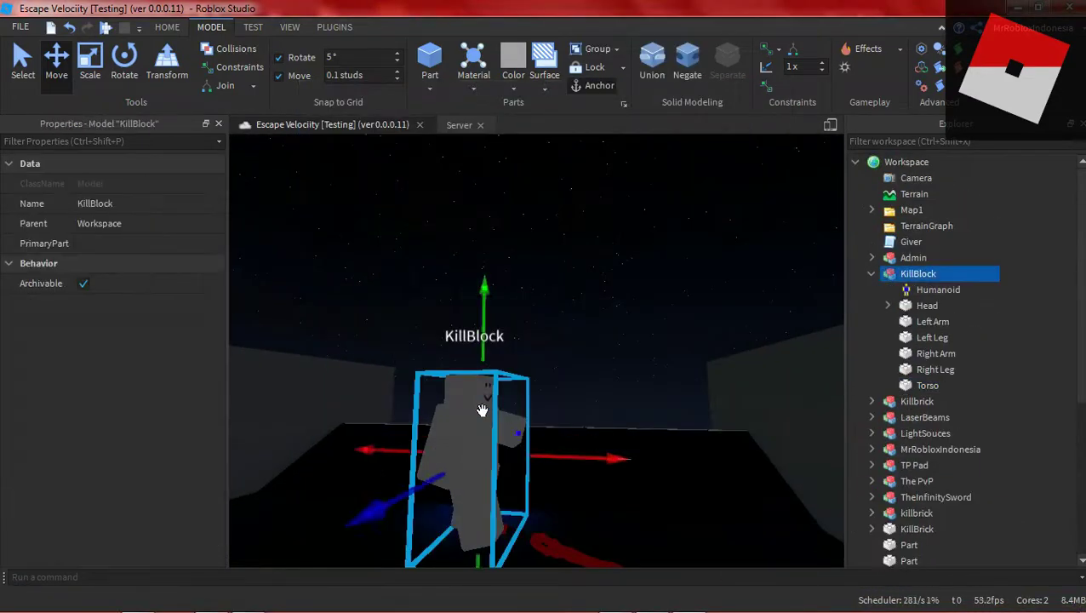
{"action": "left_click", "coordinate": [745, 425]}
{"action": "right_click_drag", "start_coordinate": [745, 425], "coordinate": [651, 350]}
{"action": "left_click", "coordinate": [651, 350]}
{"action": "left_click_drag", "start_coordinate": [663, 277], "coordinate": [481, 162]}
{"action": "left_click", "coordinate": [726, 500]}
{"action": "right_click_drag", "start_coordinate": [727, 500], "coordinate": [417, 382]}
- Turn the KillBlock character and rotate one of its body parts to adjust its pose
{"action": "left_click", "coordinate": [124, 63]}
{"action": "left_click", "coordinate": [417, 408]}
{"action": "left_click_drag", "start_coordinate": [476, 329], "coordinate": [536, 344]}
{"action": "left_click", "coordinate": [645, 224]}
{"action": "right_click_drag", "start_coordinate": [536, 344], "coordinate": [646, 223]}
{"action": "left_click", "coordinate": [543, 337], "text": "alt"}
{"action": "left_click_drag", "start_coordinate": [545, 310], "coordinate": [615, 283]}
{"action": "right_click_drag", "start_coordinate": [615, 283], "coordinate": [615, 284]}
{"action": "key", "text": "ctrl+2"}
{"action": "scroll", "coordinate": [616, 291], "scroll_direction": "down", "scroll_amount": 3}
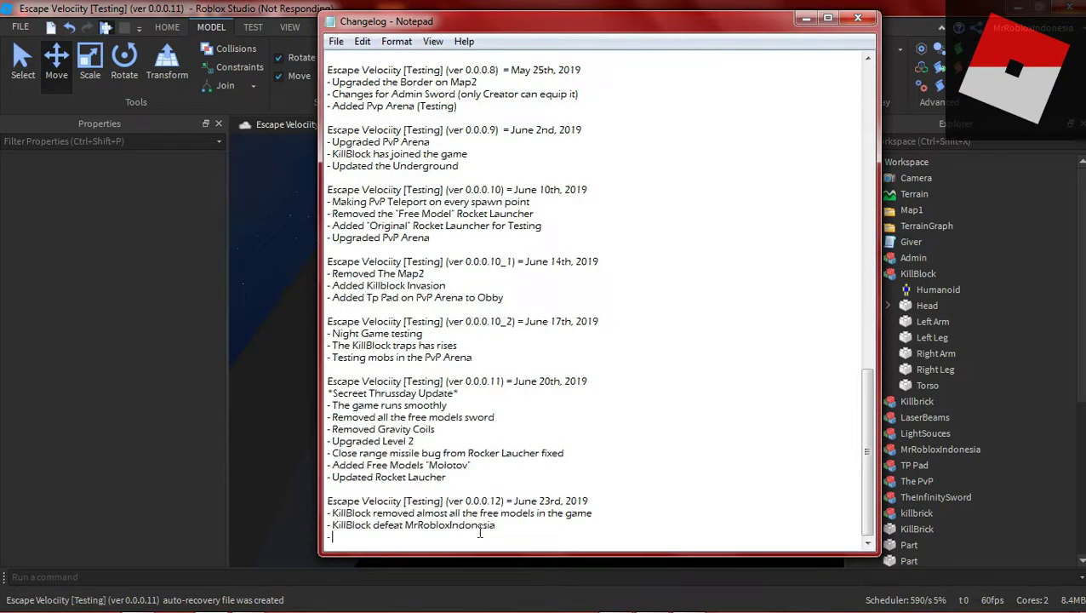
- Switch to the Changelog in Notepad and start a PvP entry about KillBlock under version 0.0.0.12
{"action": "type", "text": "PvP (KillBlco"}
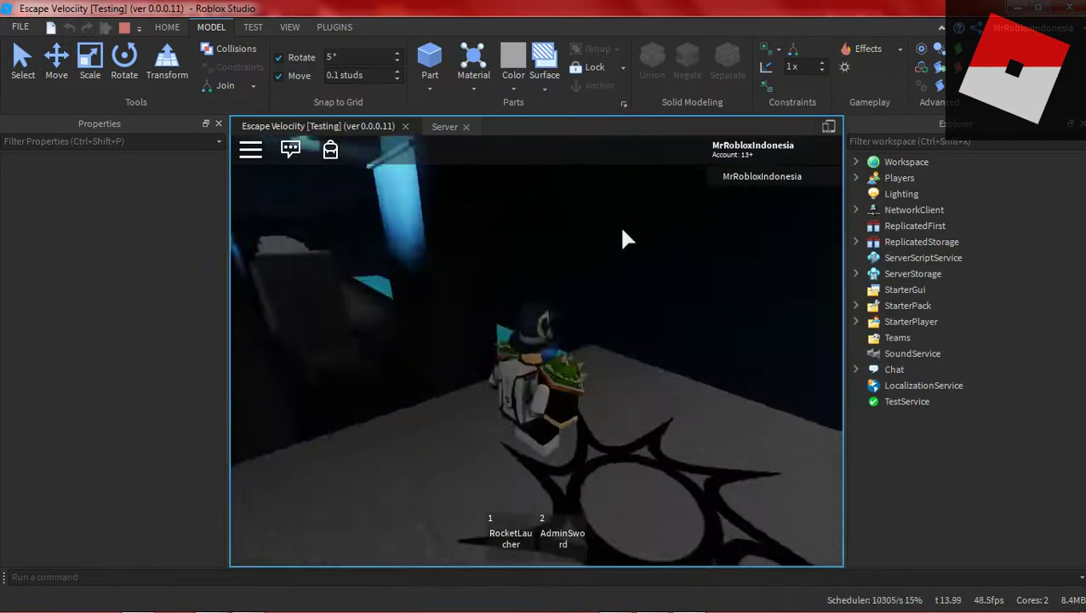
- Try out the RocketLauncher tool in the playtest and stop the test run
{"action": "key", "text": "1"}
{"action": "key", "text": "1"}
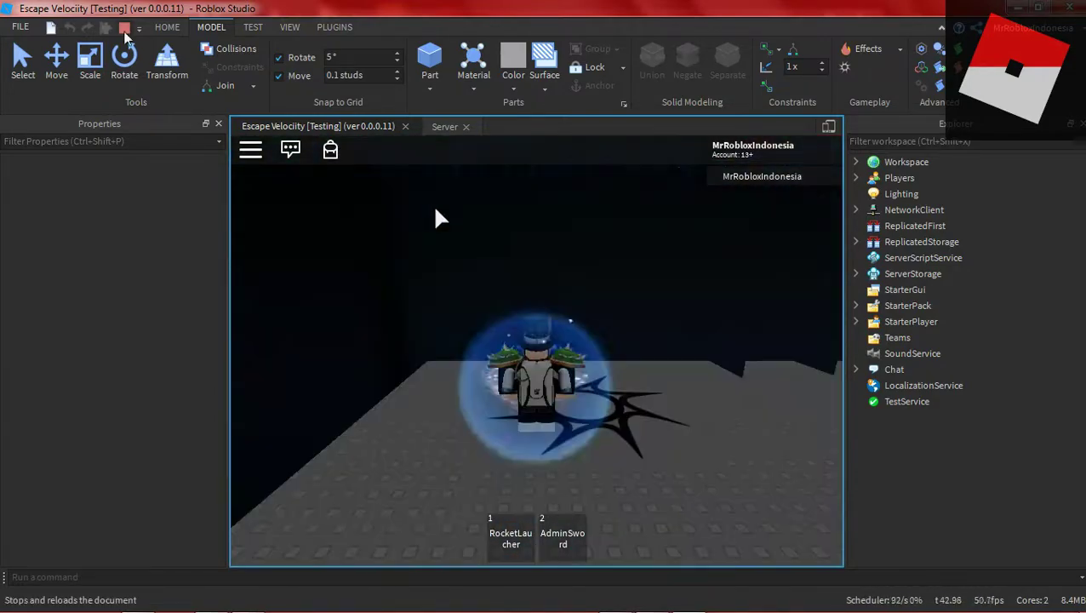
{"action": "left_click", "coordinate": [124, 28]}
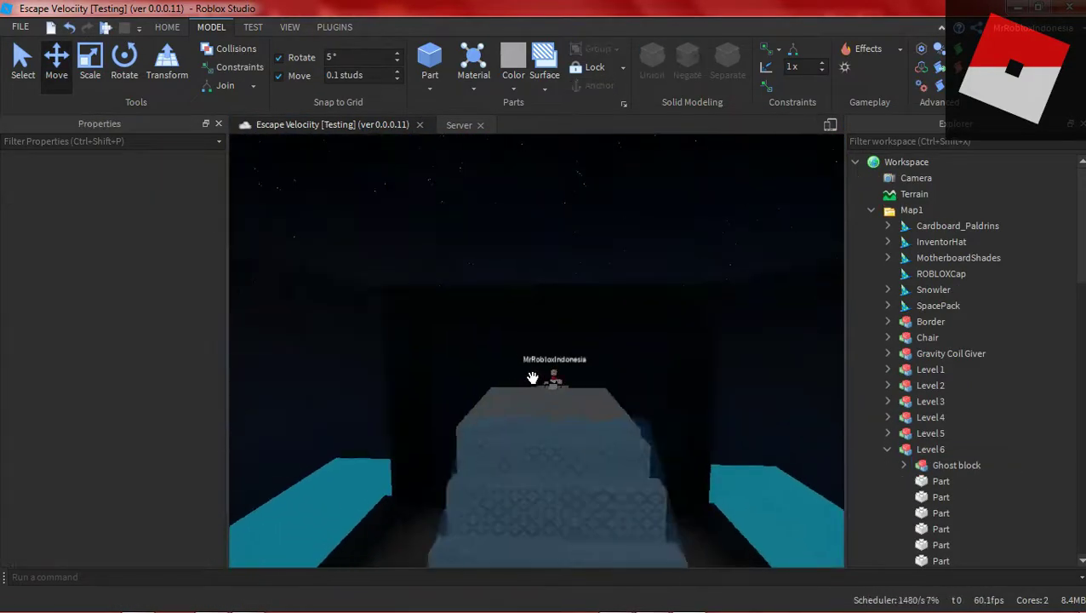
- Select the Gravity Coil Giver support beneath the seated avatar and adjust it upward
{"action": "scroll", "coordinate": [531, 377], "scroll_direction": "up", "scroll_amount": 10}
{"action": "right_click_drag", "start_coordinate": [557, 232], "coordinate": [558, 232]}
{"action": "left_click", "coordinate": [358, 252], "text": "alt"}
{"action": "right_click_drag", "start_coordinate": [503, 407], "coordinate": [503, 406]}
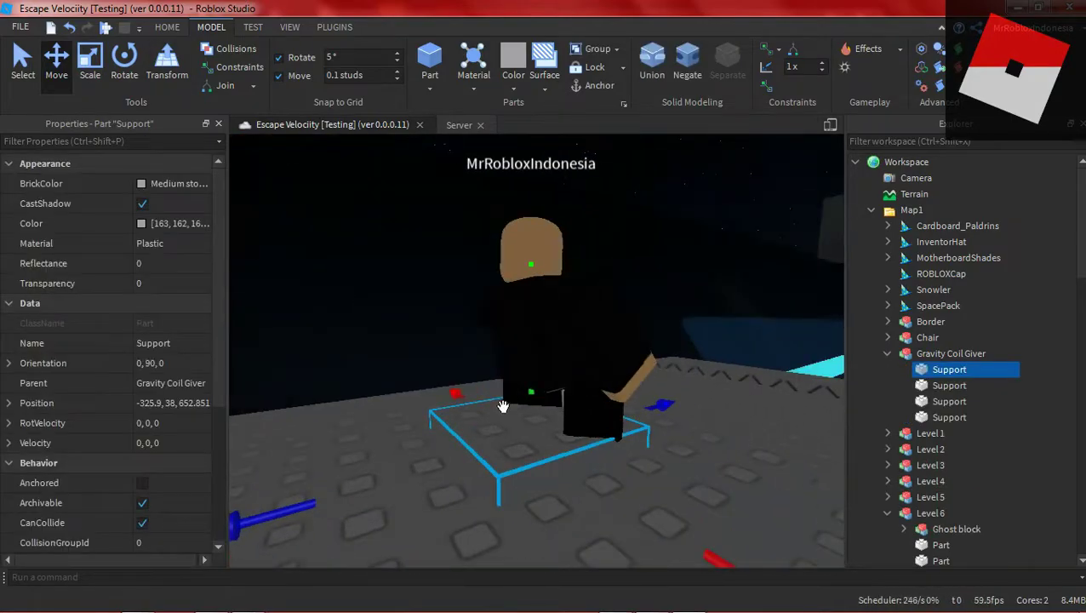
{"action": "left_click_drag", "start_coordinate": [530, 264], "coordinate": [531, 228]}
{"action": "right_click_drag", "start_coordinate": [565, 281], "coordinate": [565, 282]}
{"action": "right_click_drag", "start_coordinate": [508, 389], "coordinate": [509, 388]}
{"action": "left_click", "coordinate": [513, 228]}
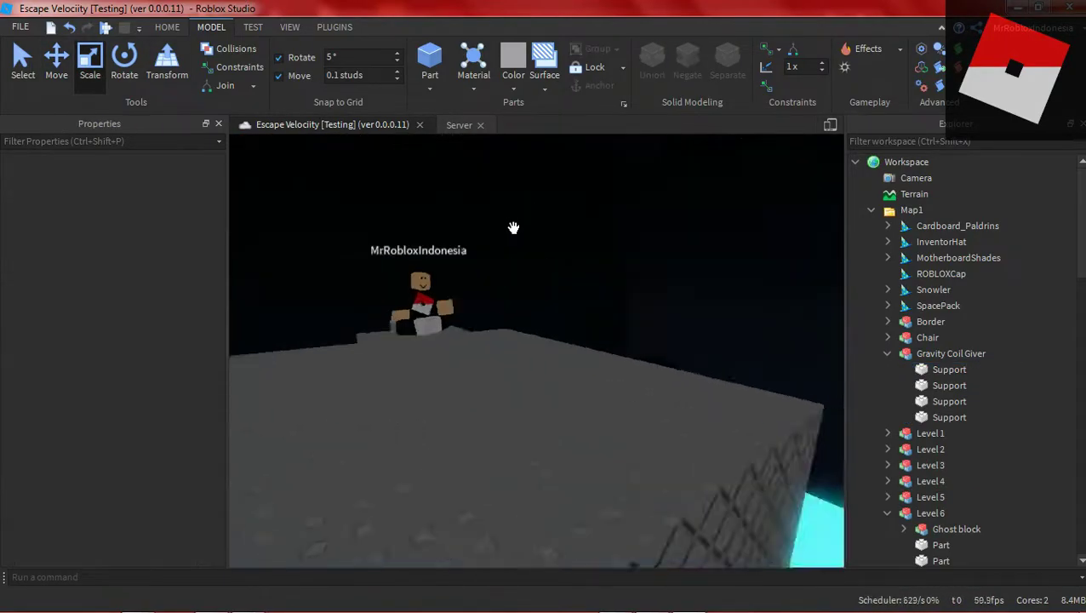
- Insert a new block part on the platform and position it in front of the seated avatar
{"action": "right_click_drag", "start_coordinate": [513, 228], "coordinate": [513, 228]}
{"action": "right_click_drag", "start_coordinate": [608, 397], "coordinate": [609, 398]}
{"action": "scroll", "coordinate": [563, 380], "scroll_direction": "up", "scroll_amount": 5}
{"action": "left_click", "coordinate": [430, 62]}
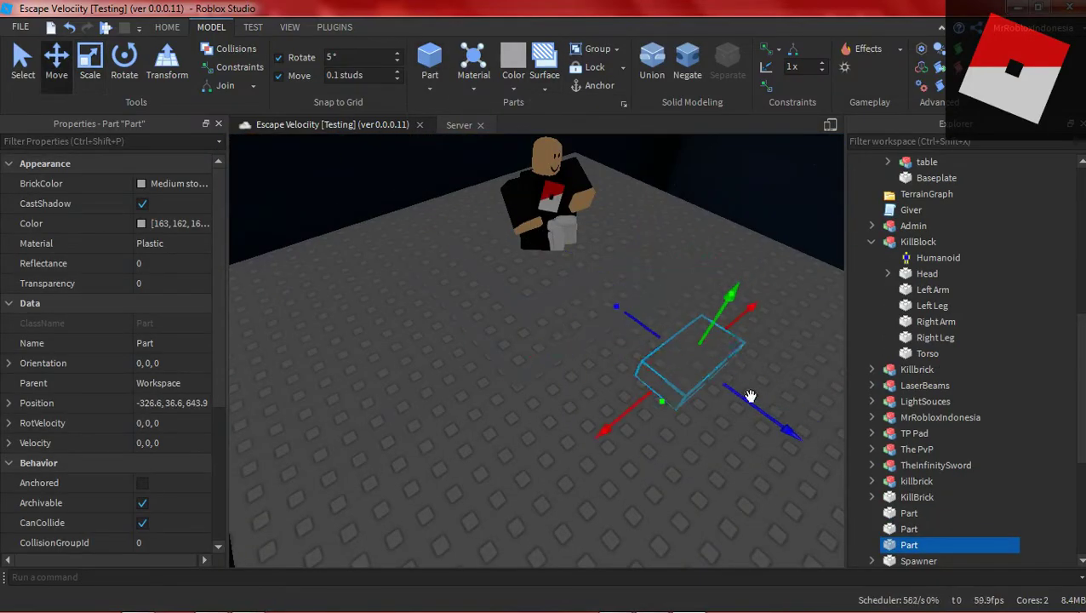
{"action": "left_click_drag", "start_coordinate": [710, 374], "coordinate": [692, 362]}
{"action": "right_click_drag", "start_coordinate": [654, 273], "coordinate": [654, 273]}
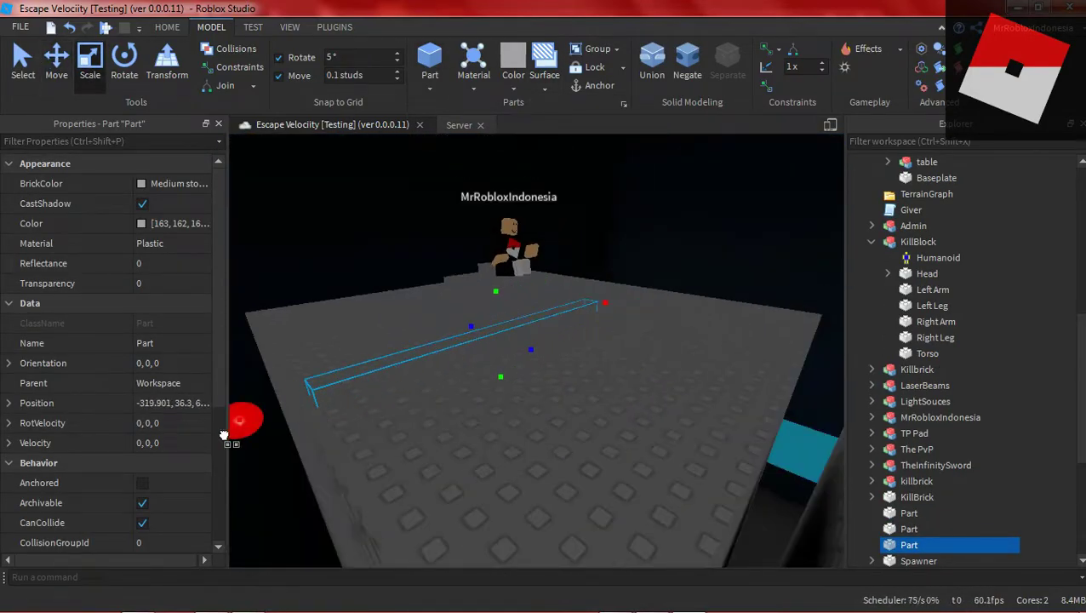
- Stretch the new part across the full width of the platform and anchor it
{"action": "right_click_drag", "start_coordinate": [513, 438], "coordinate": [513, 437]}
{"action": "left_click_drag", "start_coordinate": [544, 355], "coordinate": [789, 374]}
{"action": "right_click_drag", "start_coordinate": [723, 255], "coordinate": [723, 255]}
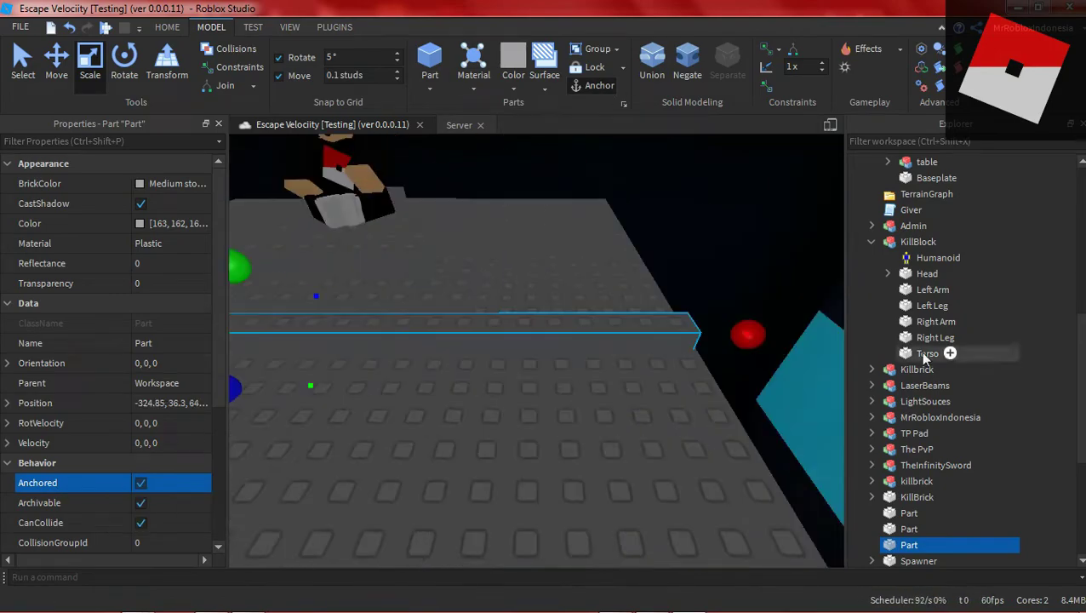
- Group the crossbar into a model and rename the model Bar
{"action": "left_click", "coordinate": [939, 449]}
{"action": "right_click_drag", "start_coordinate": [766, 371], "coordinate": [780, 400]}
{"action": "left_click", "coordinate": [939, 464]}
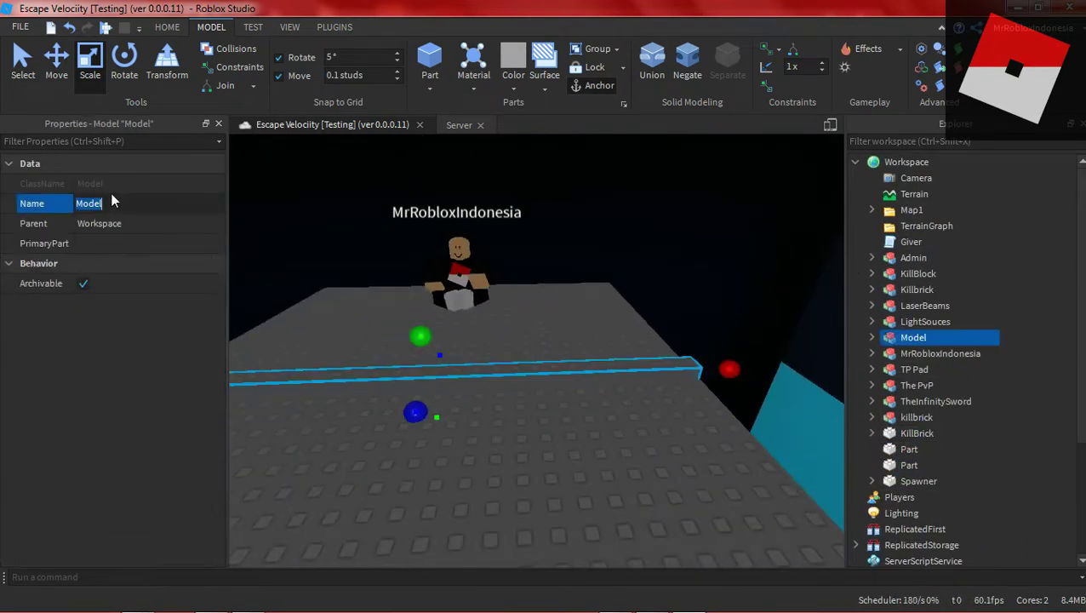
{"action": "type", "text": "Bar"}
{"action": "key", "text": "Return"}
- Set up an upright post in the Bar model at the platform's edge and duplicate it in a spaced row
{"action": "left_click", "coordinate": [871, 338]}
{"action": "left_click", "coordinate": [925, 369]}
{"action": "right_click_drag", "start_coordinate": [412, 408], "coordinate": [413, 409]}
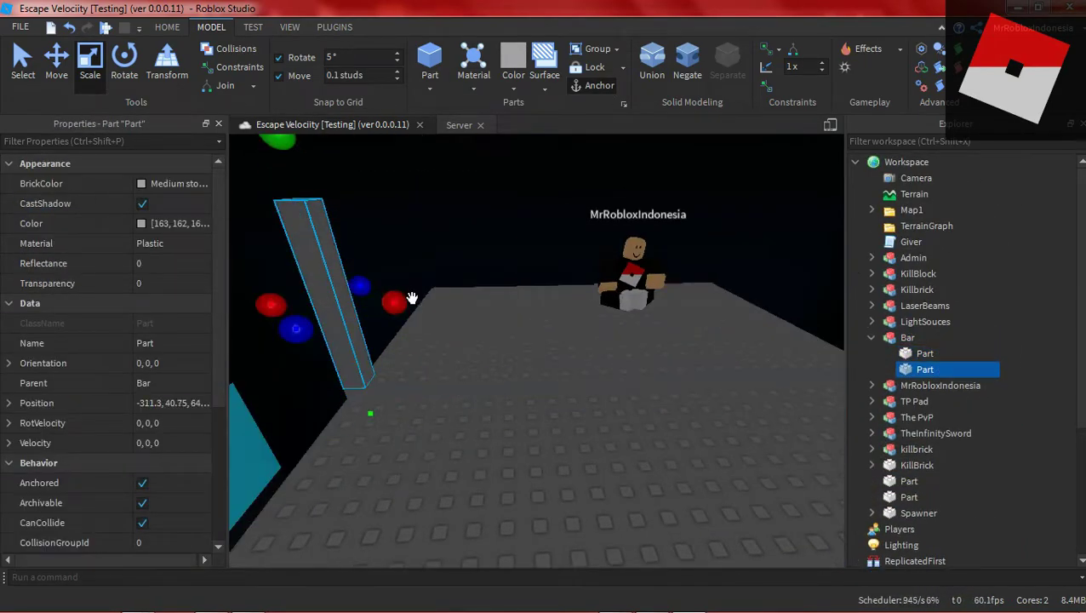
{"action": "right_click_drag", "start_coordinate": [542, 311], "coordinate": [541, 311]}
{"action": "key", "text": "ctrl+d"}
{"action": "left_click_drag", "start_coordinate": [557, 297], "coordinate": [624, 297]}
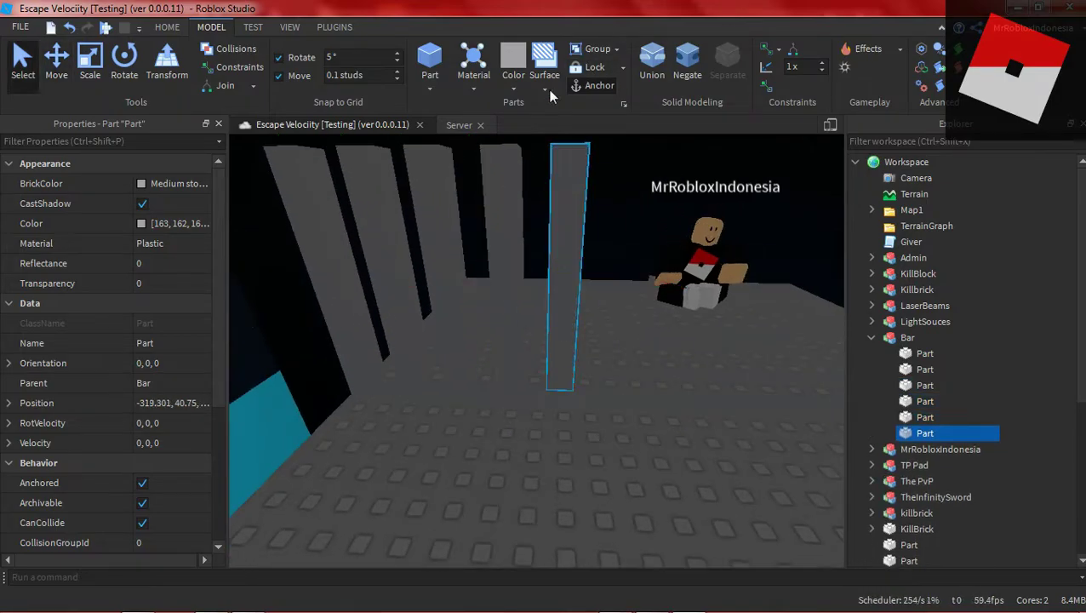
- Apply the zigzag surface to the posts and continue the row across the platform in front of the avatar
{"action": "left_click", "coordinate": [511, 236]}
{"action": "scroll", "coordinate": [576, 224], "scroll_direction": "down", "scroll_amount": 10}
{"action": "scroll", "coordinate": [468, 366], "scroll_direction": "up", "scroll_amount": 10}
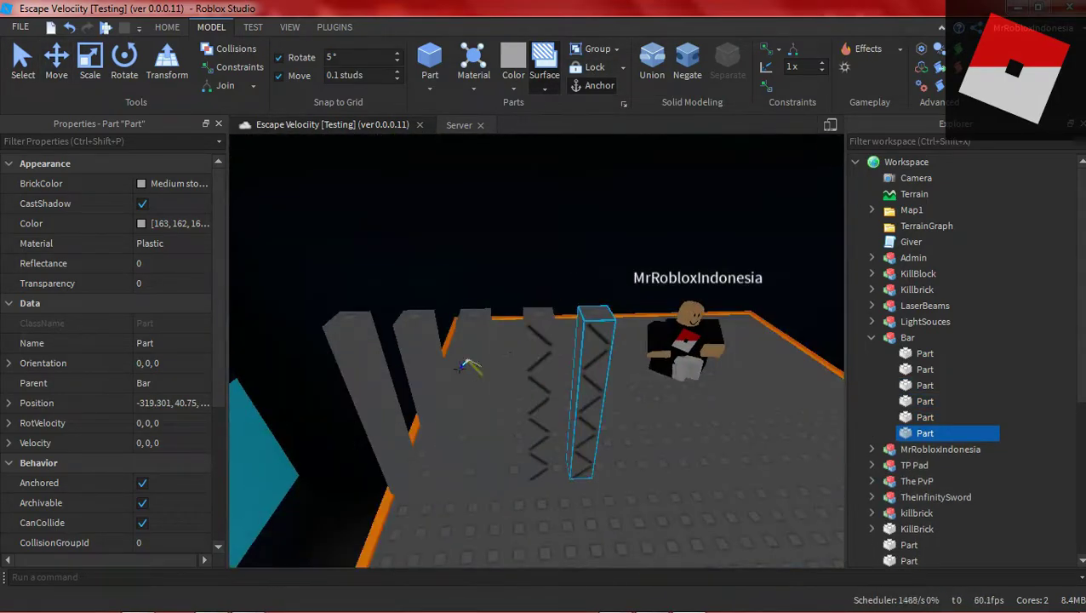
{"action": "right_click_drag", "start_coordinate": [468, 366], "coordinate": [498, 382]}
{"action": "scroll", "coordinate": [655, 409], "scroll_direction": "up", "scroll_amount": 5}
{"action": "right_click_drag", "start_coordinate": [584, 368], "coordinate": [581, 393]}
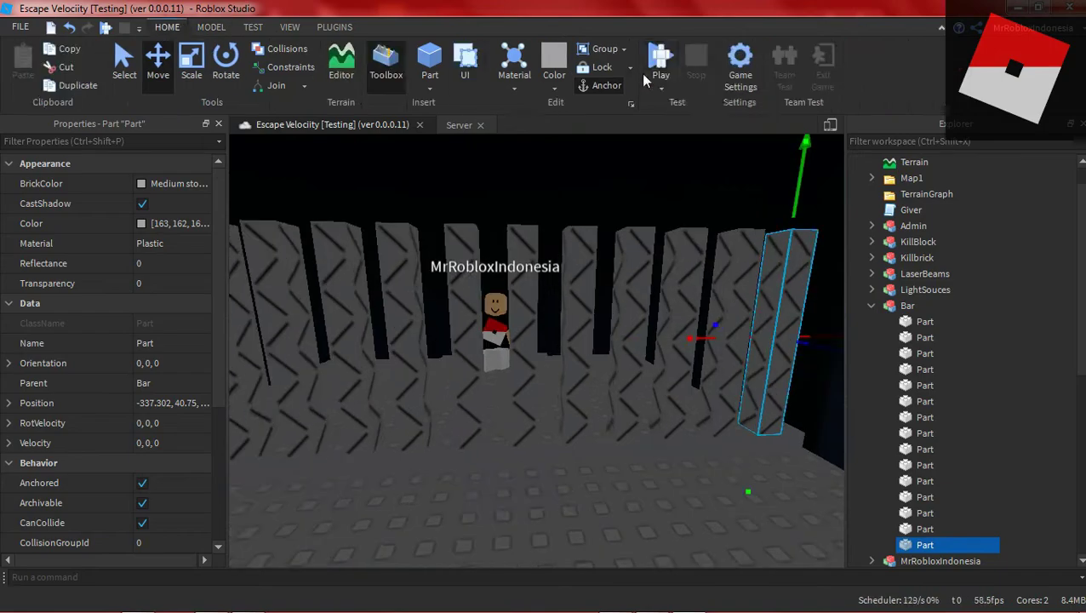
- Play-test the barred platform from the current camera position, and select a post near the end of the row
{"action": "left_click", "coordinate": [669, 75]}
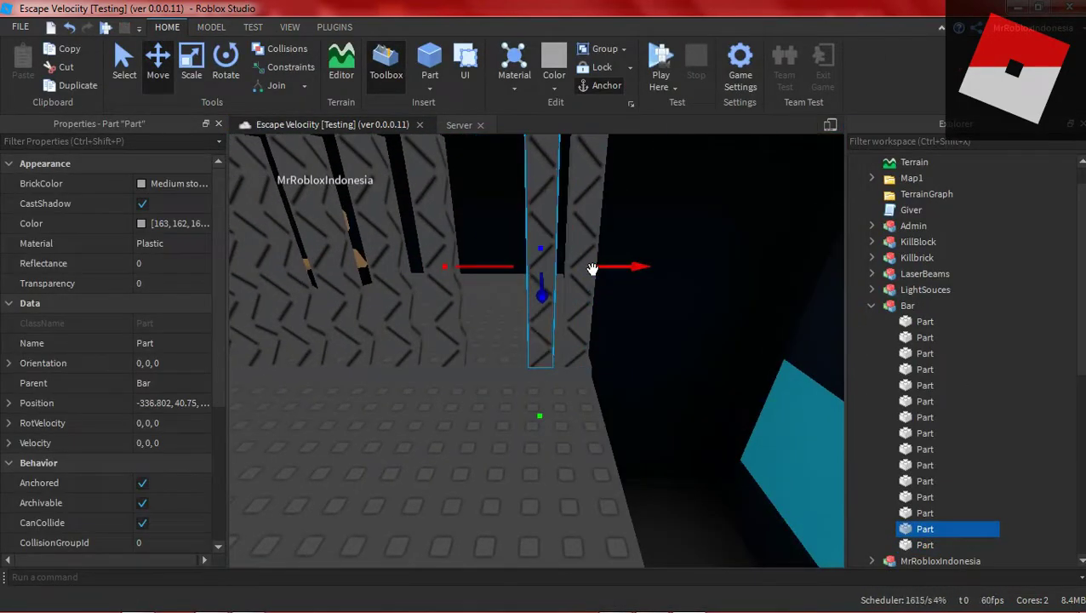
{"action": "left_click", "coordinate": [515, 351], "text": "alt"}
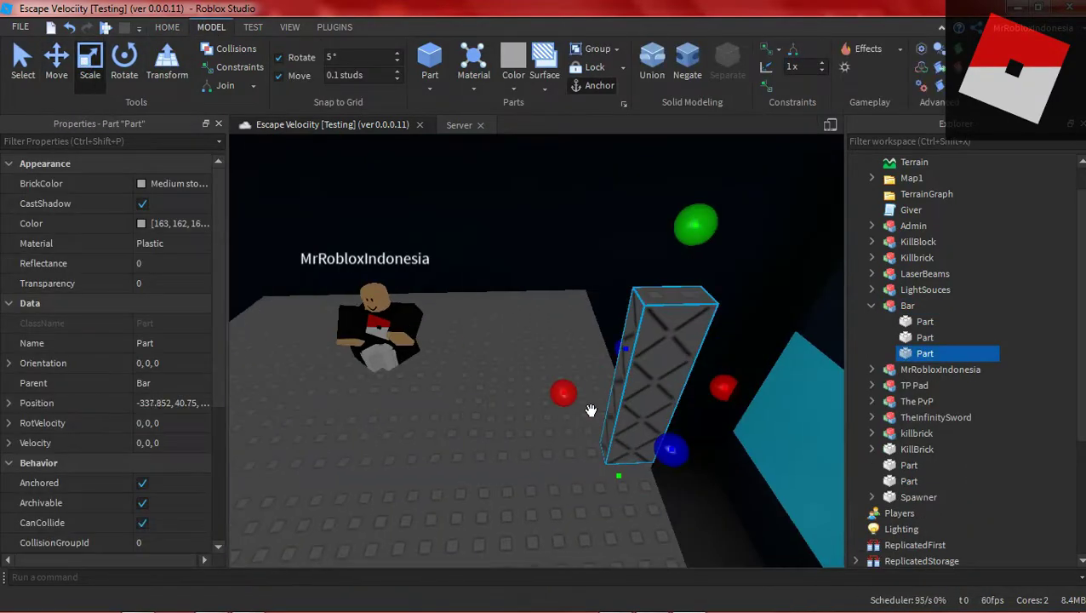
- Duplicate the widened post in the Bar model and space the copies along the platform in front of the avatar
{"action": "key", "text": "ctrl+d"}
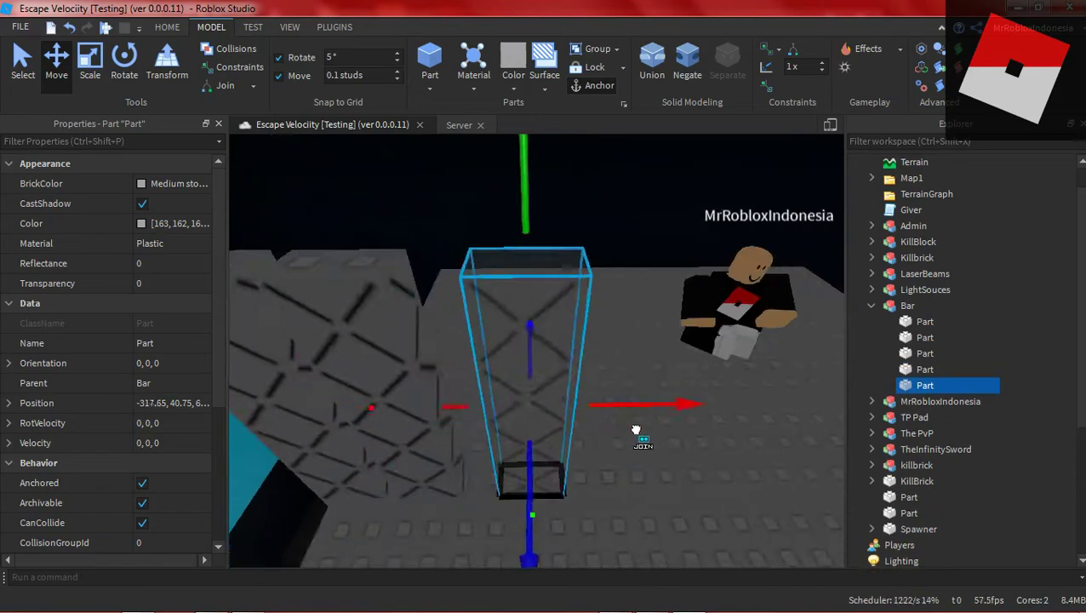
{"action": "left_click_drag", "start_coordinate": [746, 361], "coordinate": [732, 361]}
{"action": "right_click_drag", "start_coordinate": [664, 357], "coordinate": [664, 356]}
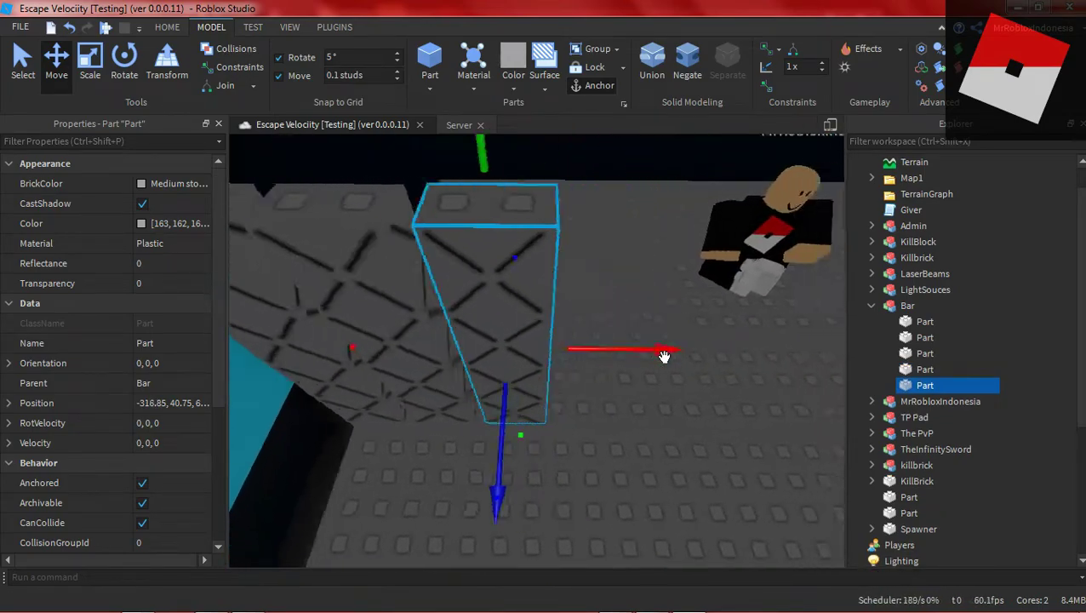
{"action": "key", "text": "ctrl+d"}
{"action": "left_click_drag", "start_coordinate": [476, 350], "coordinate": [630, 342]}
{"action": "right_click_drag", "start_coordinate": [629, 342], "coordinate": [649, 291]}
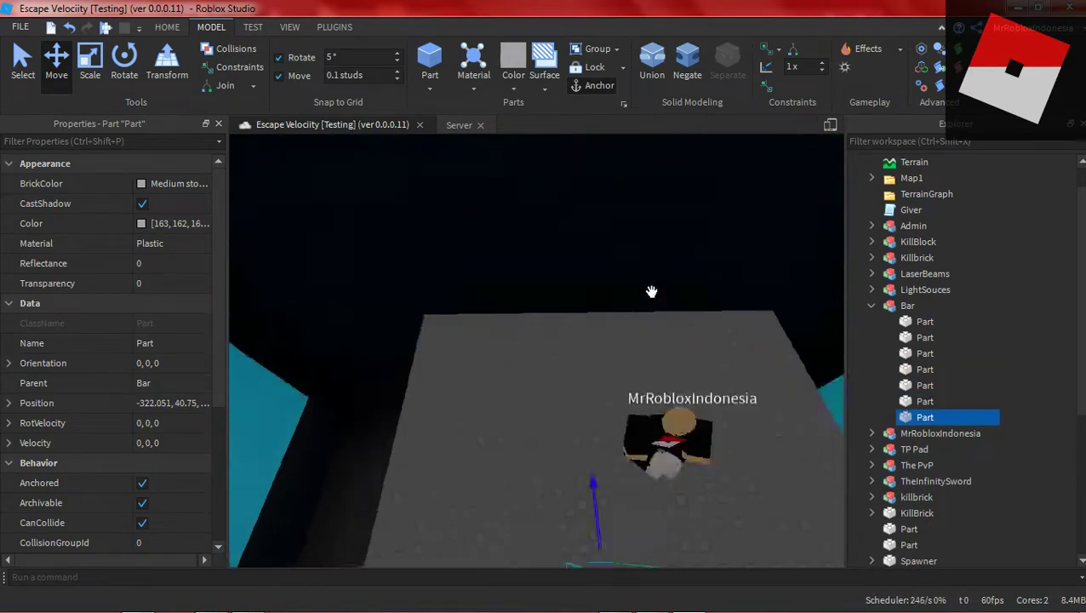
{"action": "key", "text": "ctrl+d"}
{"action": "left_click_drag", "start_coordinate": [654, 259], "coordinate": [765, 260]}
{"action": "right_click_drag", "start_coordinate": [671, 355], "coordinate": [671, 354]}
- Select two neighbouring posts, duplicate them together and shift the copies along the row toward the platform's far edge
{"action": "left_click", "coordinate": [671, 355]}
{"action": "left_click", "coordinate": [538, 247]}
{"action": "left_click", "coordinate": [621, 247], "text": "ctrl"}
{"action": "right_click_drag", "start_coordinate": [581, 492], "coordinate": [581, 491]}
{"action": "key", "text": "ctrl+d"}
{"action": "left_click_drag", "start_coordinate": [485, 380], "coordinate": [605, 381]}
{"action": "left_click", "coordinate": [516, 373]}
{"action": "left_click", "coordinate": [531, 198]}
{"action": "left_click", "coordinate": [553, 289]}
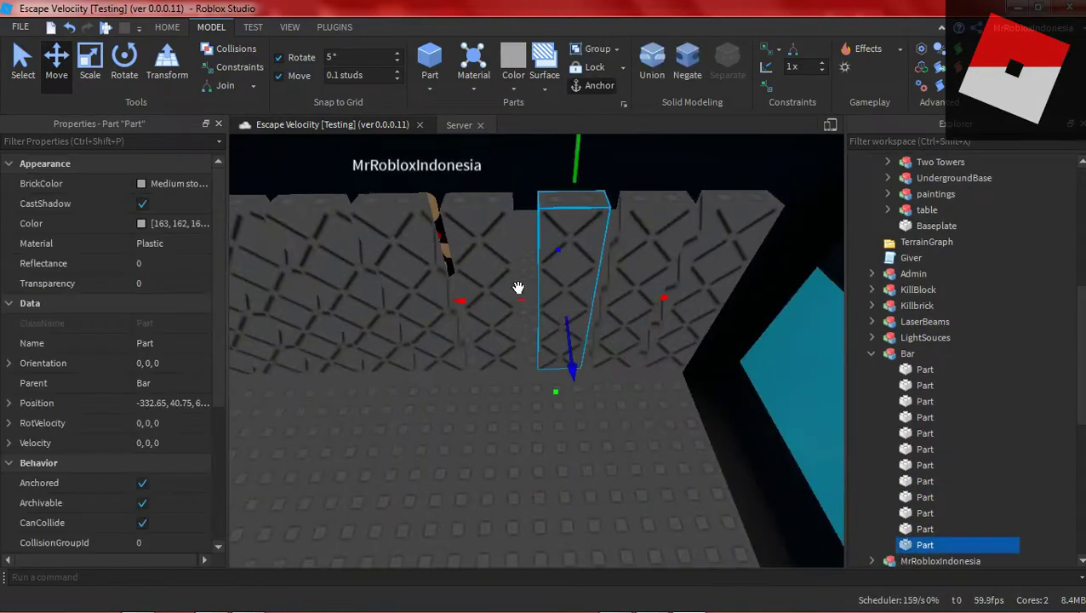
- Nudge individual posts sideways to even out the gaps between the bars
{"action": "left_click", "coordinate": [516, 288]}
{"action": "right_click_drag", "start_coordinate": [562, 293], "coordinate": [538, 296]}
{"action": "left_click", "coordinate": [562, 294]}
{"action": "left_click", "coordinate": [494, 296]}
{"action": "left_click", "coordinate": [538, 296]}
{"action": "left_click_drag", "start_coordinate": [538, 296], "coordinate": [534, 296]}
{"action": "left_click", "coordinate": [580, 291]}
{"action": "right_click_drag", "start_coordinate": [580, 290], "coordinate": [574, 311]}
{"action": "left_click", "coordinate": [574, 302]}
{"action": "left_click_drag", "start_coordinate": [575, 312], "coordinate": [583, 312]}
{"action": "left_click", "coordinate": [583, 311]}
{"action": "left_click", "coordinate": [483, 315]}
{"action": "right_click_drag", "start_coordinate": [483, 315], "coordinate": [483, 315]}
- Duplicate the crossbar and place the copy across the tops of the posts
{"action": "left_click", "coordinate": [534, 221]}
{"action": "left_click", "coordinate": [511, 289]}
{"action": "key", "text": "ctrl+d"}
{"action": "right_click_drag", "start_coordinate": [483, 203], "coordinate": [549, 326]}
- Start a play test from the current camera position and equip the AdminSword
{"action": "left_click", "coordinate": [166, 28]}
{"action": "left_click", "coordinate": [667, 56]}
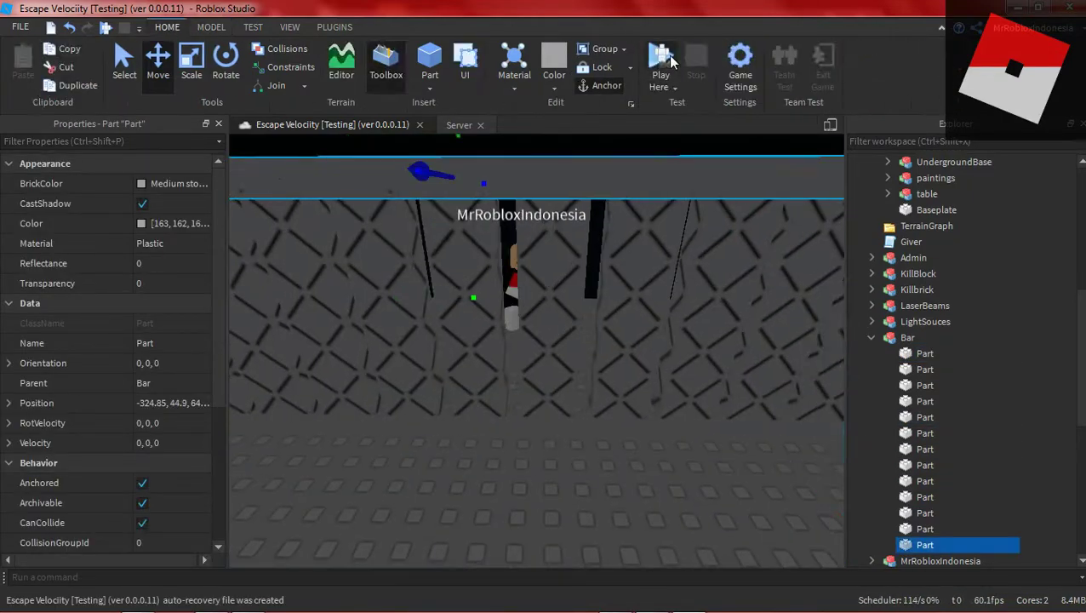
{"action": "key", "text": "2"}
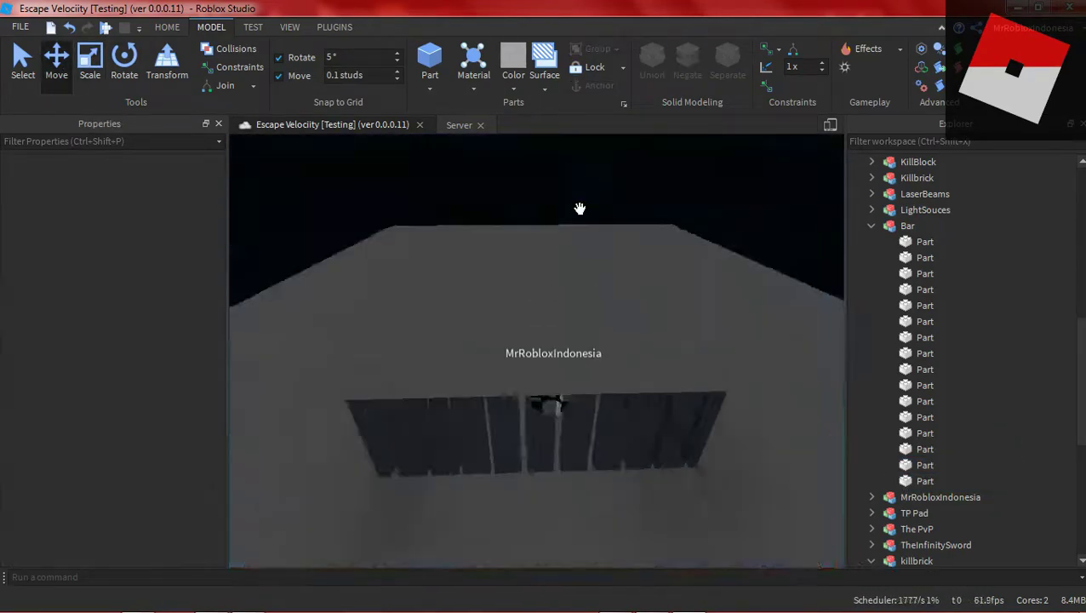
- Add a long part to the Bar model along the top of the cell's front wall and scale it
{"action": "right_click_drag", "start_coordinate": [580, 209], "coordinate": [586, 218]}
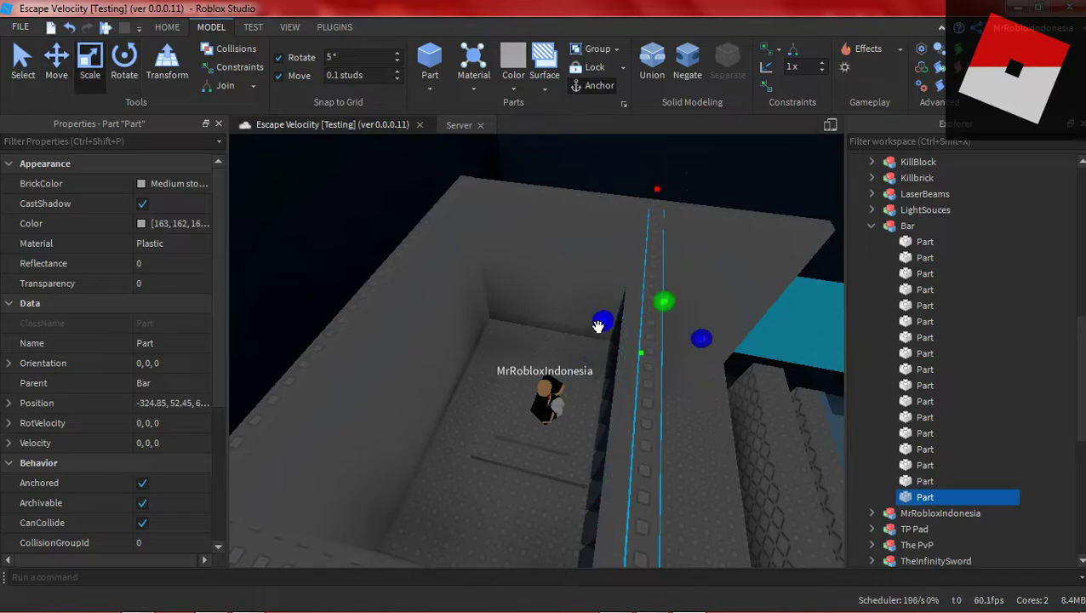
{"action": "right_click_drag", "start_coordinate": [598, 326], "coordinate": [503, 180]}
{"action": "left_click", "coordinate": [504, 184]}
- Play-test the enclosed cell from the current camera position and stop the test
{"action": "left_click", "coordinate": [166, 28]}
{"action": "left_click", "coordinate": [657, 61]}
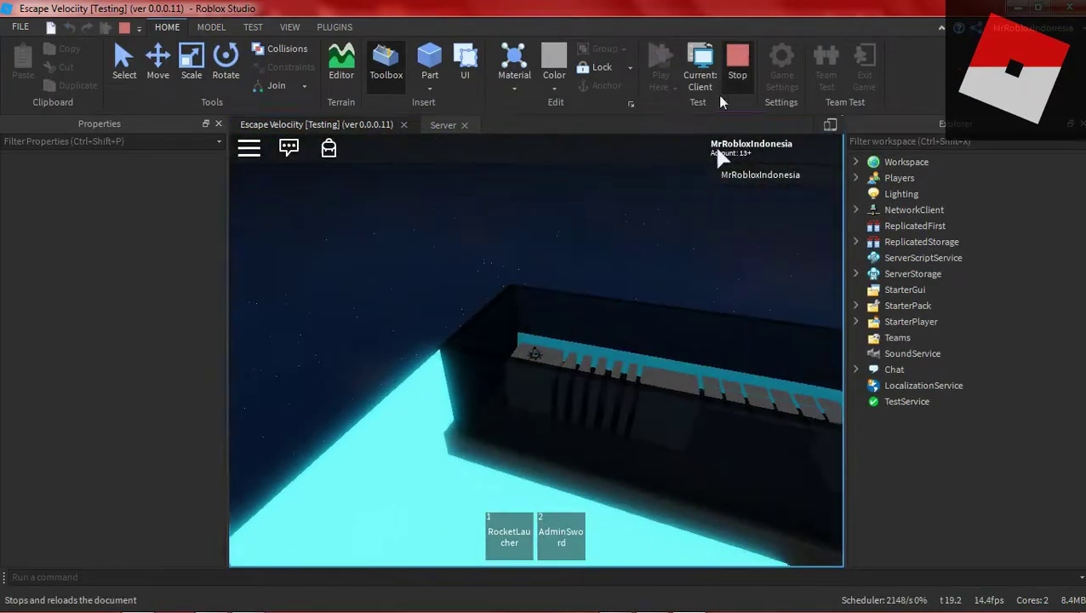
{"action": "left_click", "coordinate": [737, 64]}
- Play-test the map again, firing the RocketLauncher down the walkway, and stop the test
{"action": "right_click_drag", "start_coordinate": [674, 194], "coordinate": [671, 198]}
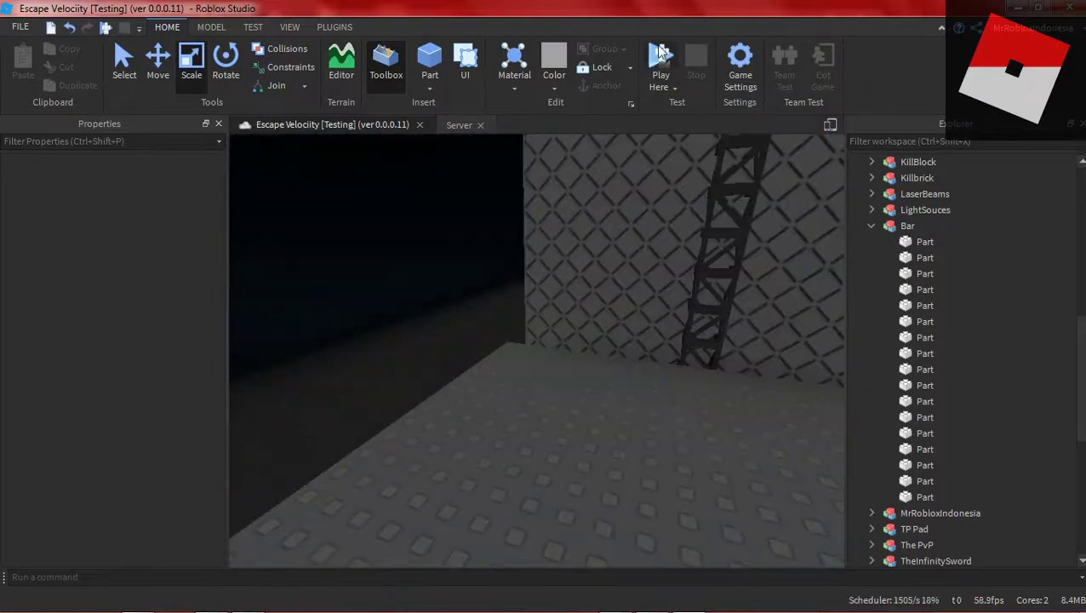
{"action": "left_click", "coordinate": [659, 54]}
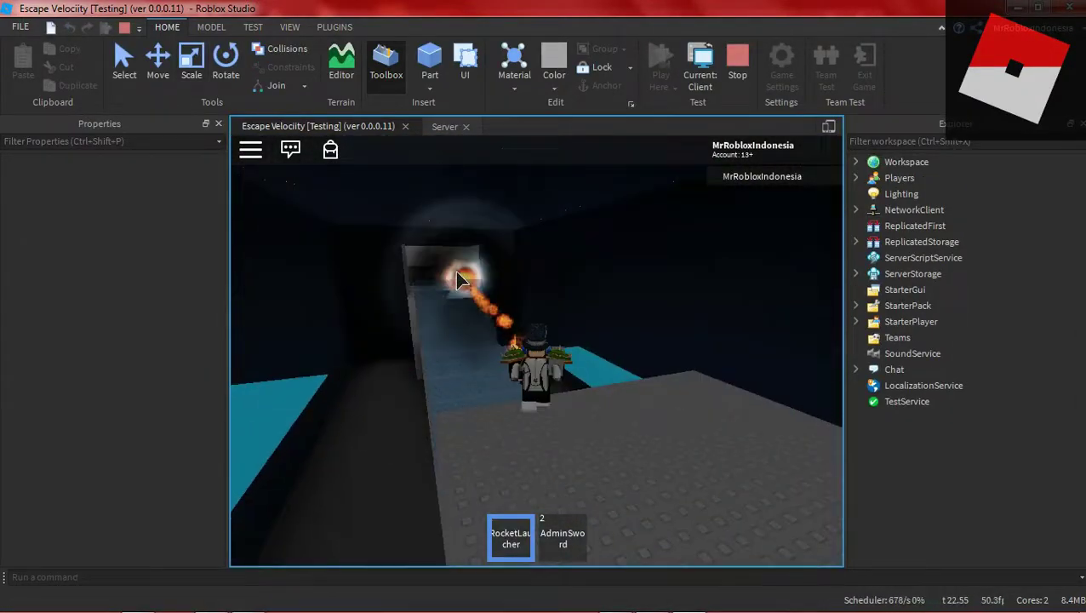
{"action": "left_click", "coordinate": [431, 270]}
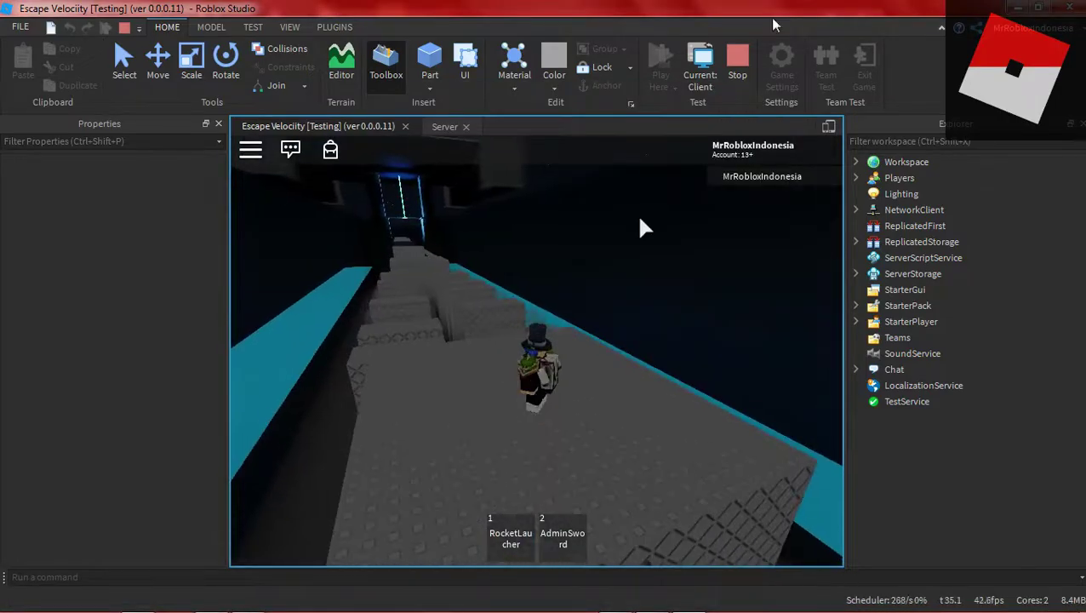
{"action": "left_click", "coordinate": [737, 64]}
- Return to the map in edit view and collapse the Bar model's list of parts
{"action": "key", "text": "w"}
{"action": "right_click_drag", "start_coordinate": [603, 235], "coordinate": [583, 216]}
{"action": "key", "text": "w"}
{"action": "key", "text": "s"}
{"action": "left_click", "coordinate": [871, 227]}
{"action": "left_click", "coordinate": [652, 600]}
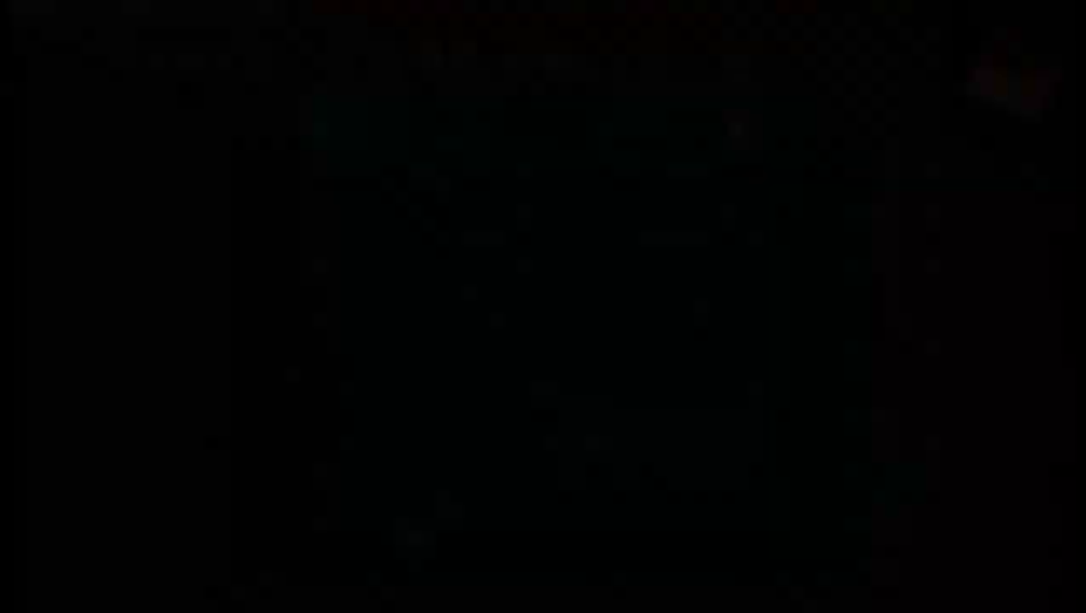